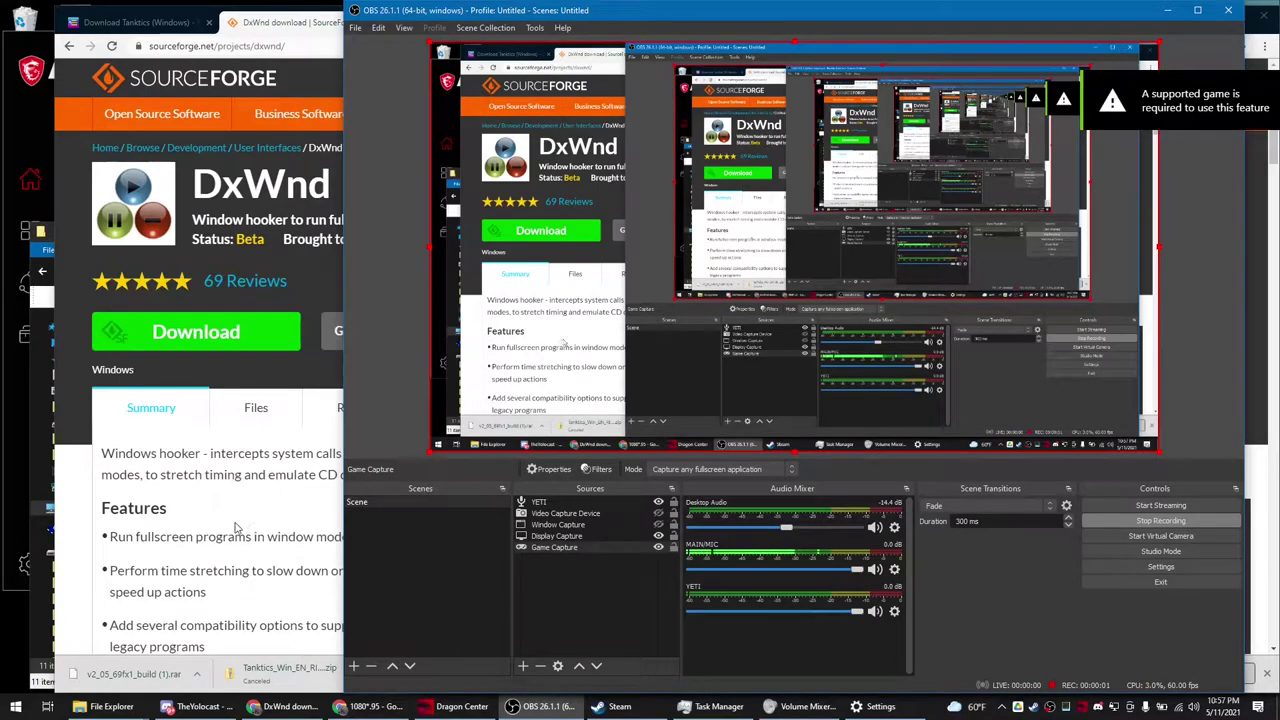
- Check the MAIN/MIC source filters (Noise Suppression using RNNoise) in OBS, then close them
left_click(894, 569)
left_click(940, 542)
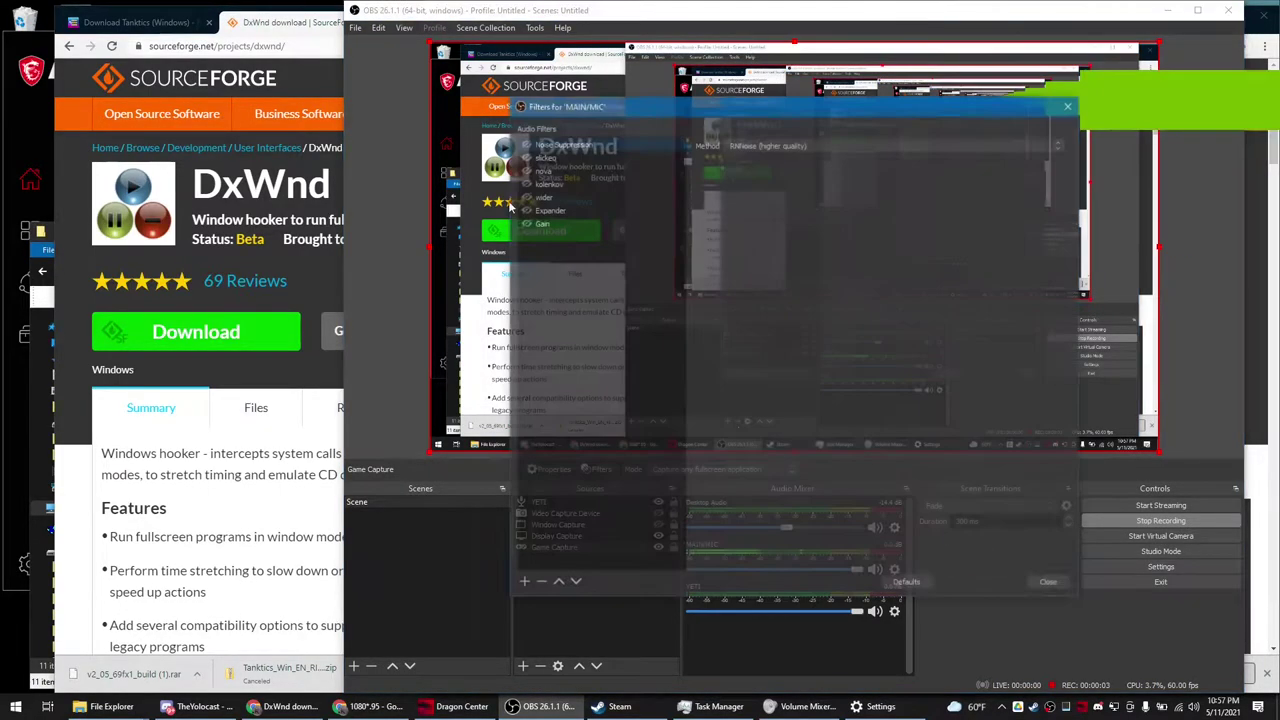
left_click(1071, 104)
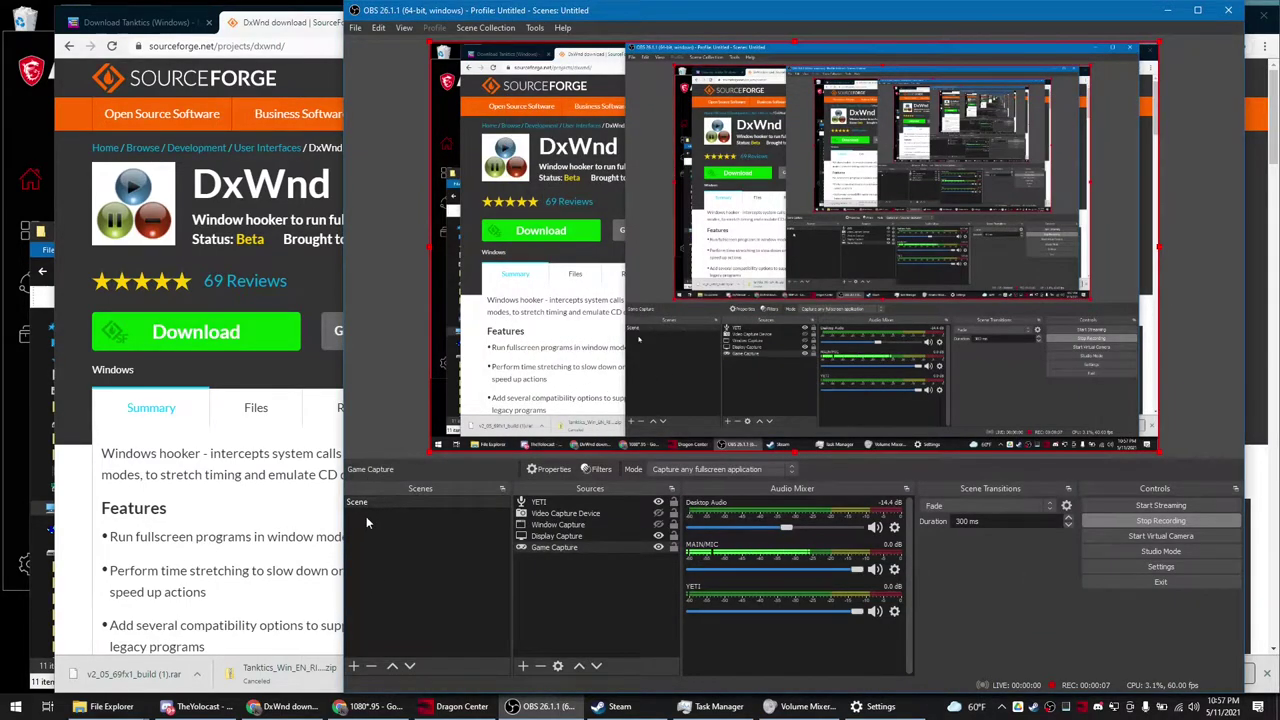
- Return to the tanktics abandonware Google results and open the Download Tanktics (Windows) section
left_click(316, 422)
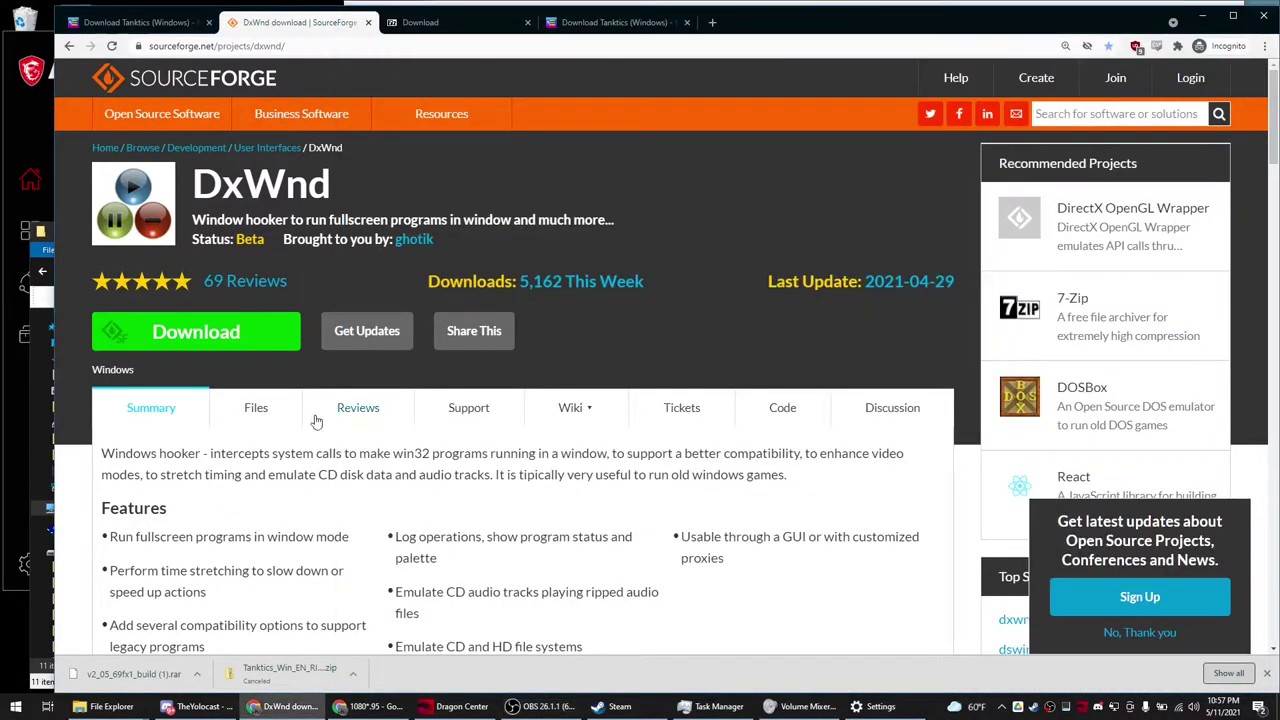
left_click(130, 22)
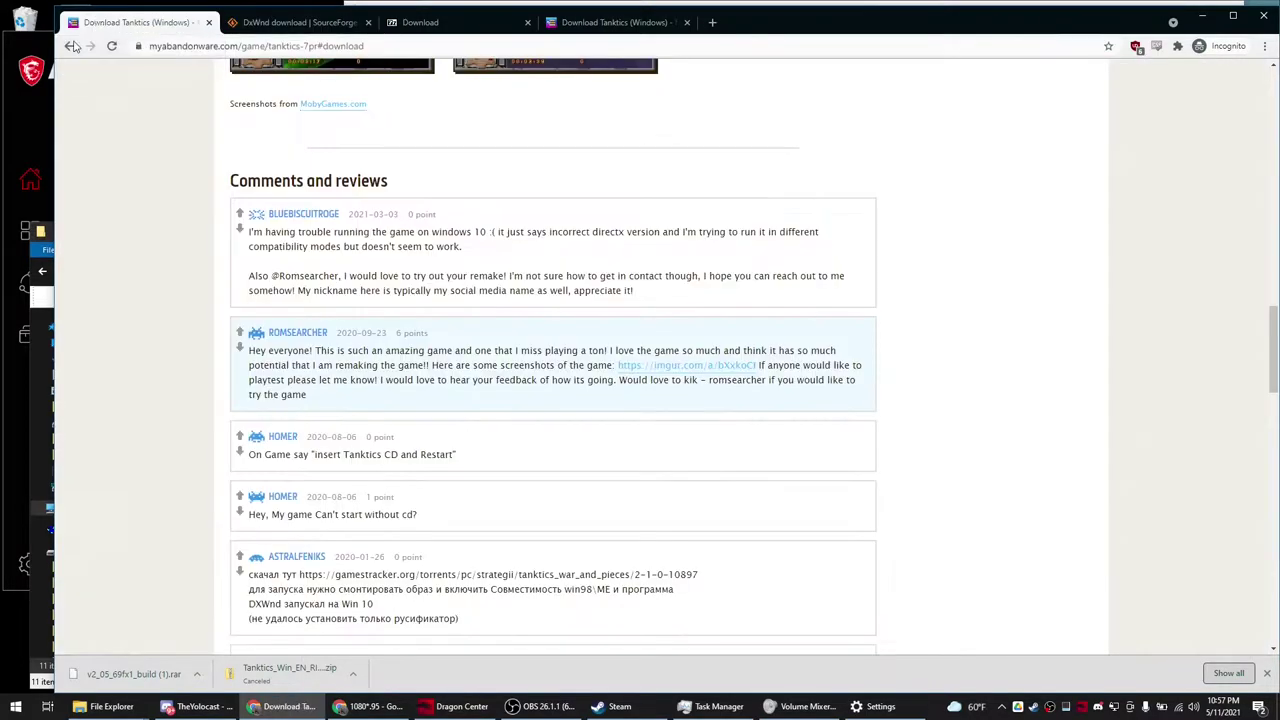
left_click(70, 46)
left_click(245, 91)
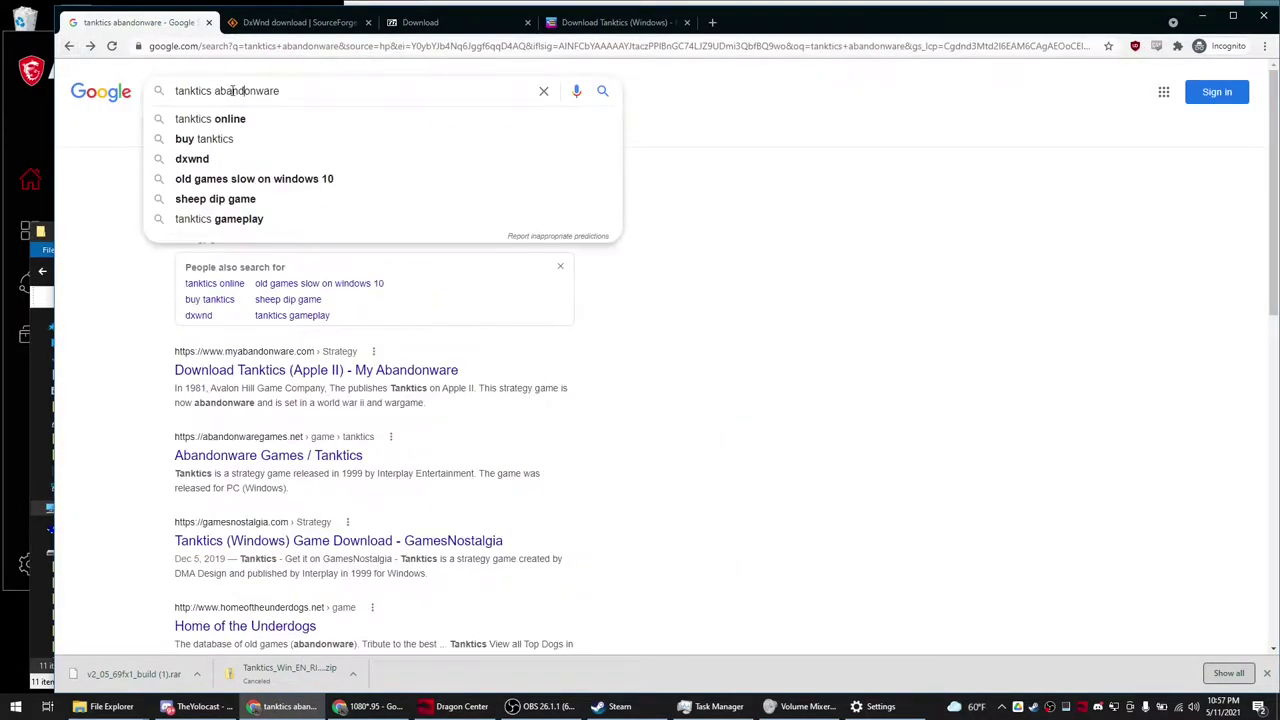
left_click(140, 340)
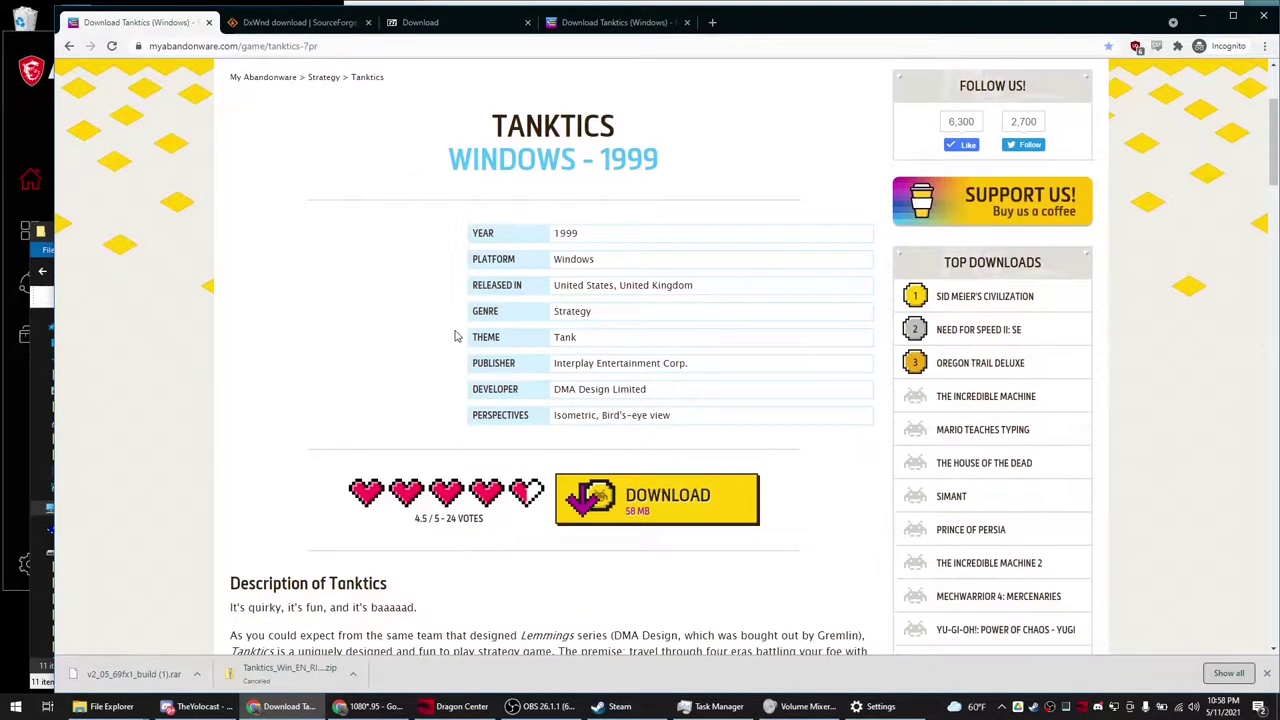
left_click(665, 500)
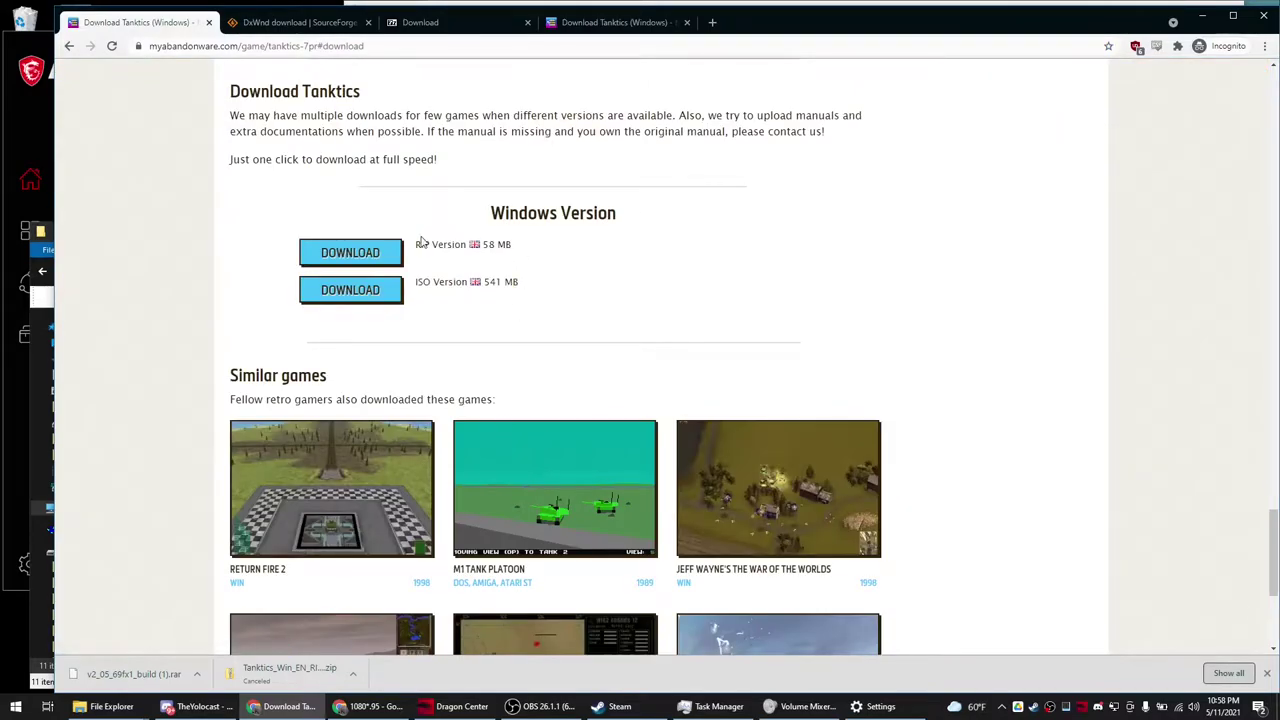
- Highlight the RIP Version 58 MB download option
left_click_drag(414, 243, 524, 246)
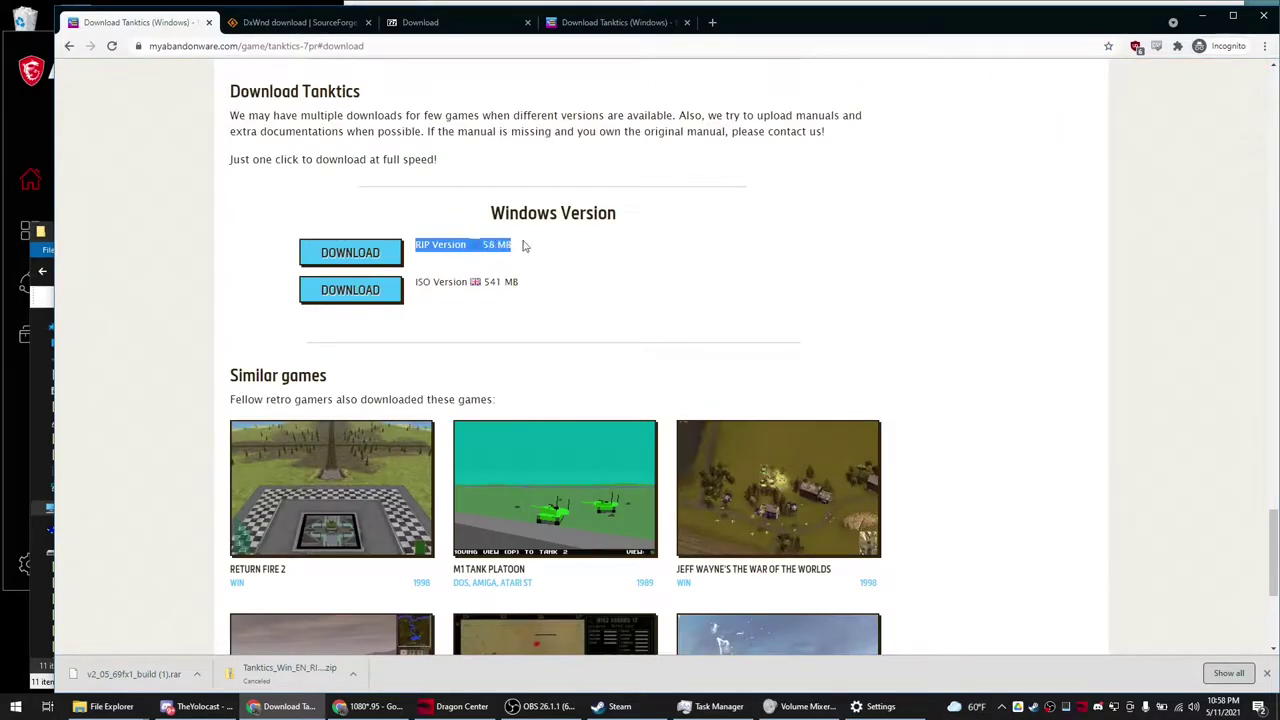
left_click(362, 255)
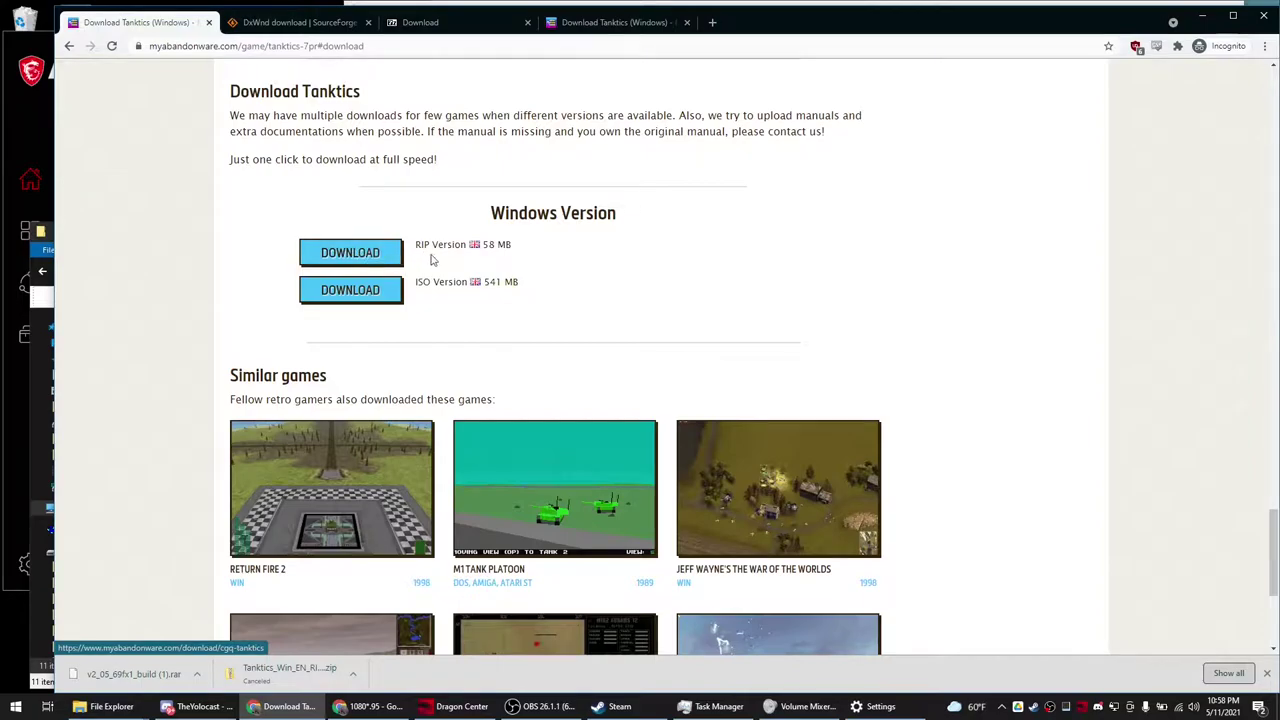
left_click_drag(430, 252, 592, 254)
left_click(515, 256)
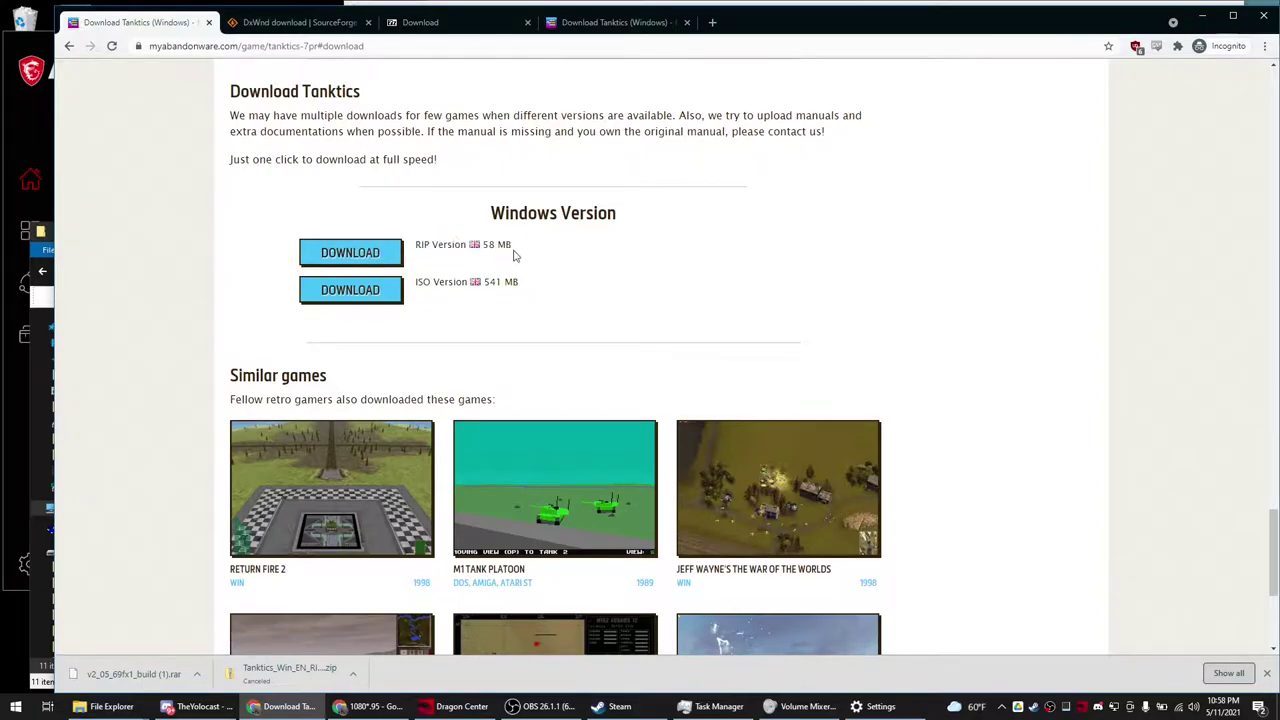
- Switch to the DxWnd SourceForge tab and go back through the dxwnd Google search results
scroll(300, 150, "up", 15)
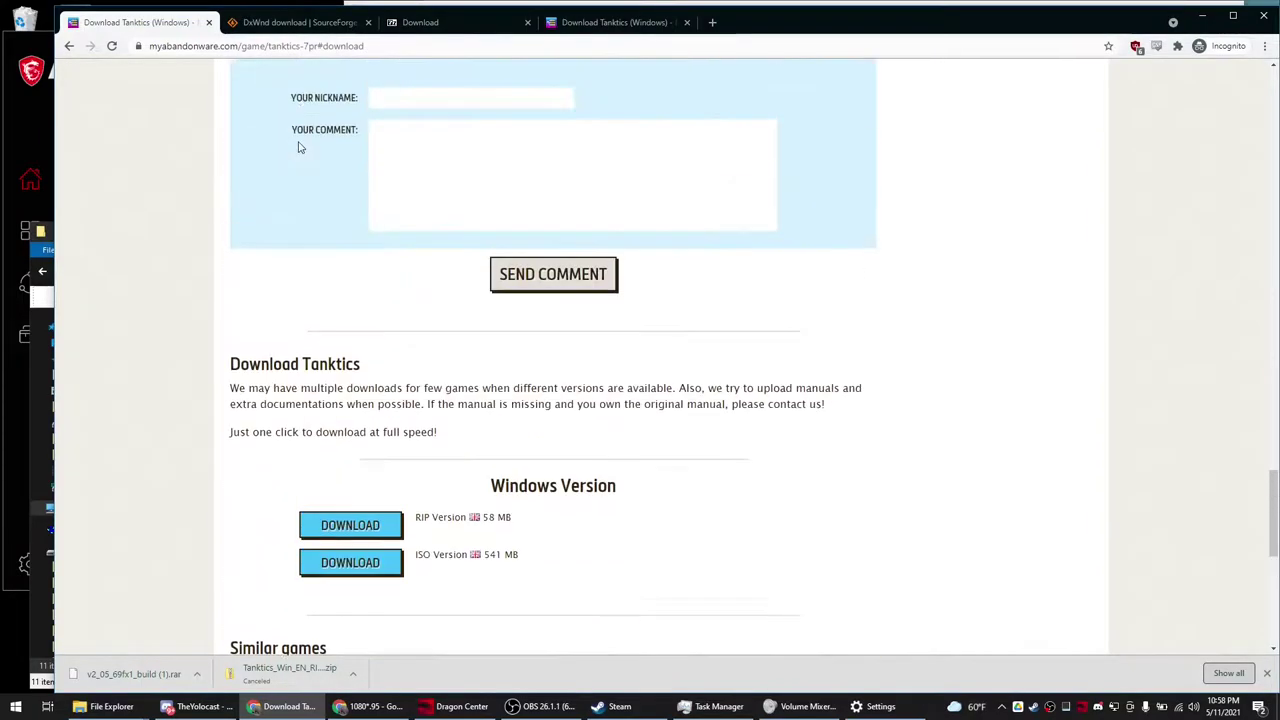
scroll(277, 298, "up", 5)
left_click(296, 22)
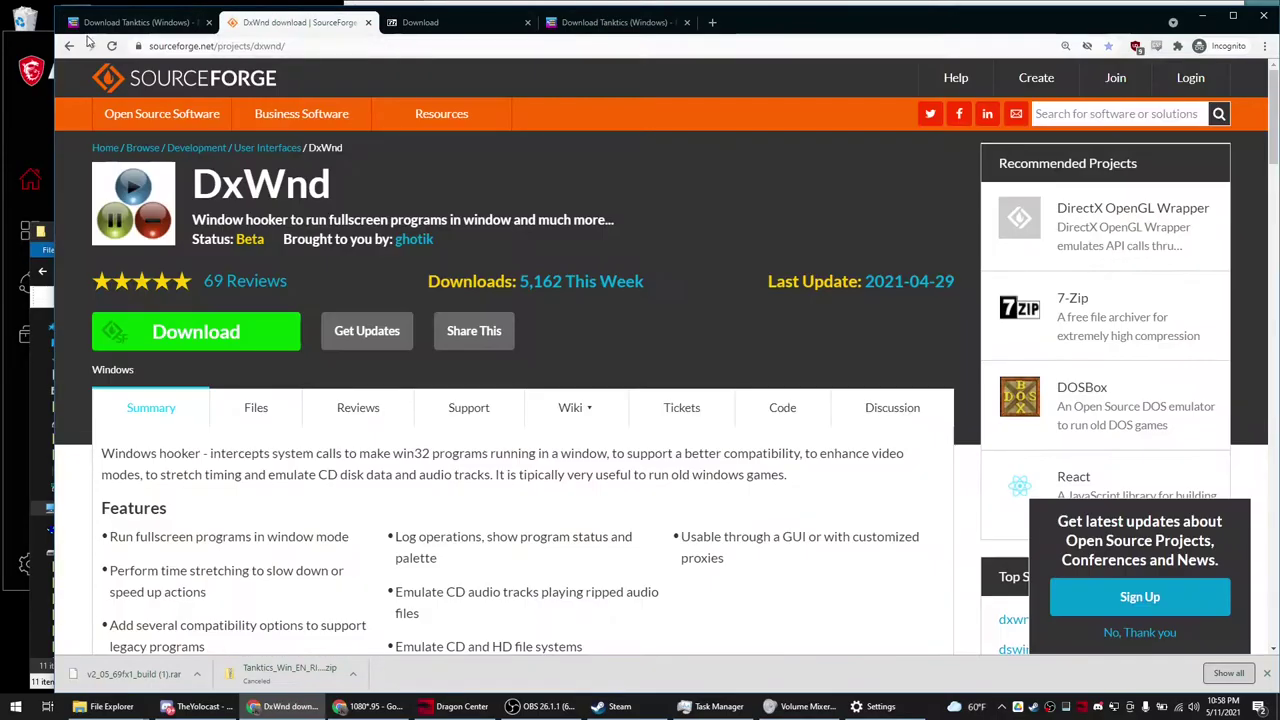
left_click(69, 47)
left_click_drag(240, 91, 106, 249)
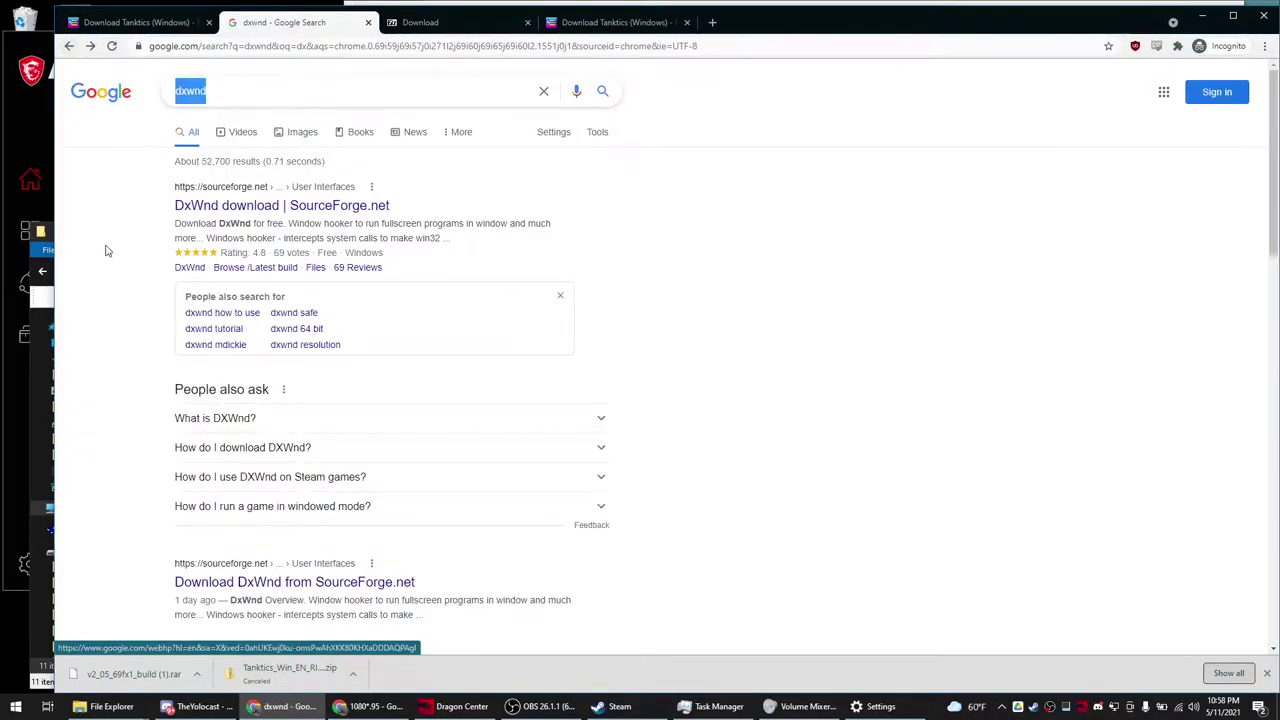
left_click(202, 100)
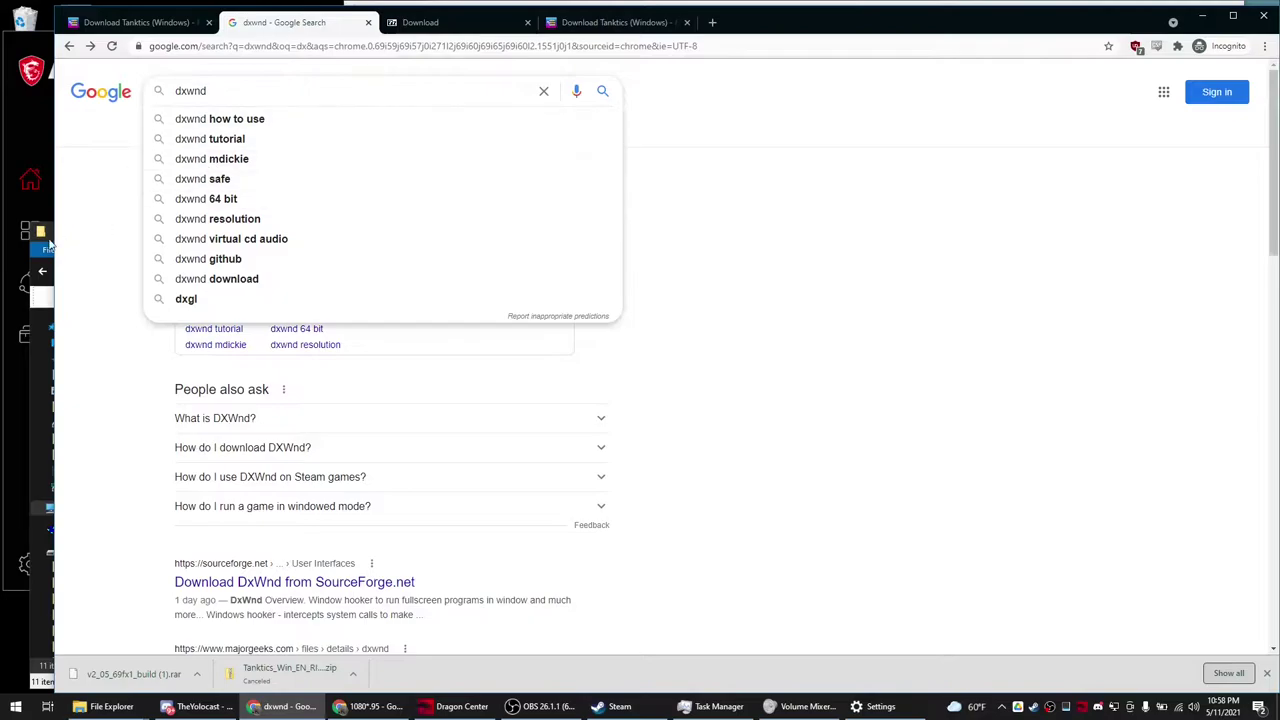
key("alt+Tab")
key("alt+Tab")
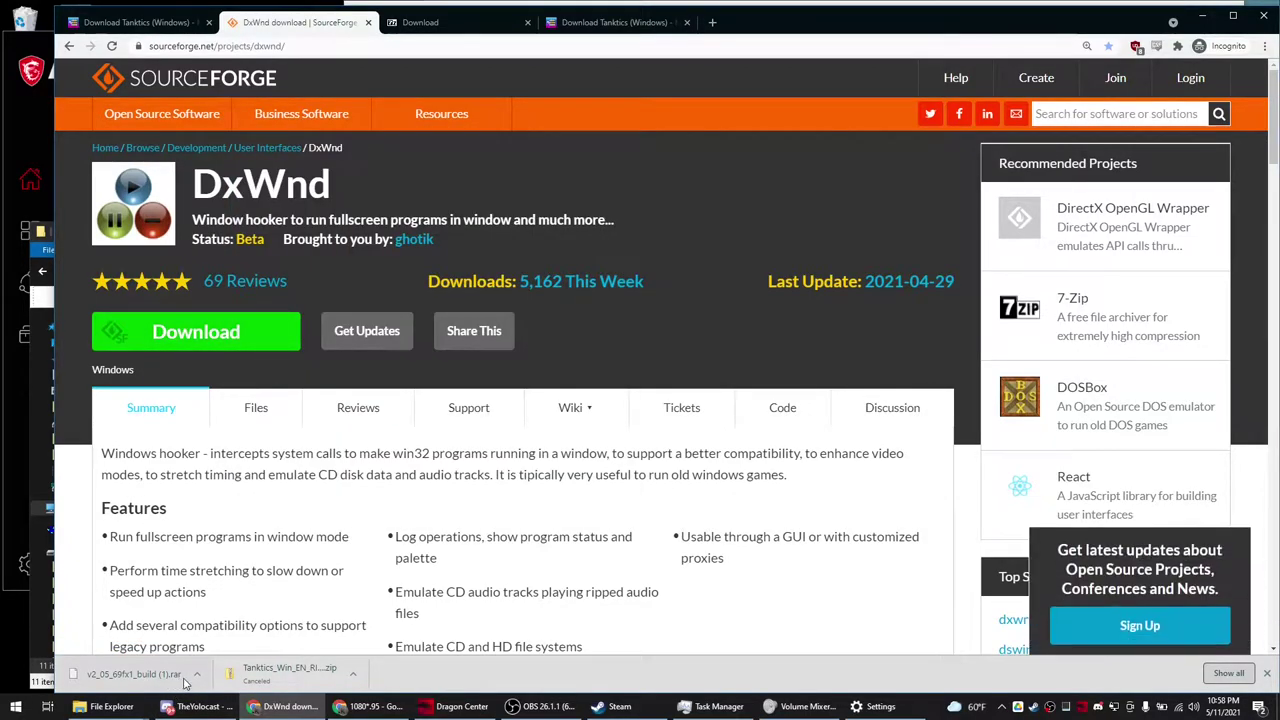
mouse_move(372, 162)
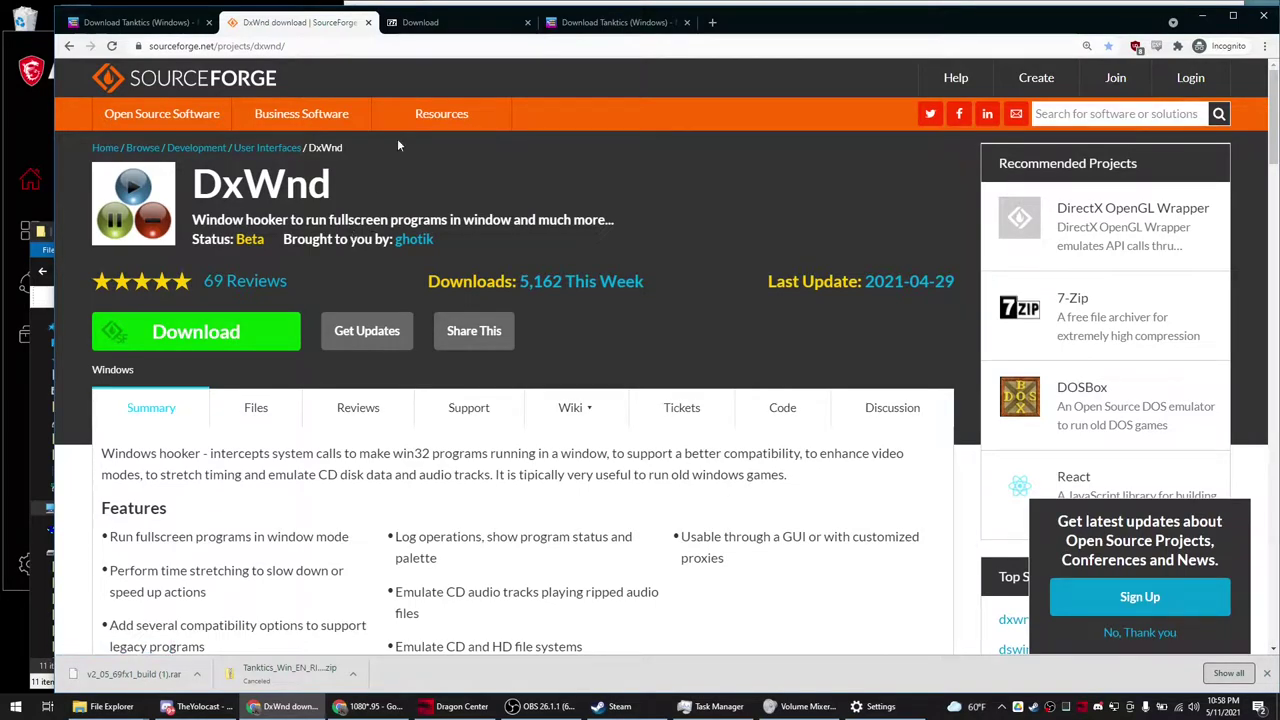
left_click(428, 22)
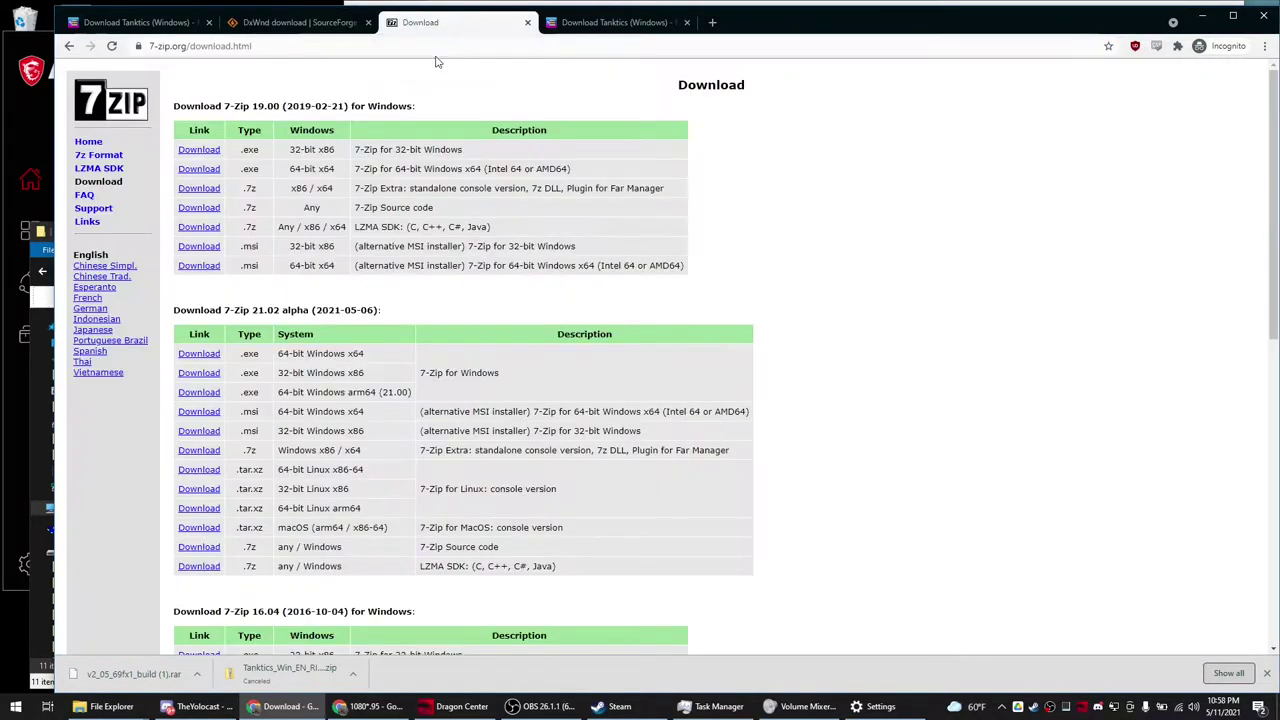
left_click(69, 46)
left_click(69, 46)
left_click(90, 46)
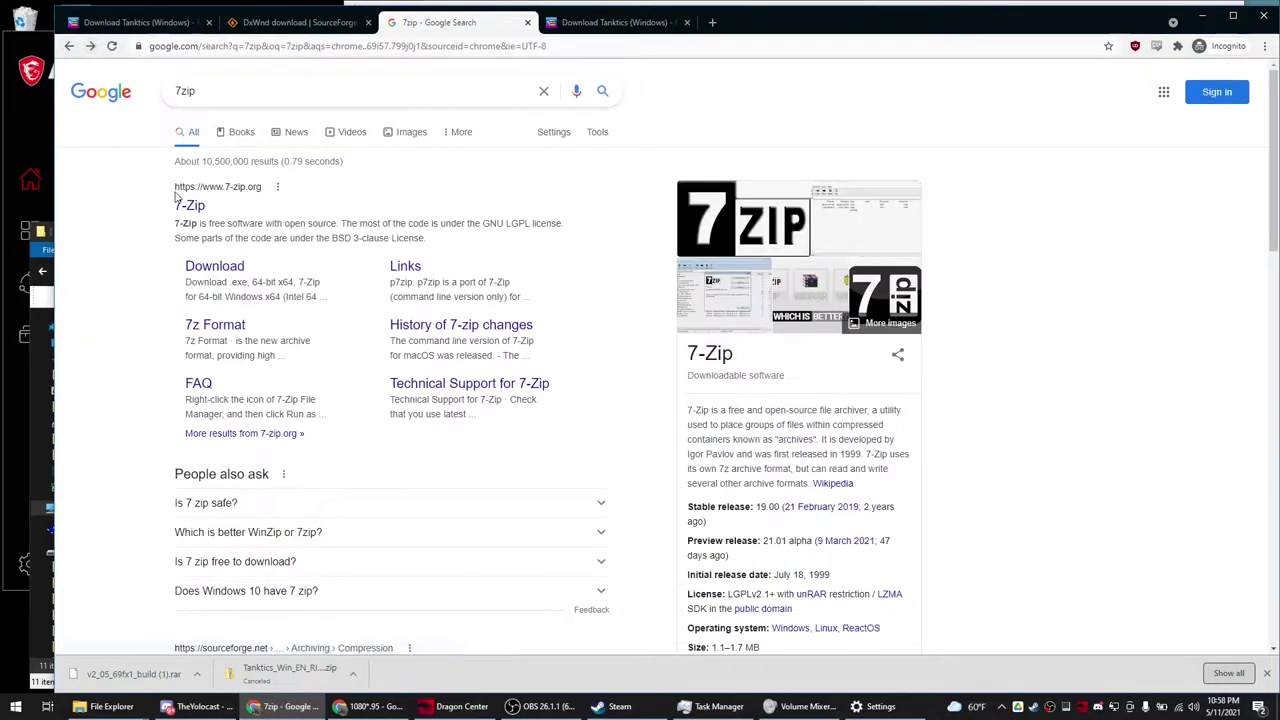
left_click(212, 270)
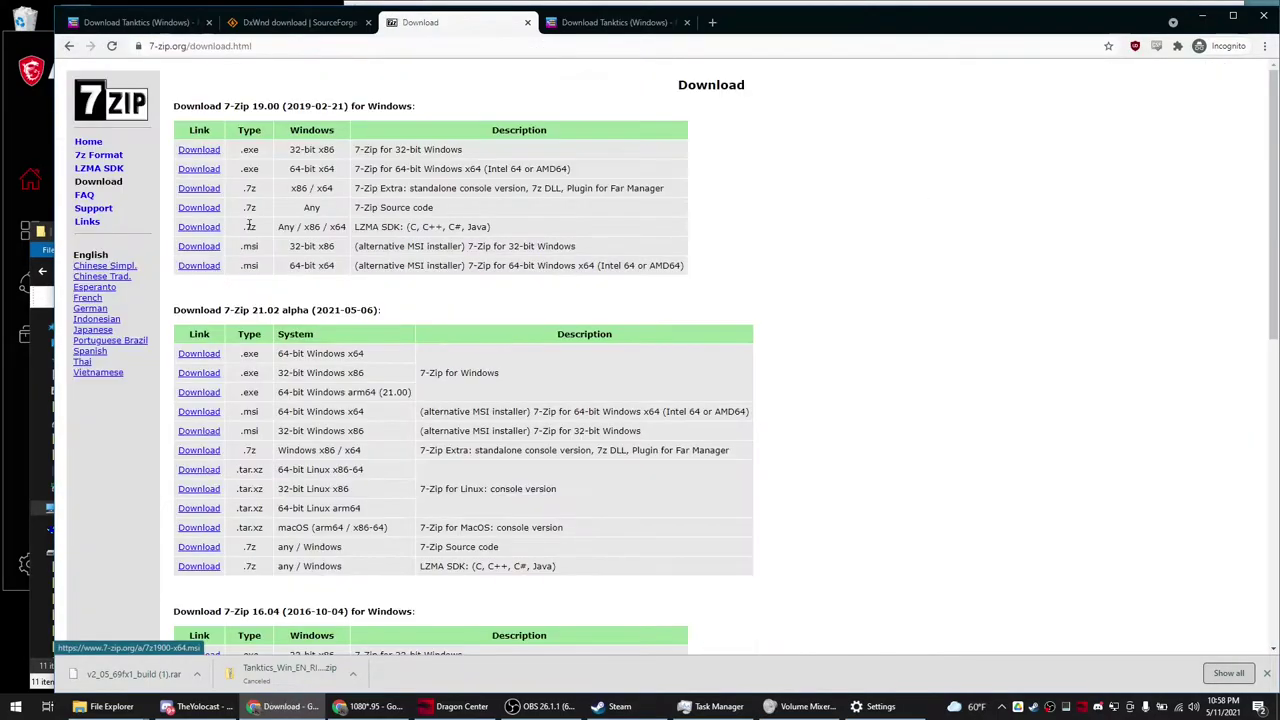
left_click_drag(562, 168, 180, 168)
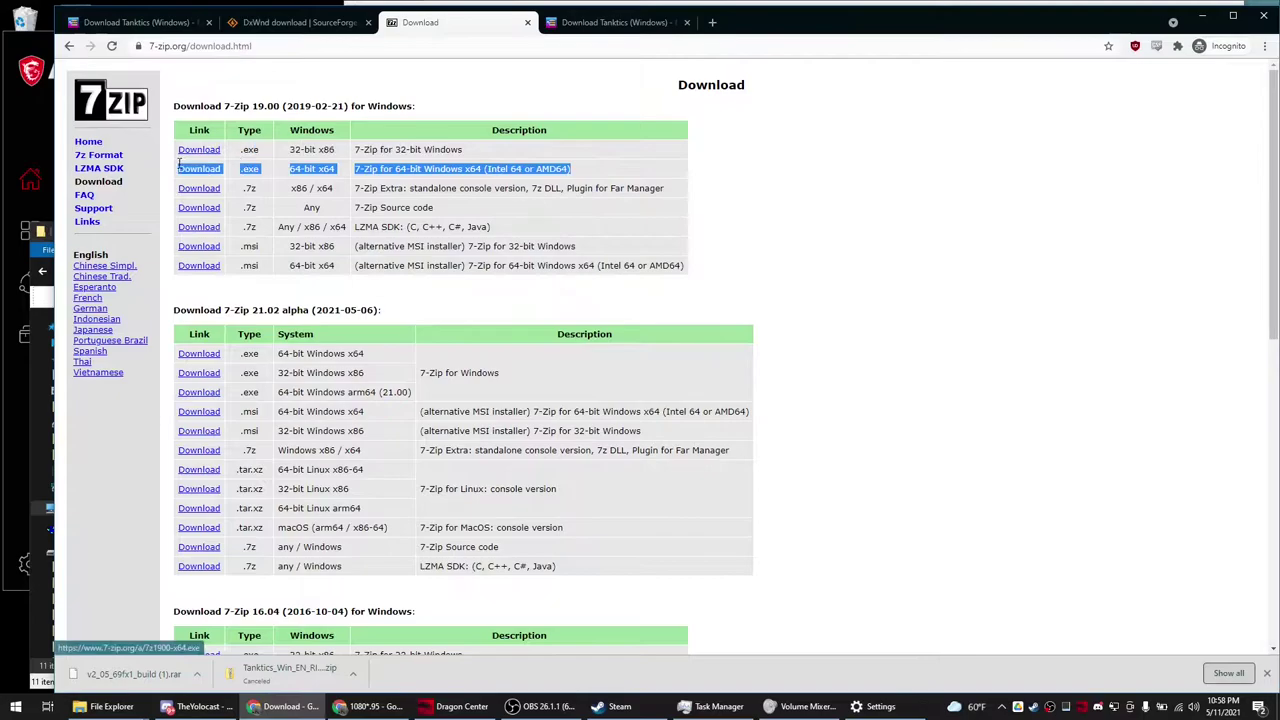
left_click(245, 170)
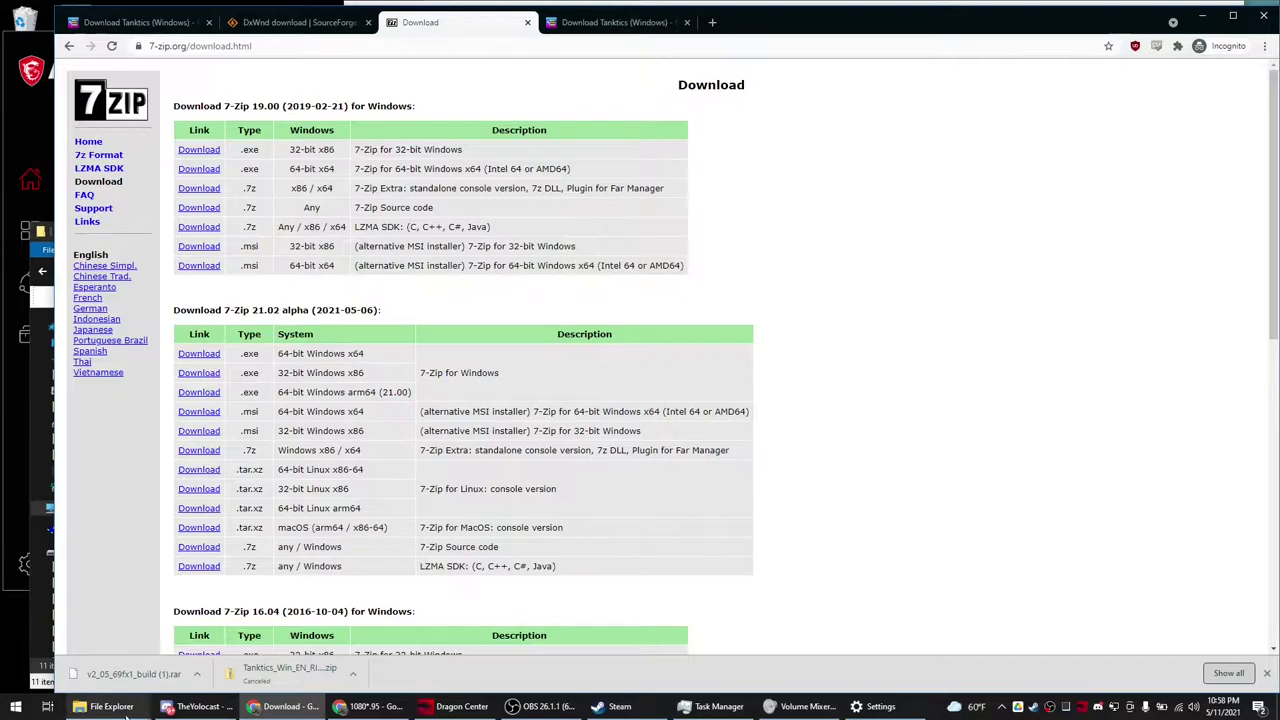
mouse_move(100, 706)
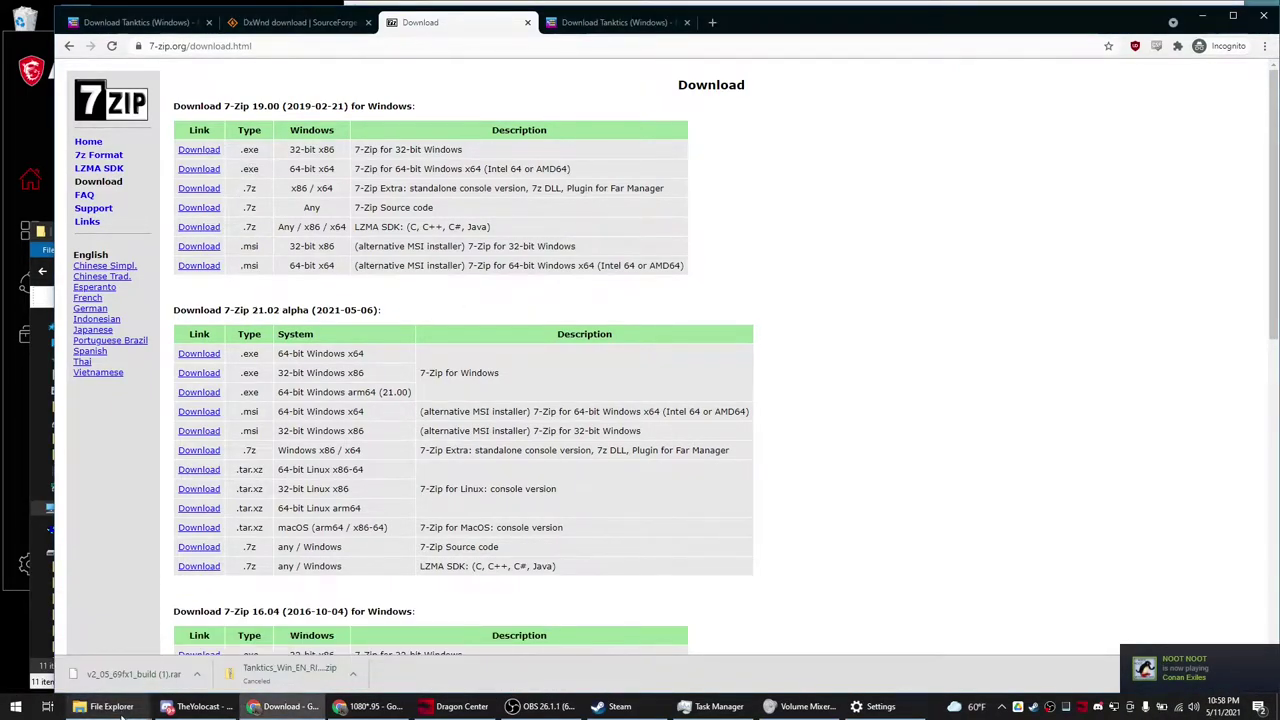
- Return to the DxWnd SourceForge page and highlight the project description
left_click(290, 22)
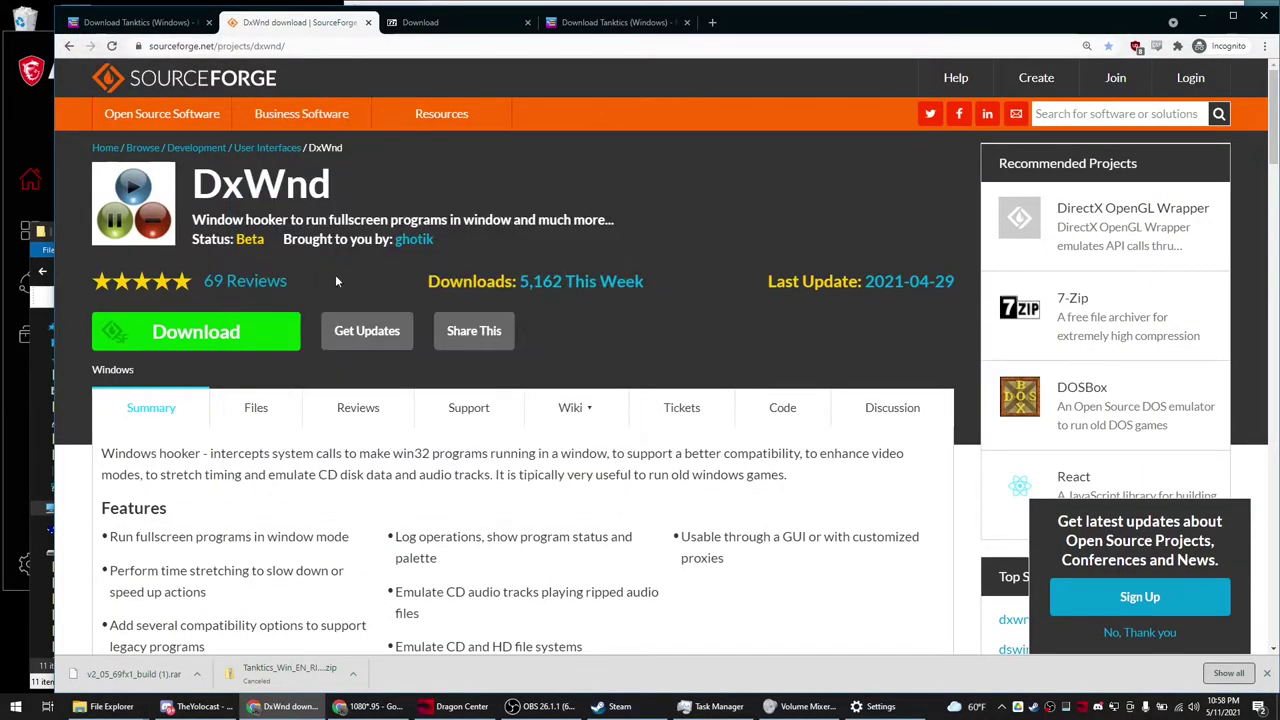
left_click_drag(192, 219, 472, 220)
left_click(593, 242)
- Browse the Project Samples screenshots of Starcraft and Diablo running windowed
scroll(314, 473, "down", 3)
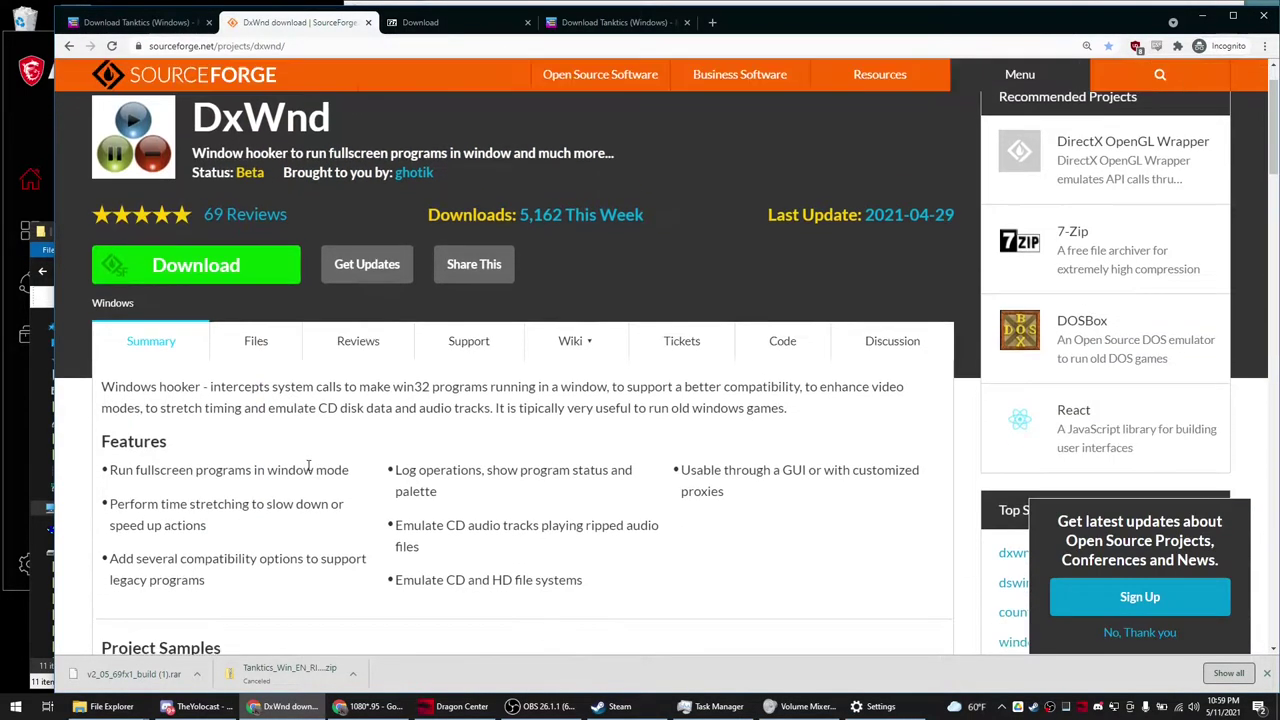
left_click(348, 498)
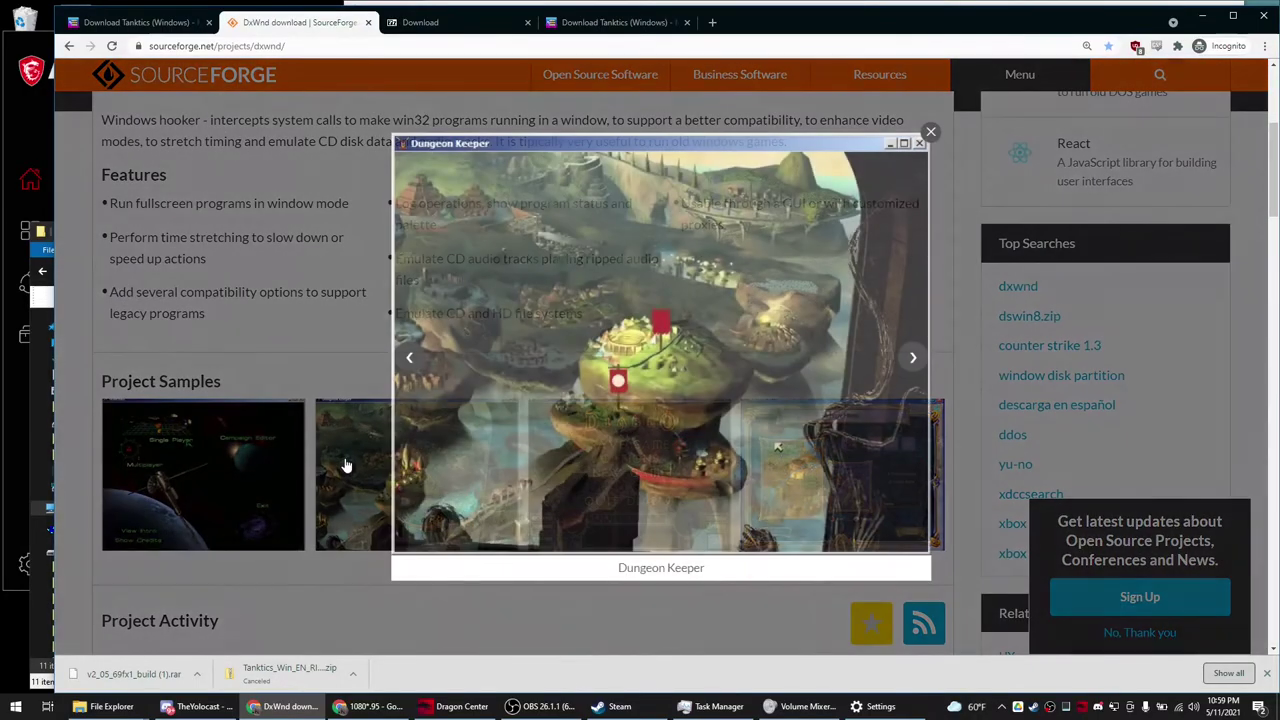
left_click(345, 465)
left_click(245, 472)
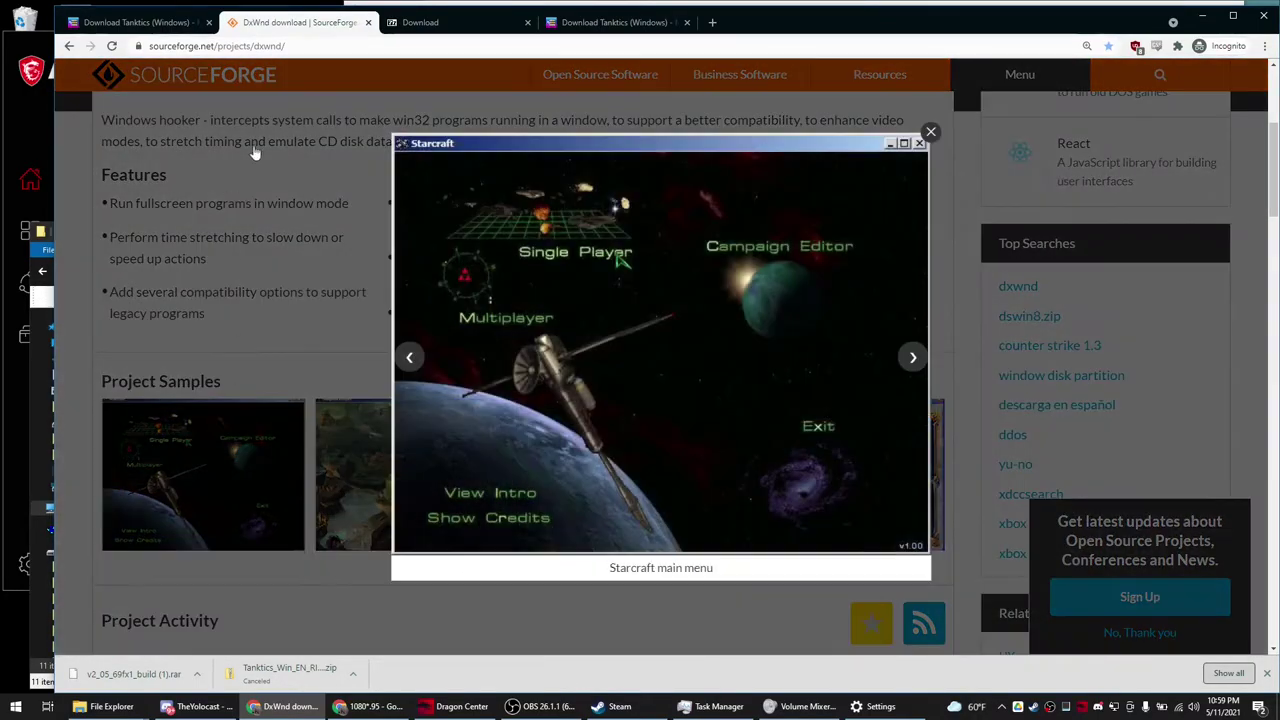
left_click(243, 472)
- Extract Tanktics_Win_EN_RIP-Version.zip with 7-Zip into a Tanktics_Win_EN_RIP-Version folder in Downloads
mouse_move(105, 707)
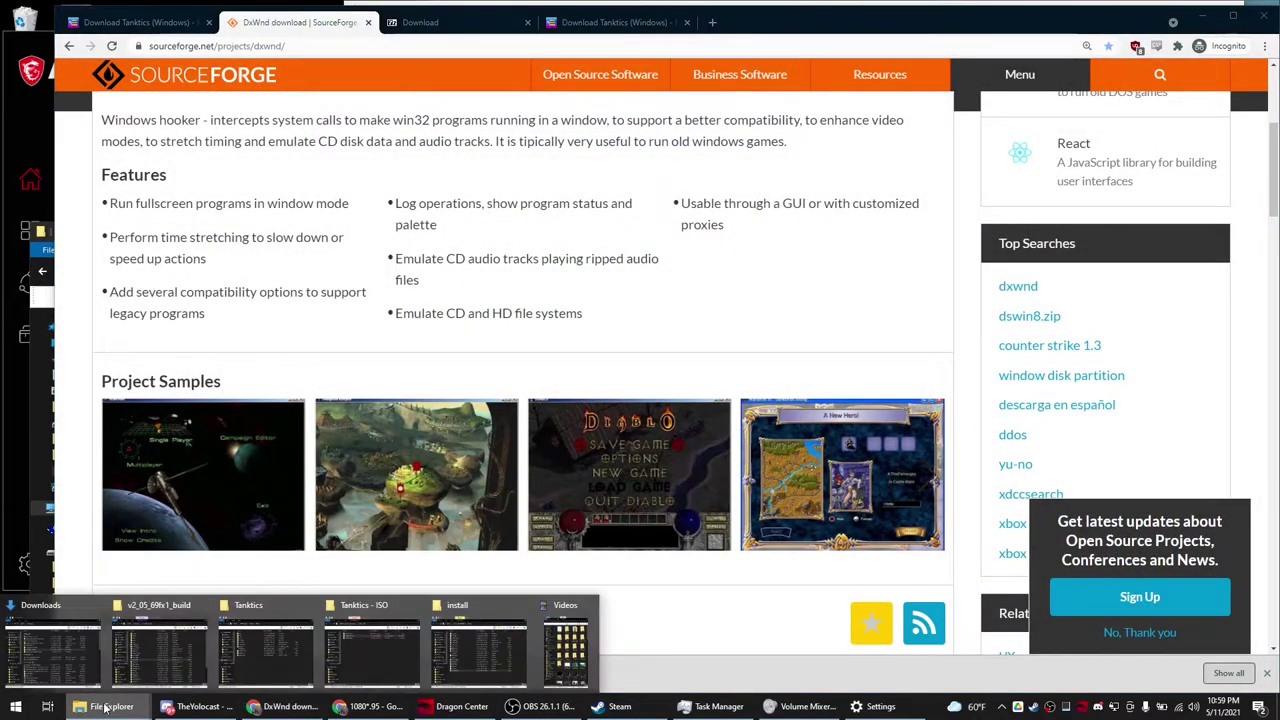
left_click(8, 630)
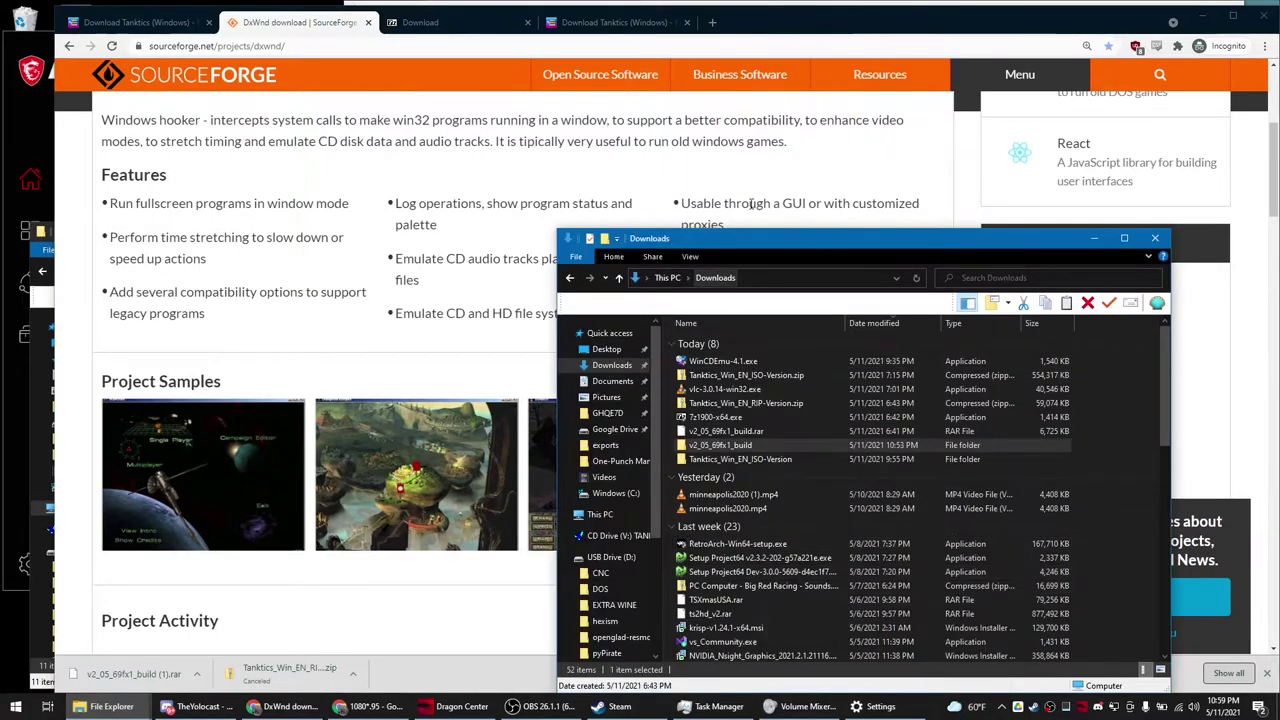
left_click_drag(760, 238, 536, 126)
left_click(536, 292)
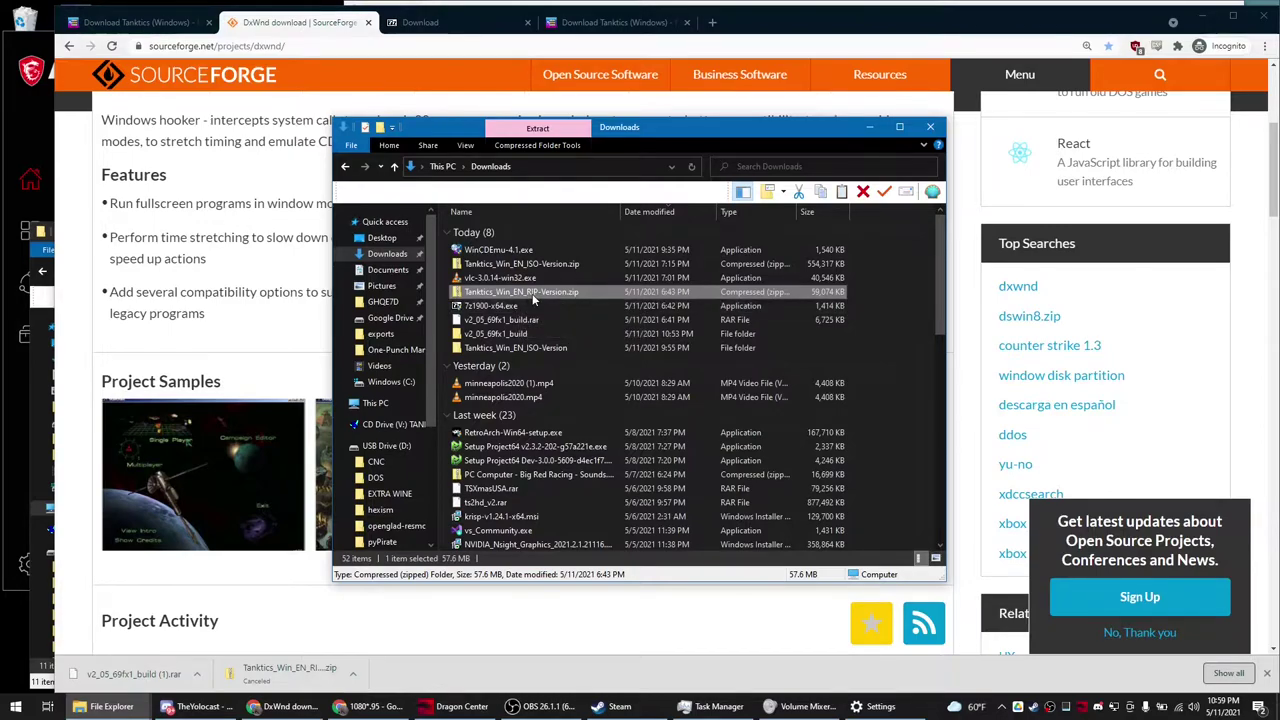
right_click(543, 294)
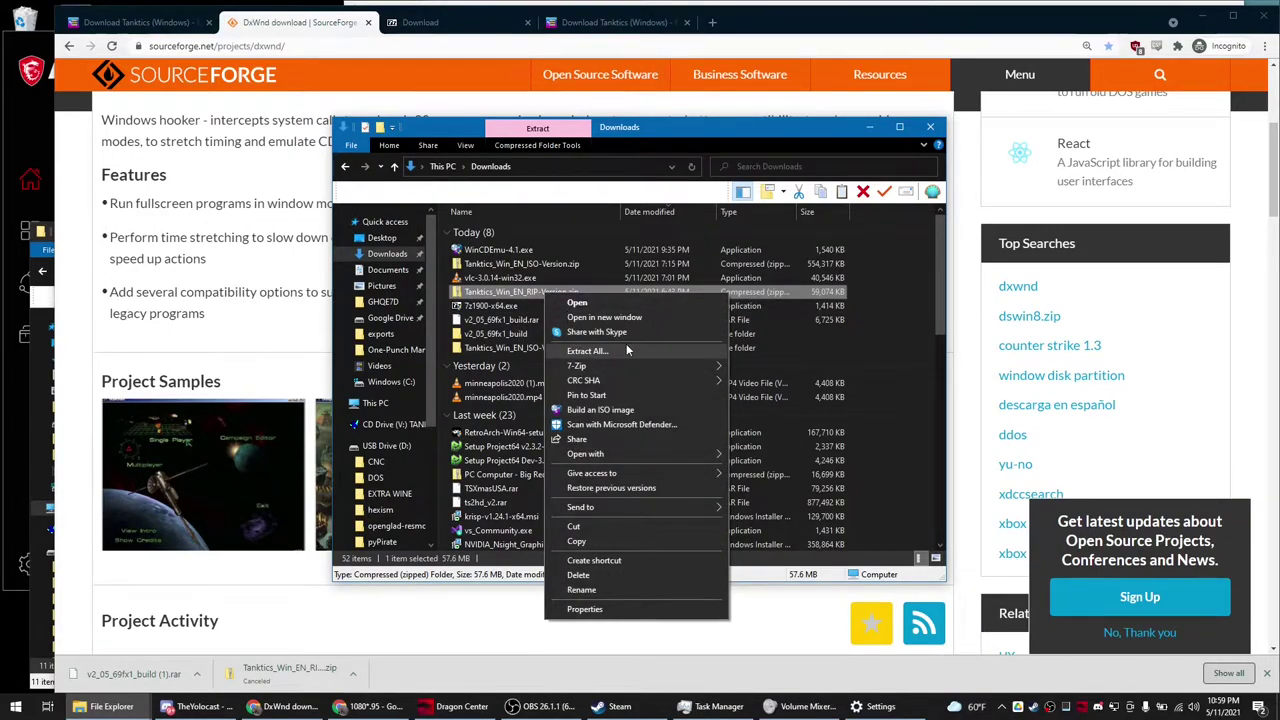
mouse_move(620, 362)
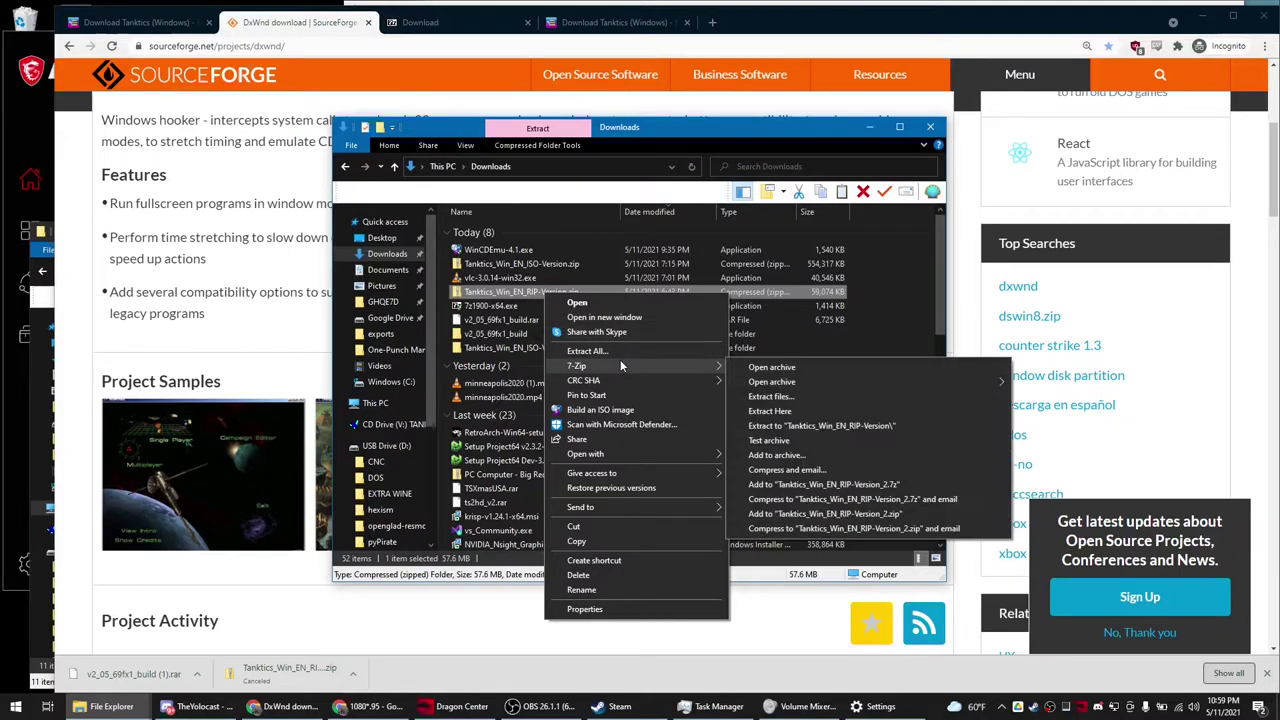
left_click(812, 427)
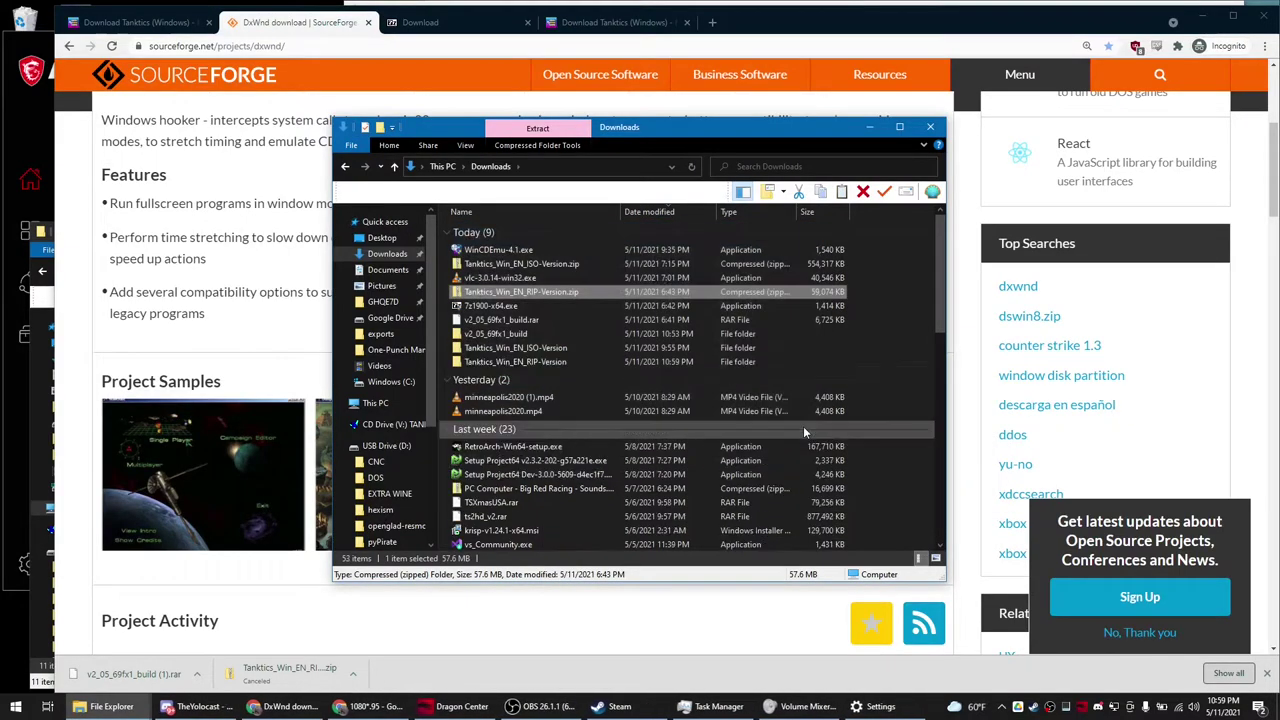
left_click(522, 364)
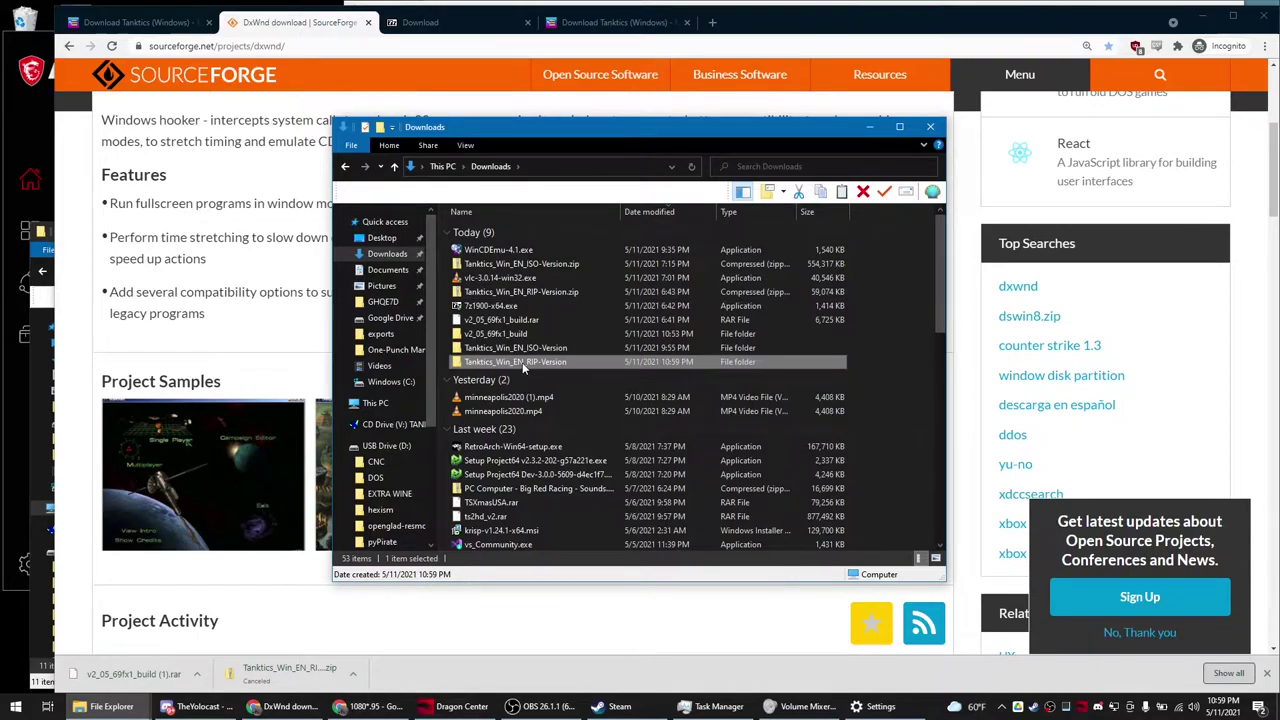
- Copy the Tanktics - RIP folder from the extracted RIP-Version folder
double_click(506, 366)
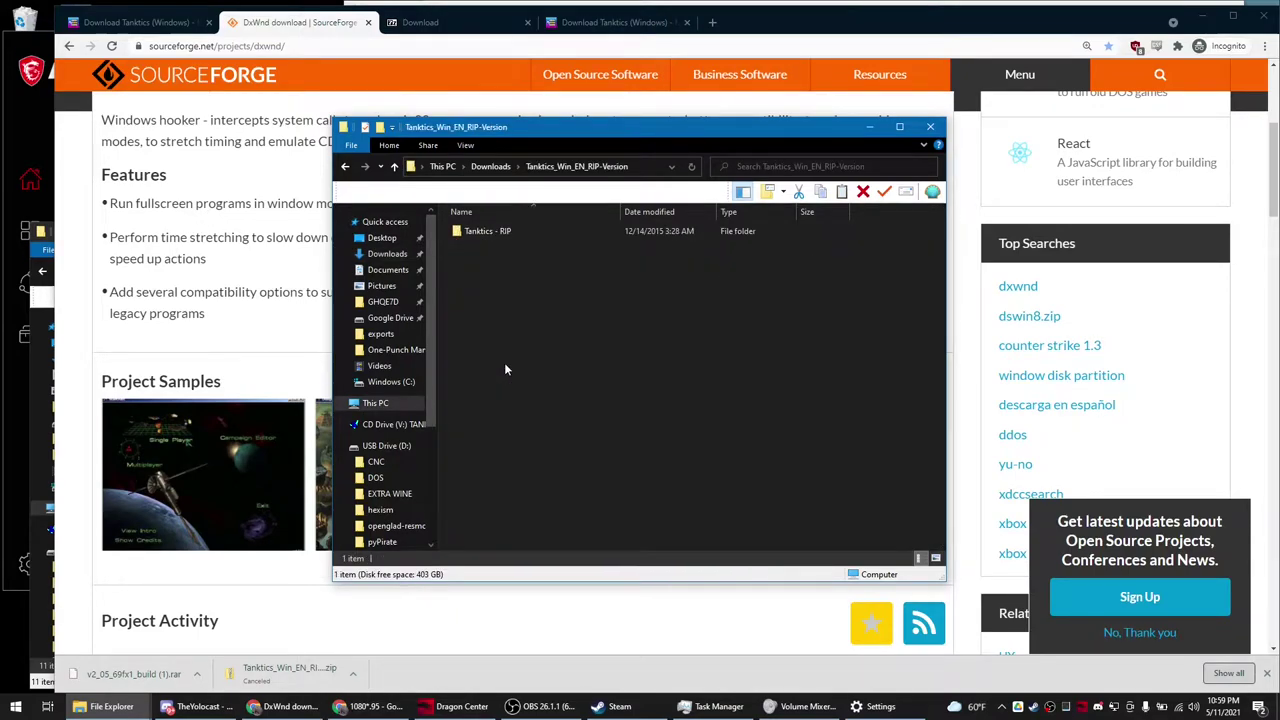
left_click(501, 232)
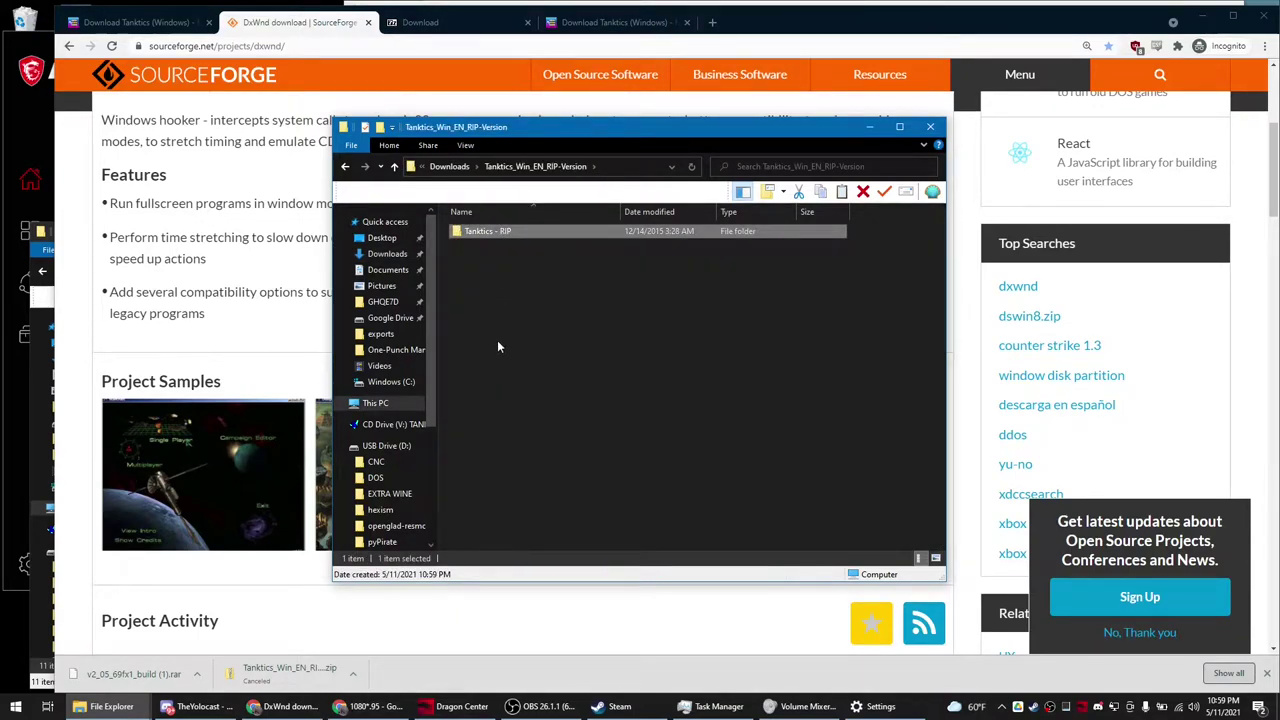
right_click(487, 236)
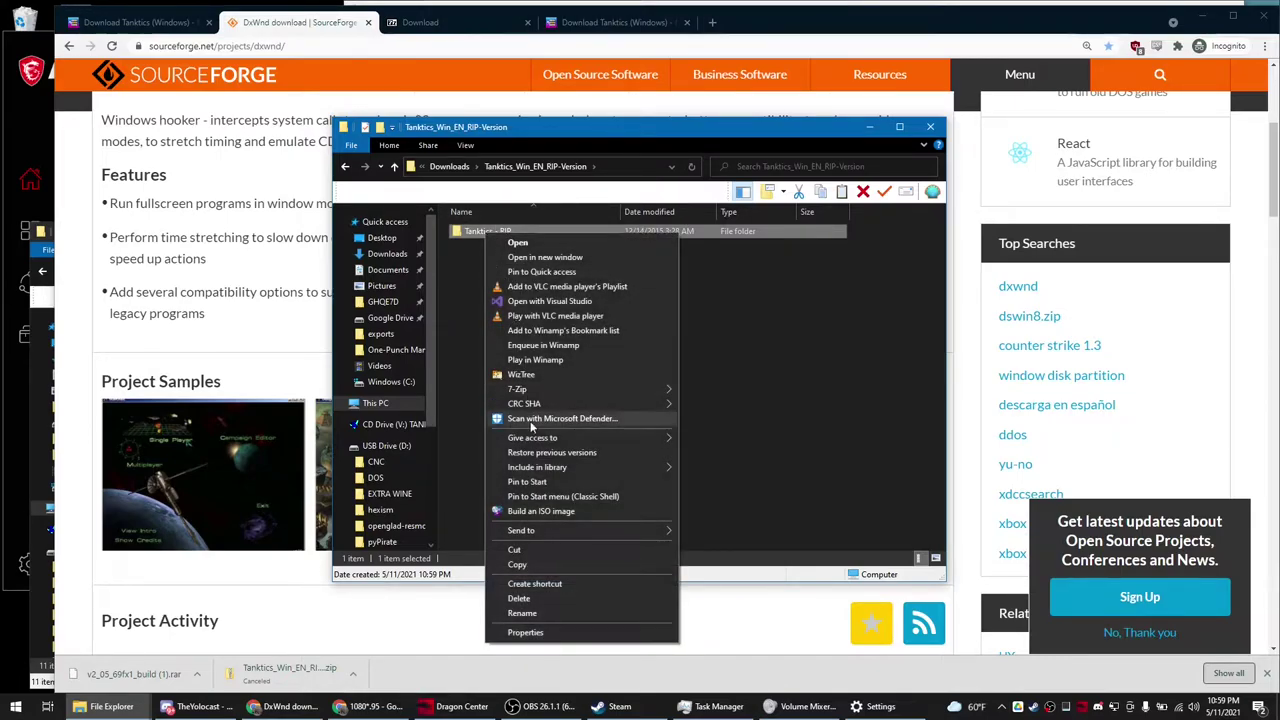
left_click(520, 566)
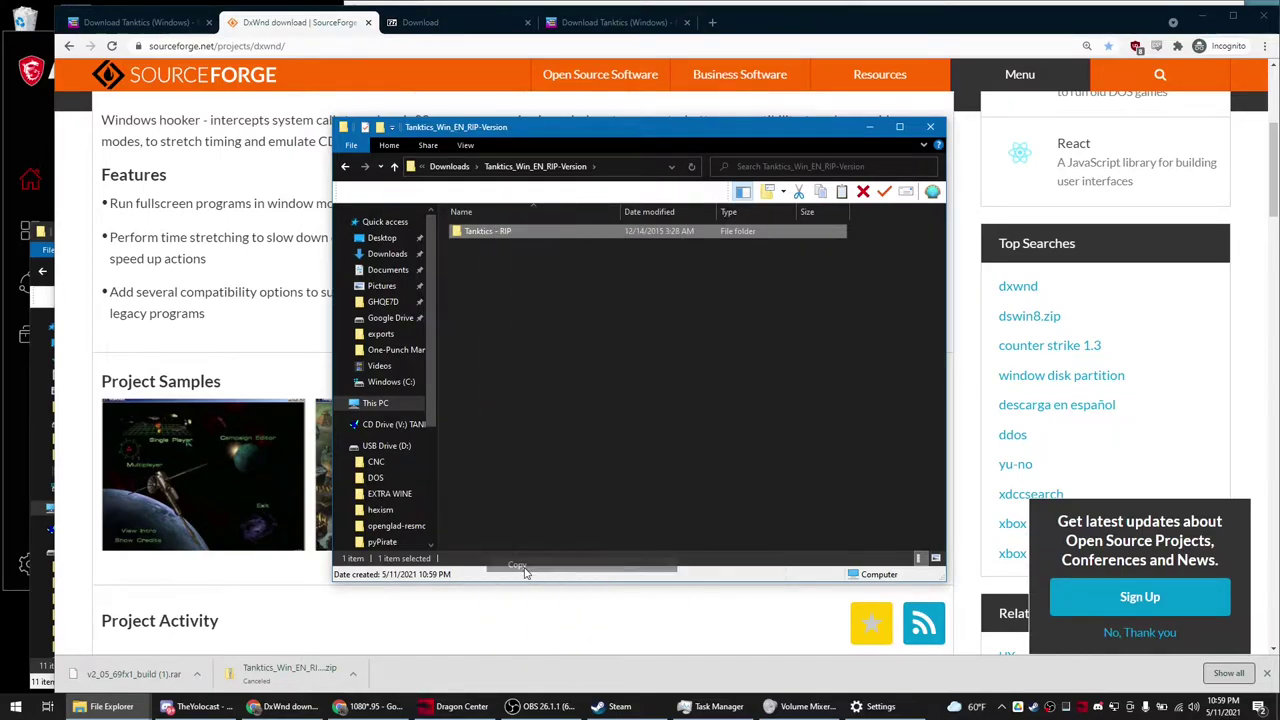
- Go to C:\ and delete the old Games folder
left_click(630, 166)
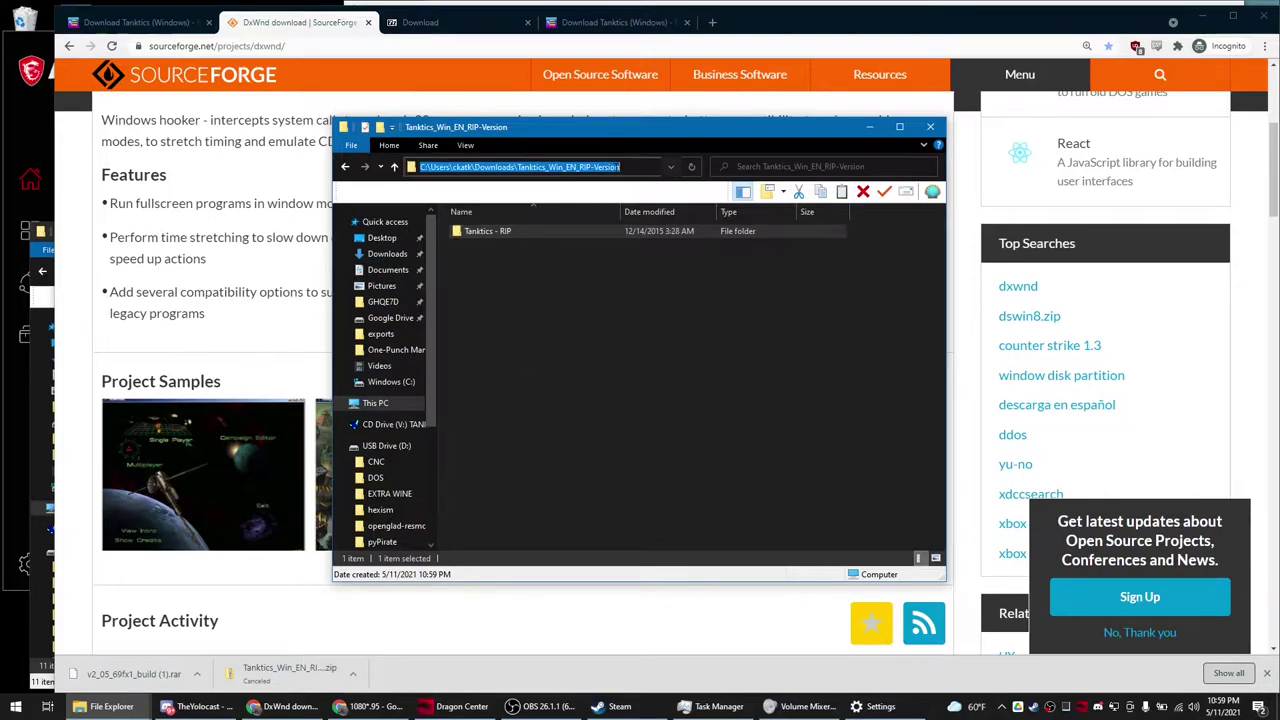
type("C:\\")
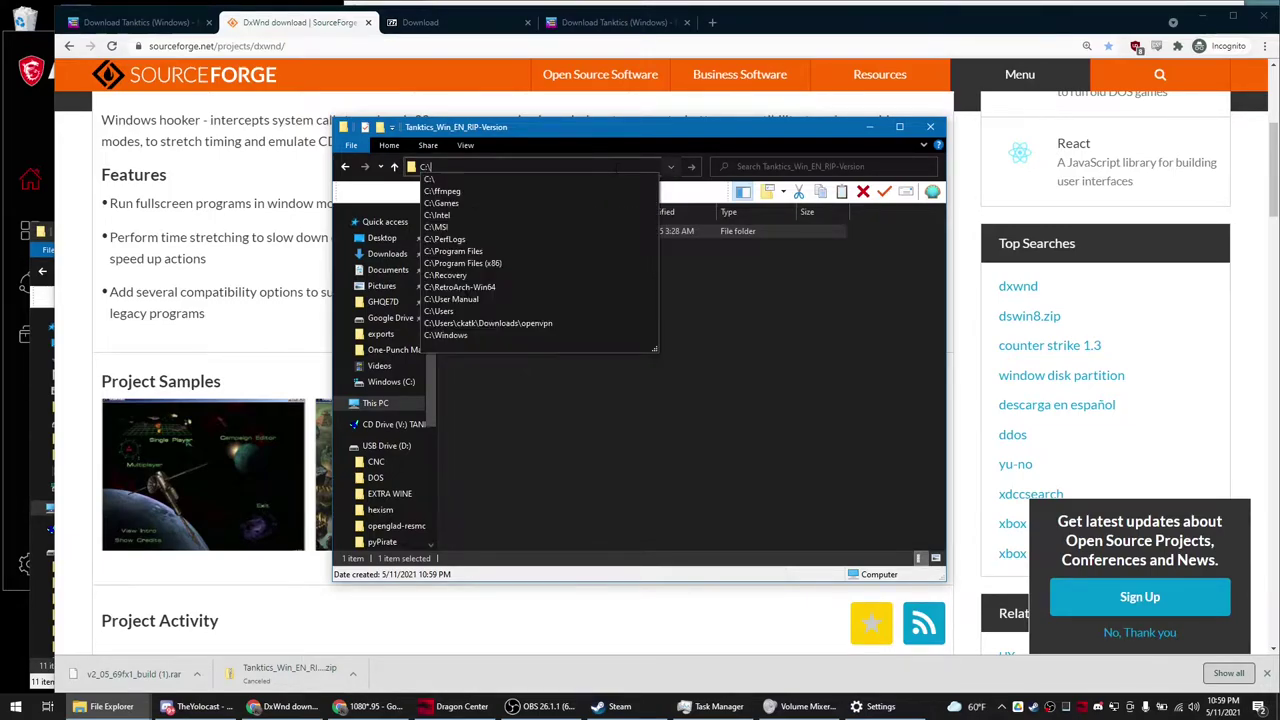
key("Return")
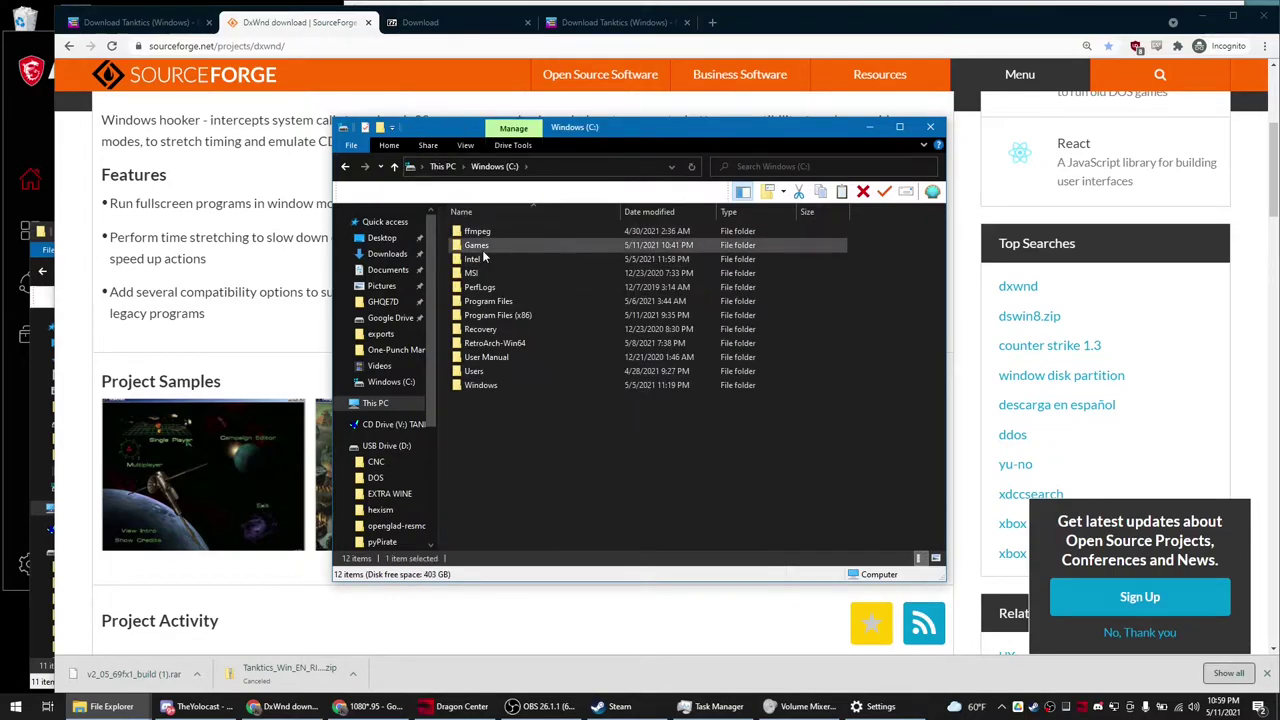
left_click(482, 250)
key("Delete")
right_click(529, 408)
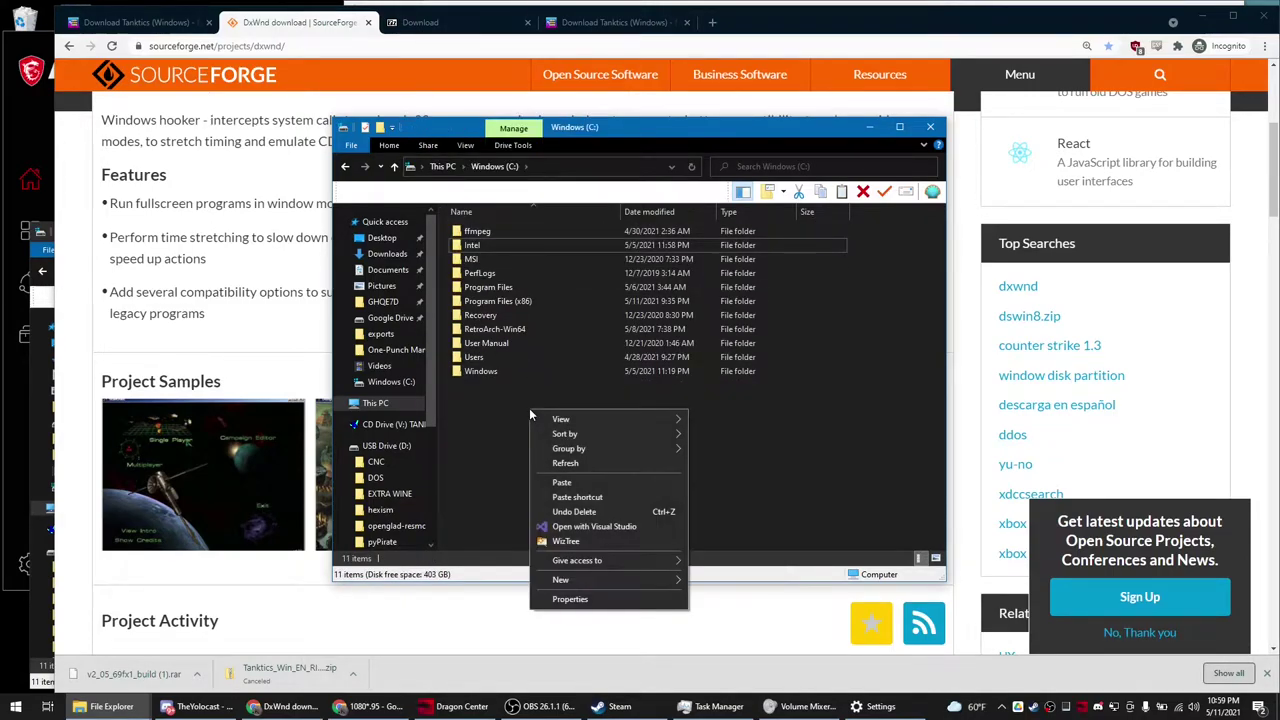
- Create a new folder named Games on C: and open it
right_click(506, 372)
right_click(483, 392)
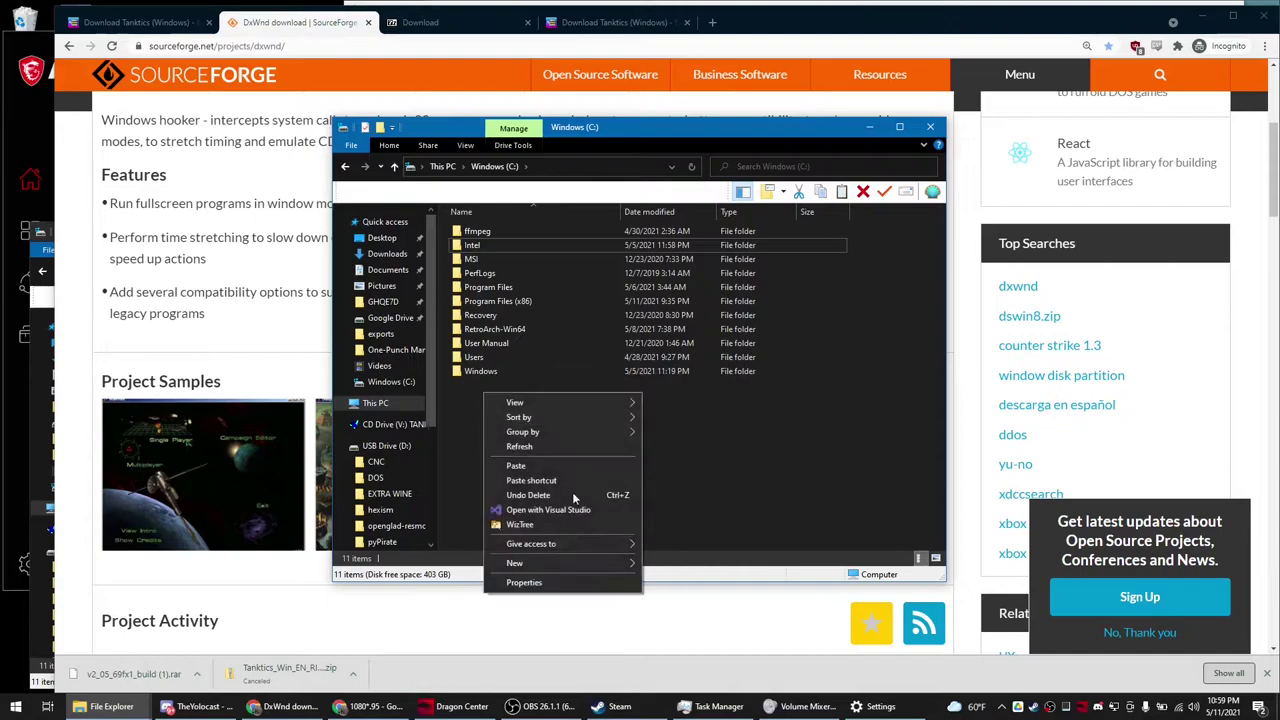
mouse_move(567, 564)
left_click(668, 564)
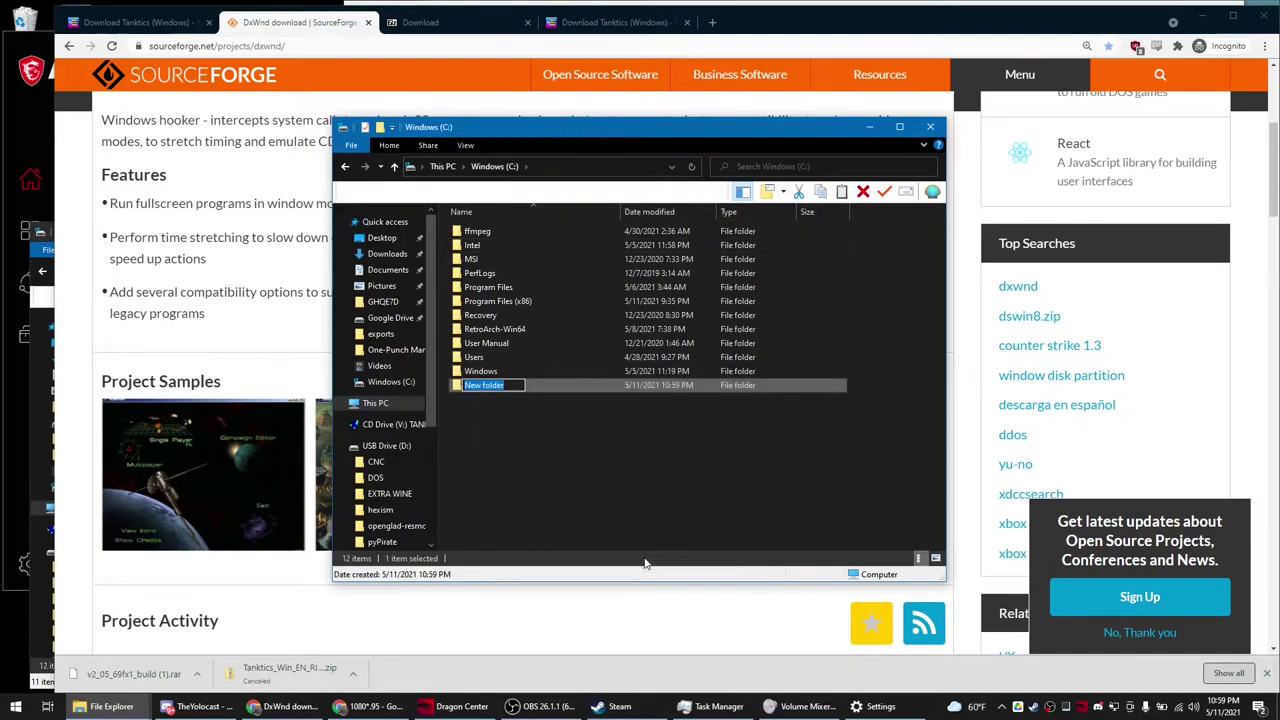
type("Games")
key("Return")
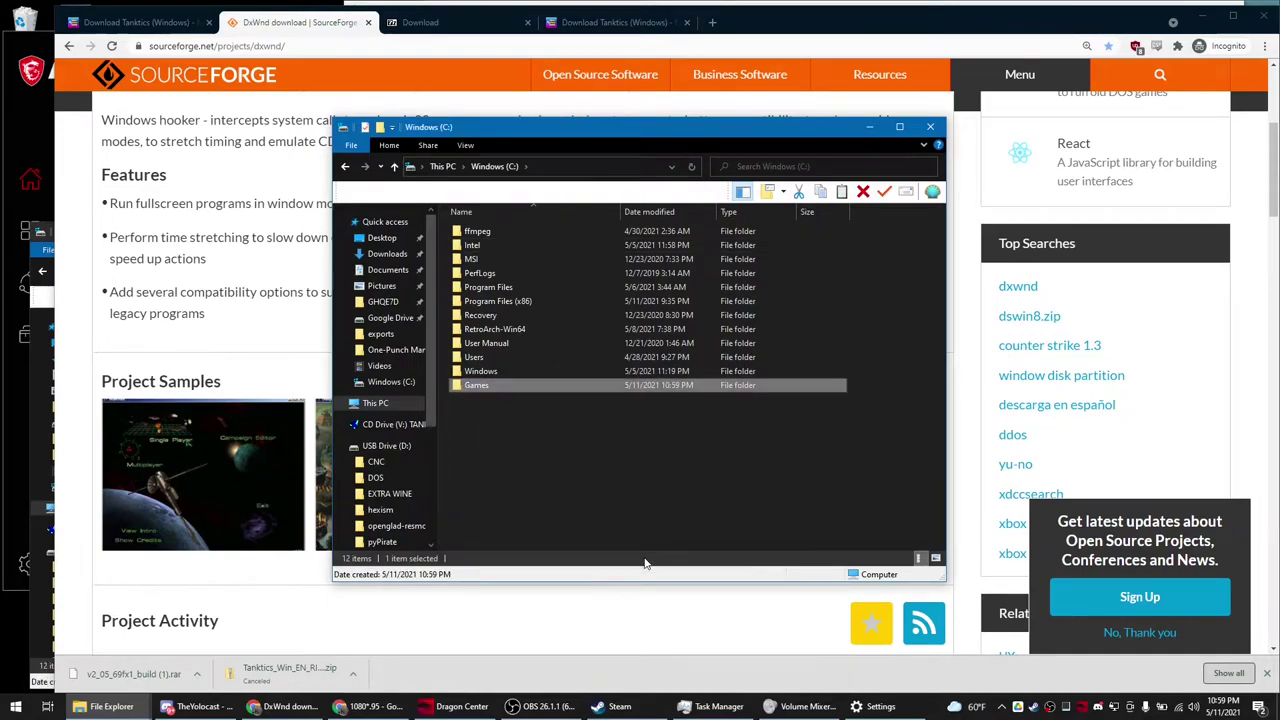
double_click(488, 384)
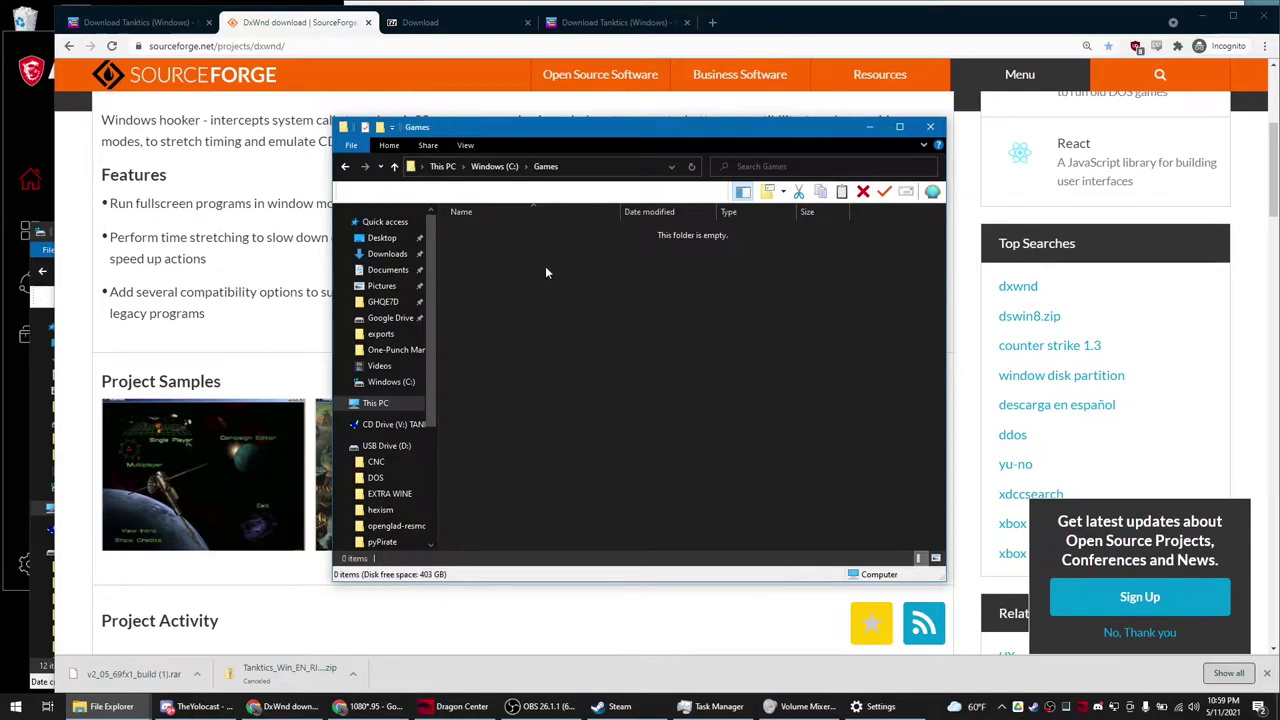
- Paste the Tanktics - RIP folder into Games and rename it Tanktics
right_click(511, 269)
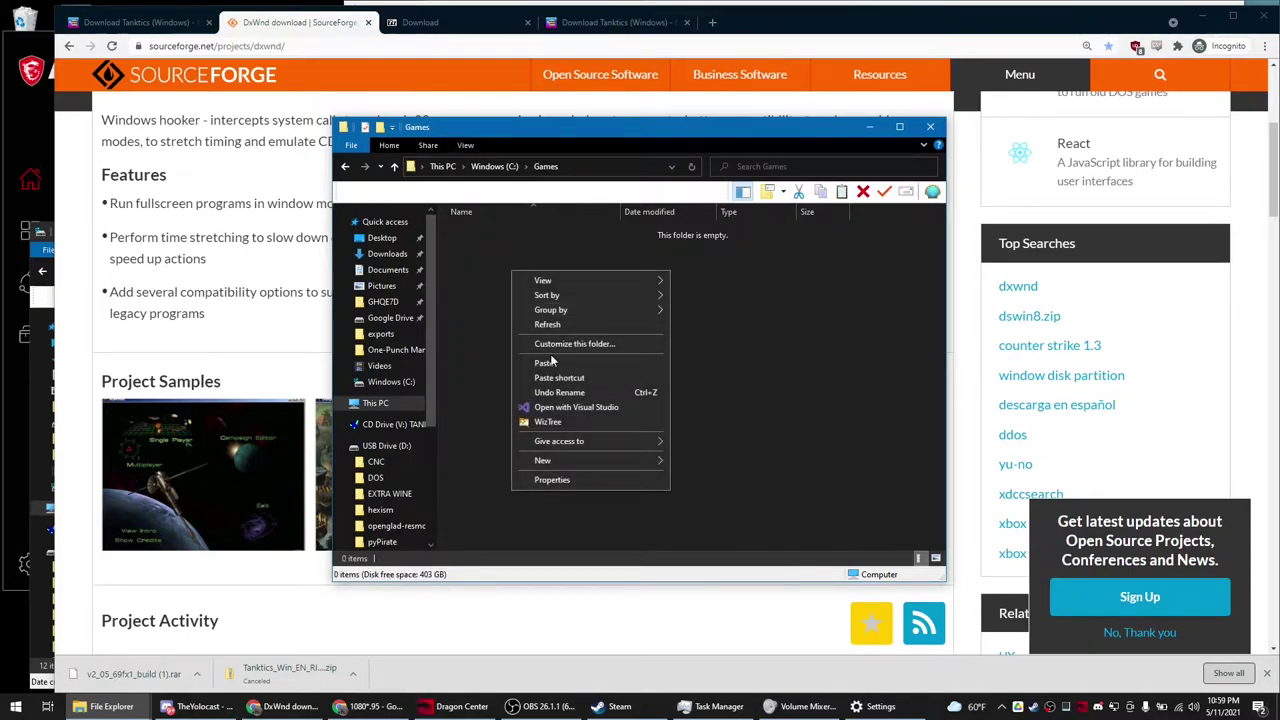
left_click(548, 363)
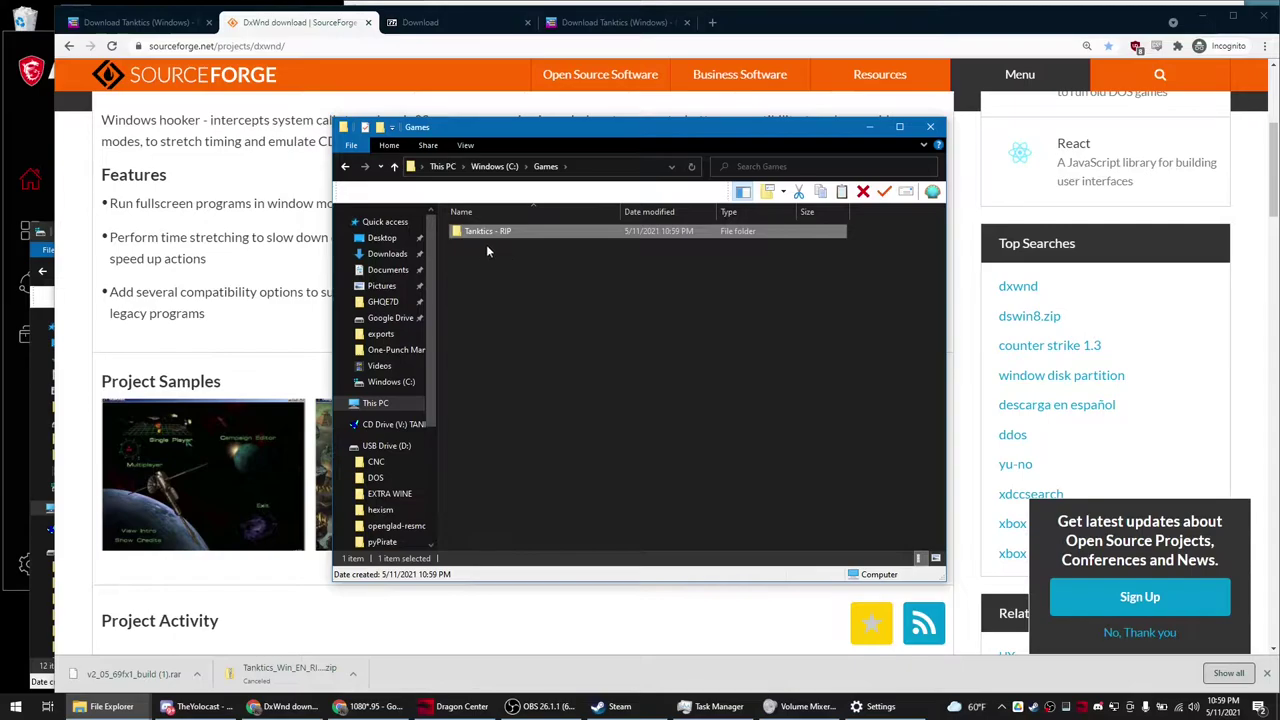
right_click(500, 231)
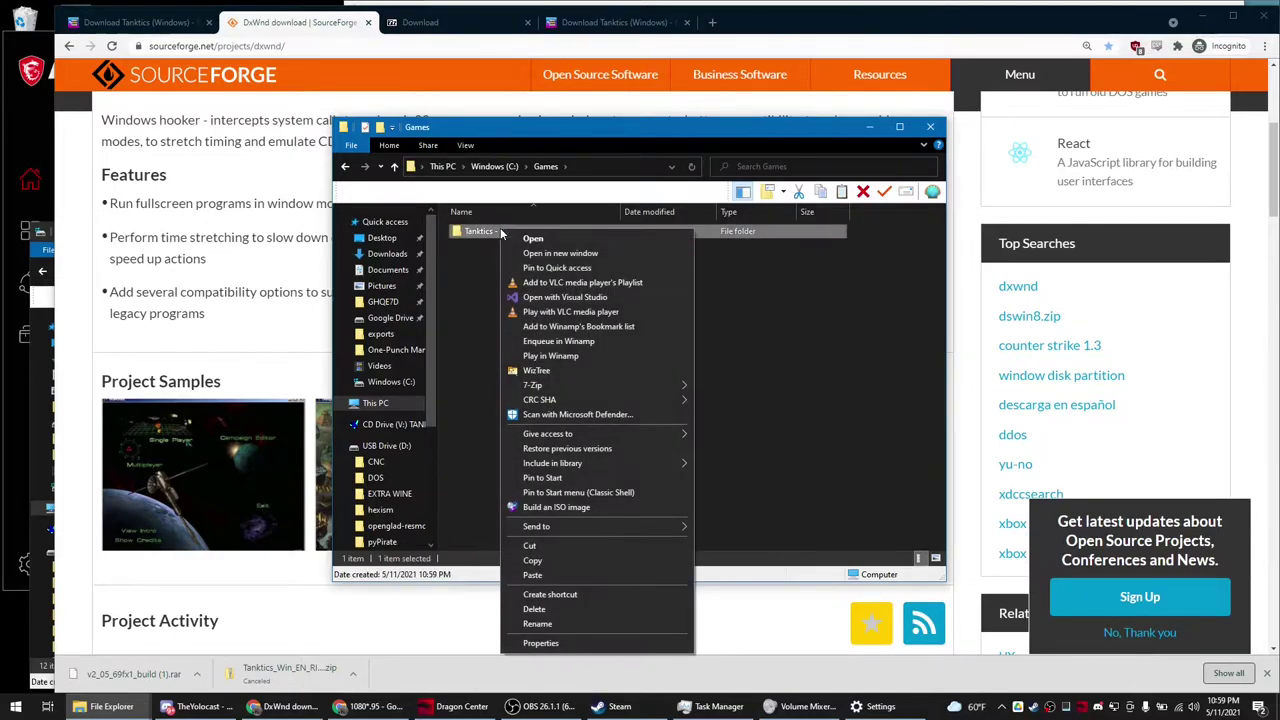
left_click(537, 624)
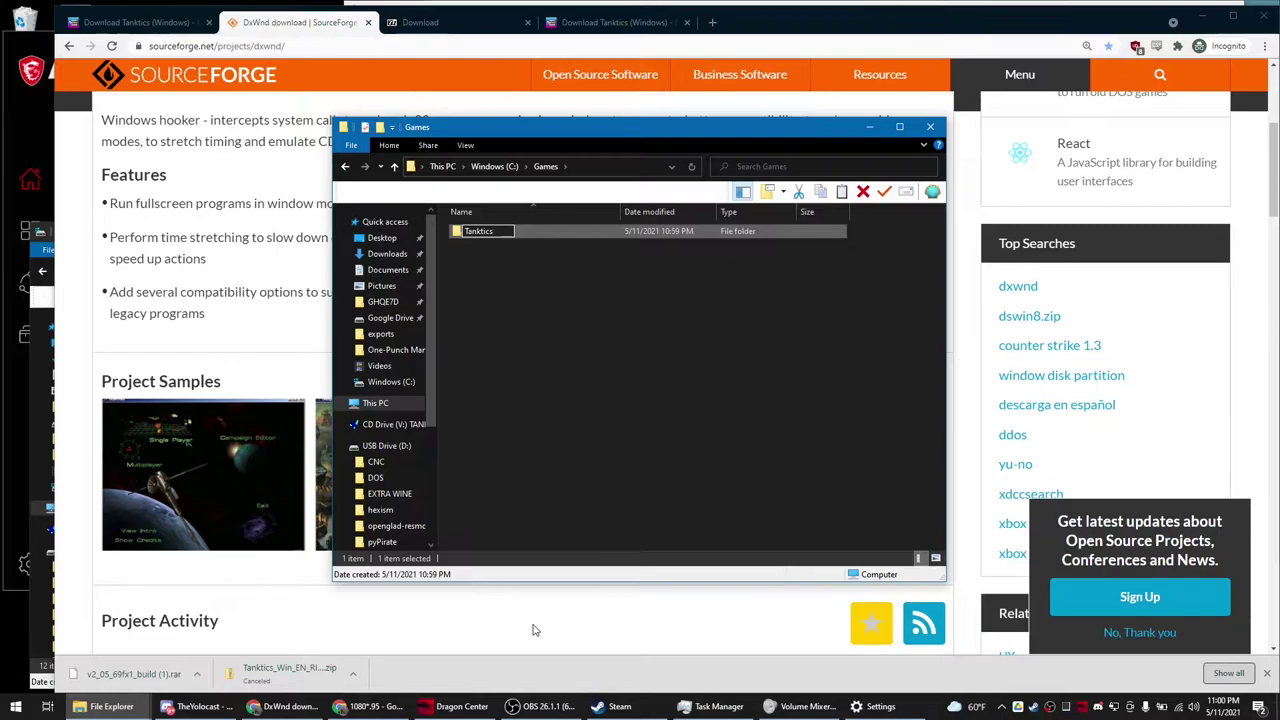
key("Return")
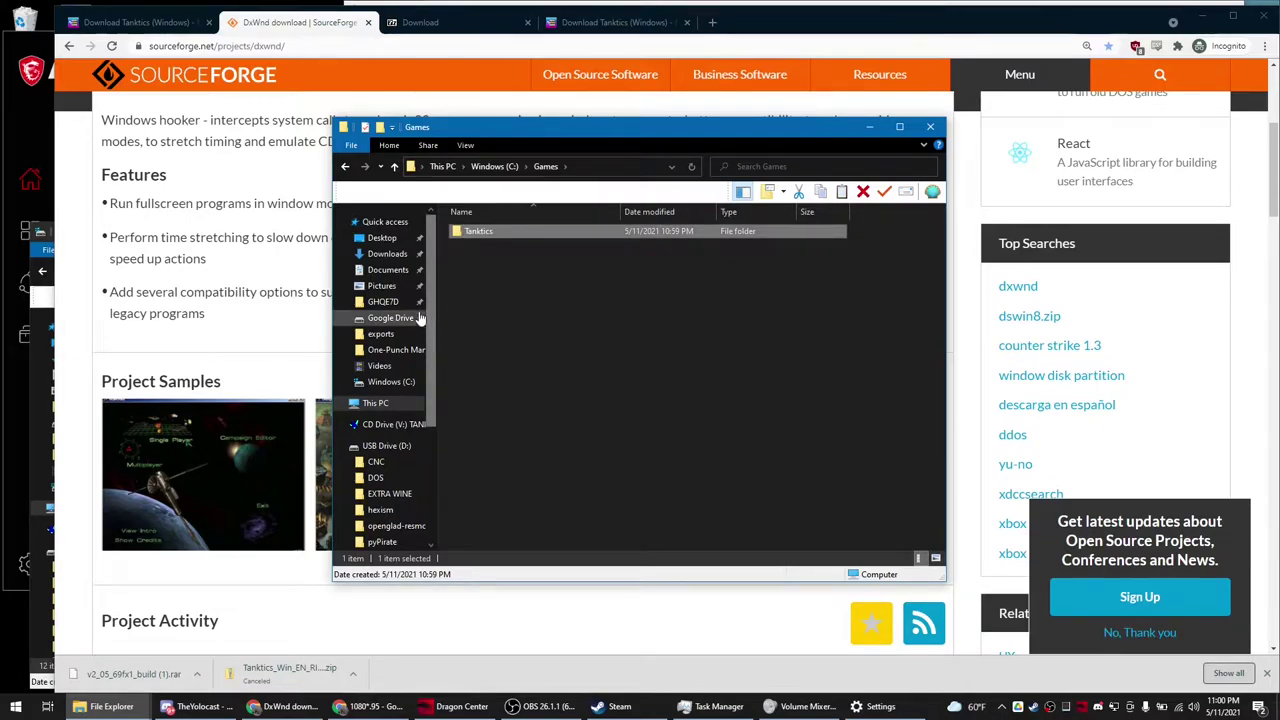
- Extract v2_05_69fx1_build.rar from Downloads with 7-Zip into a v2_05_69fx1_build folder
left_click(387, 254)
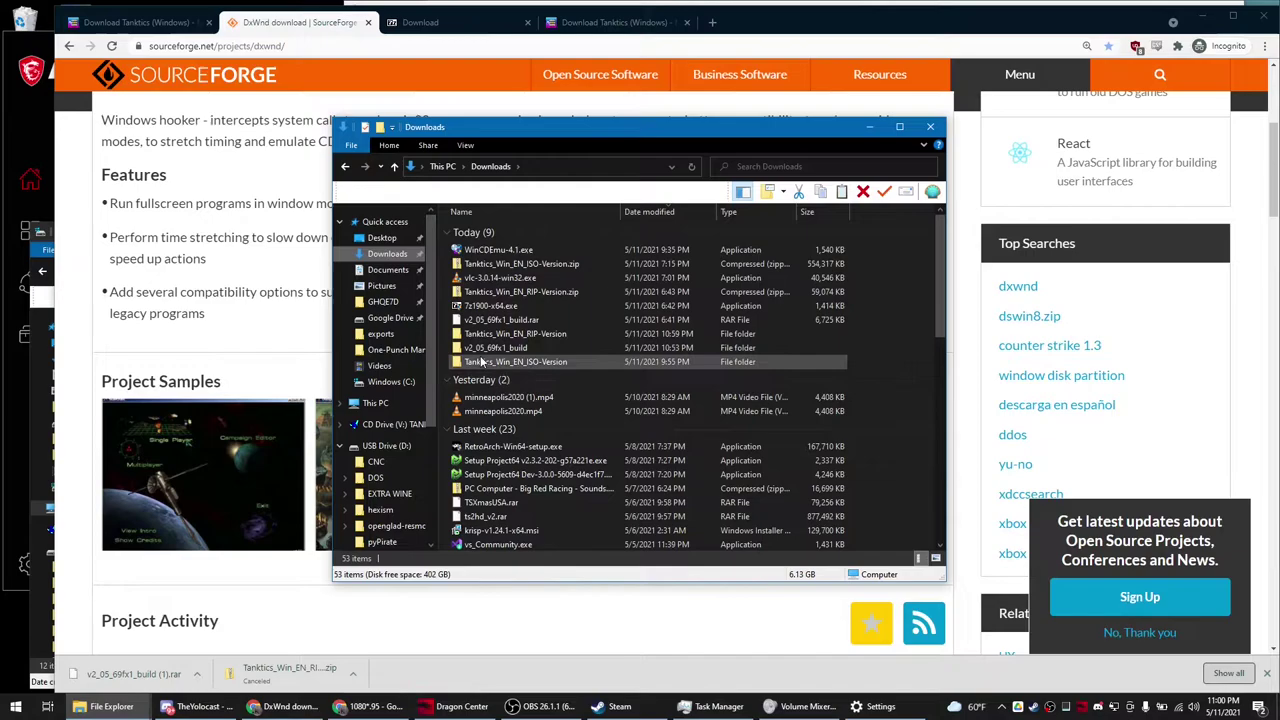
left_click(463, 321)
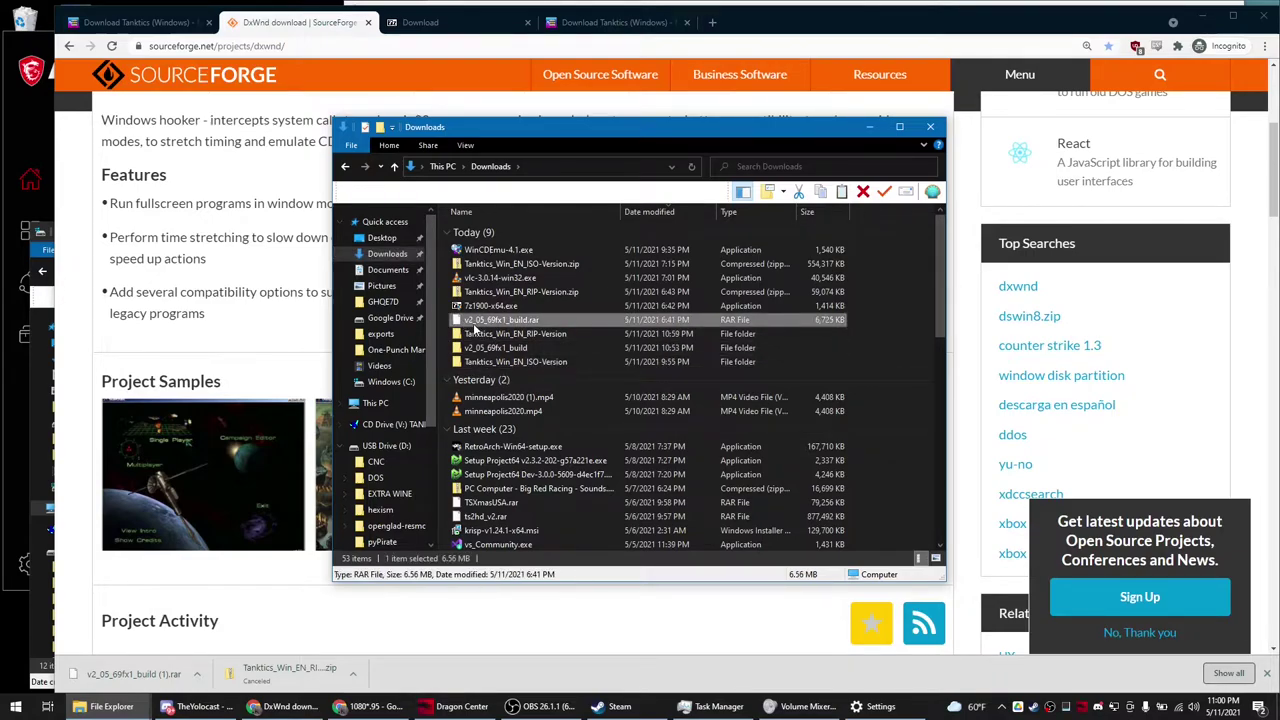
right_click(526, 320)
mouse_move(556, 357)
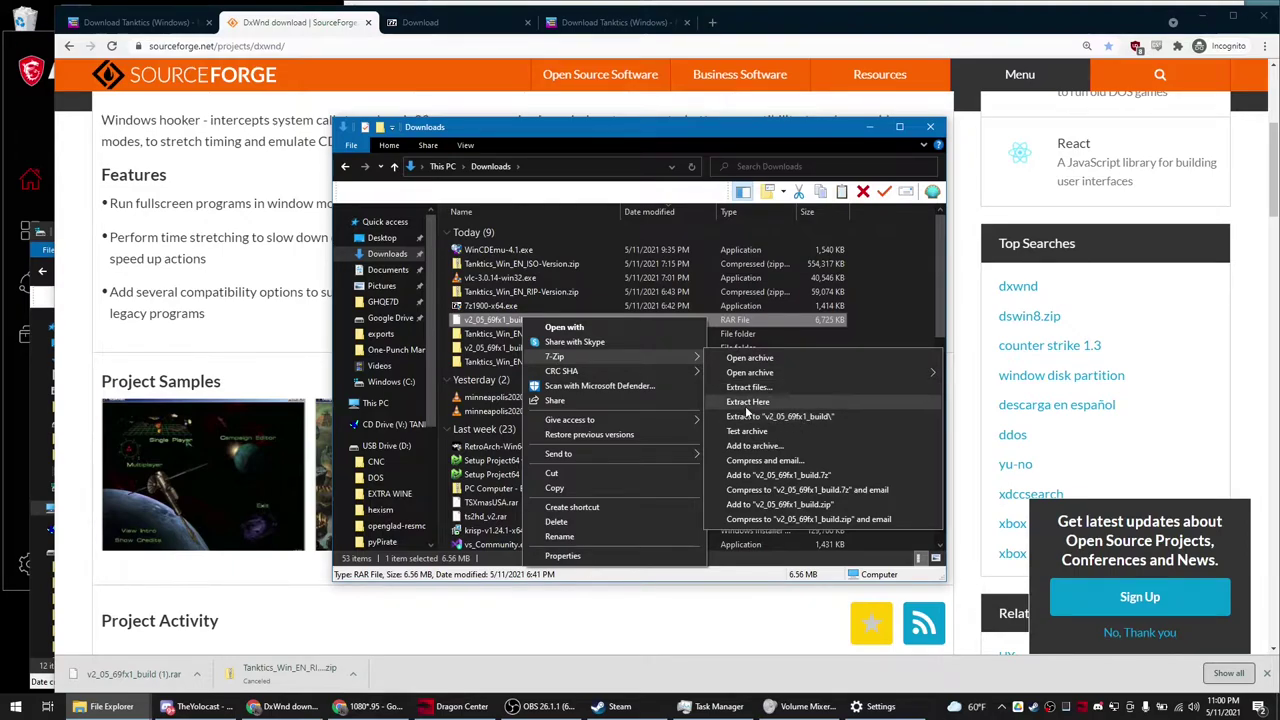
left_click(821, 416)
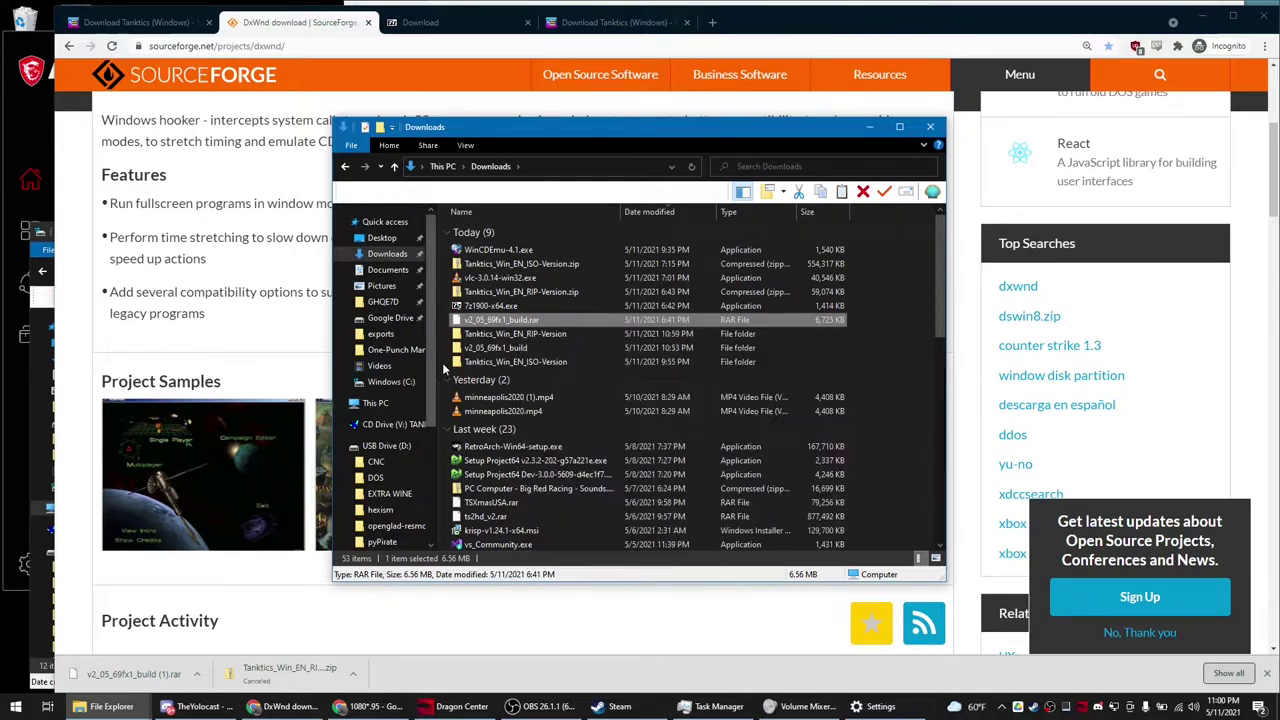
- Launch dxwnd.exe from the build folder and delete its Tanktics entry
double_click(484, 349)
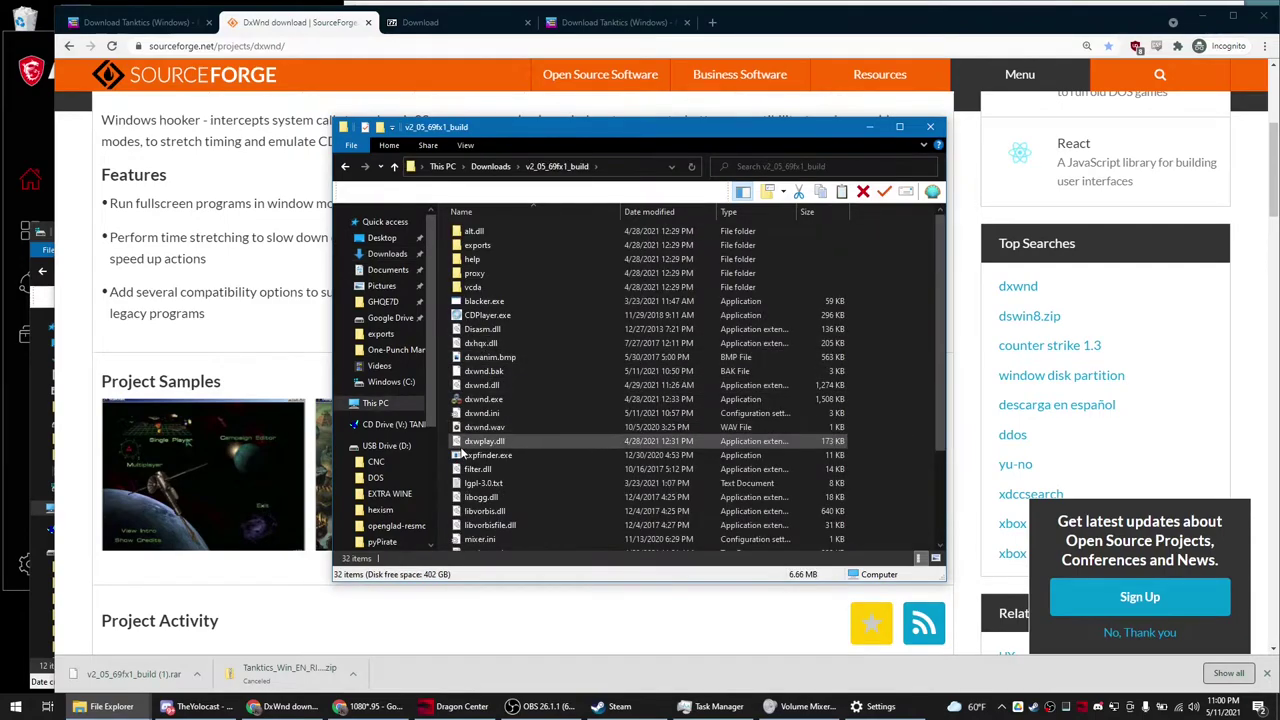
left_click(482, 401)
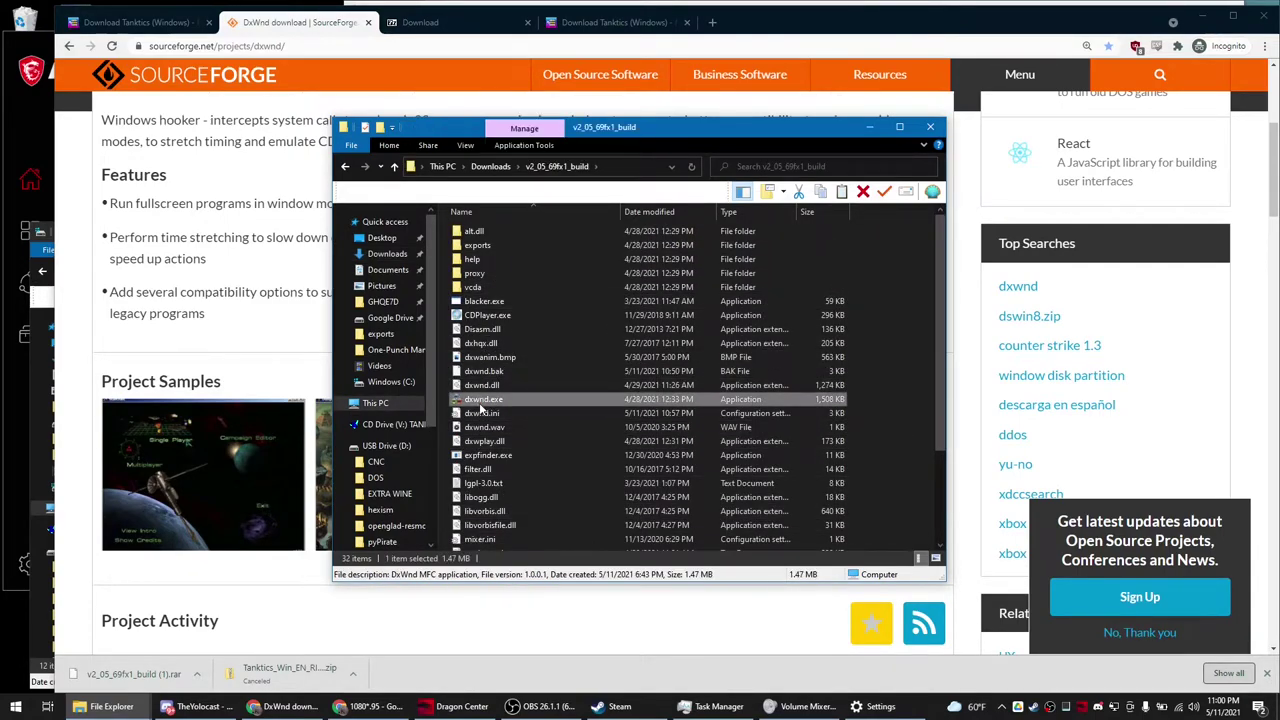
double_click(483, 400)
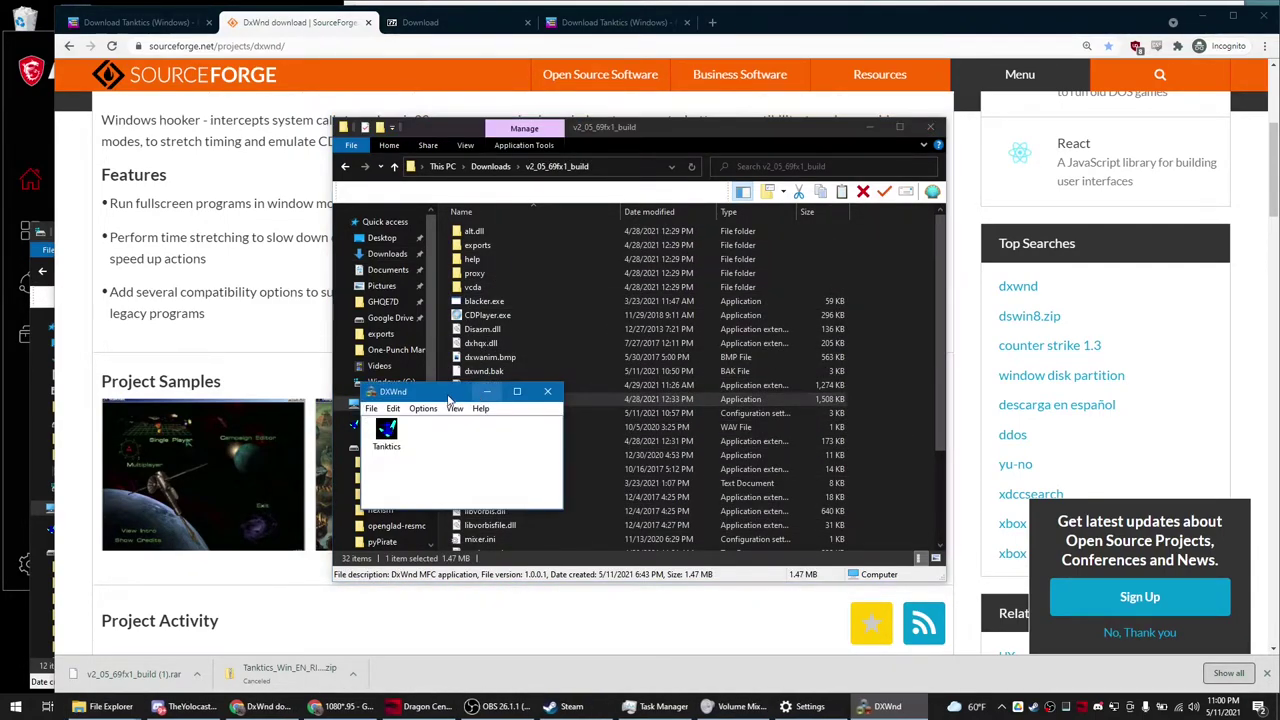
left_click_drag(441, 395, 735, 387)
left_click(677, 425)
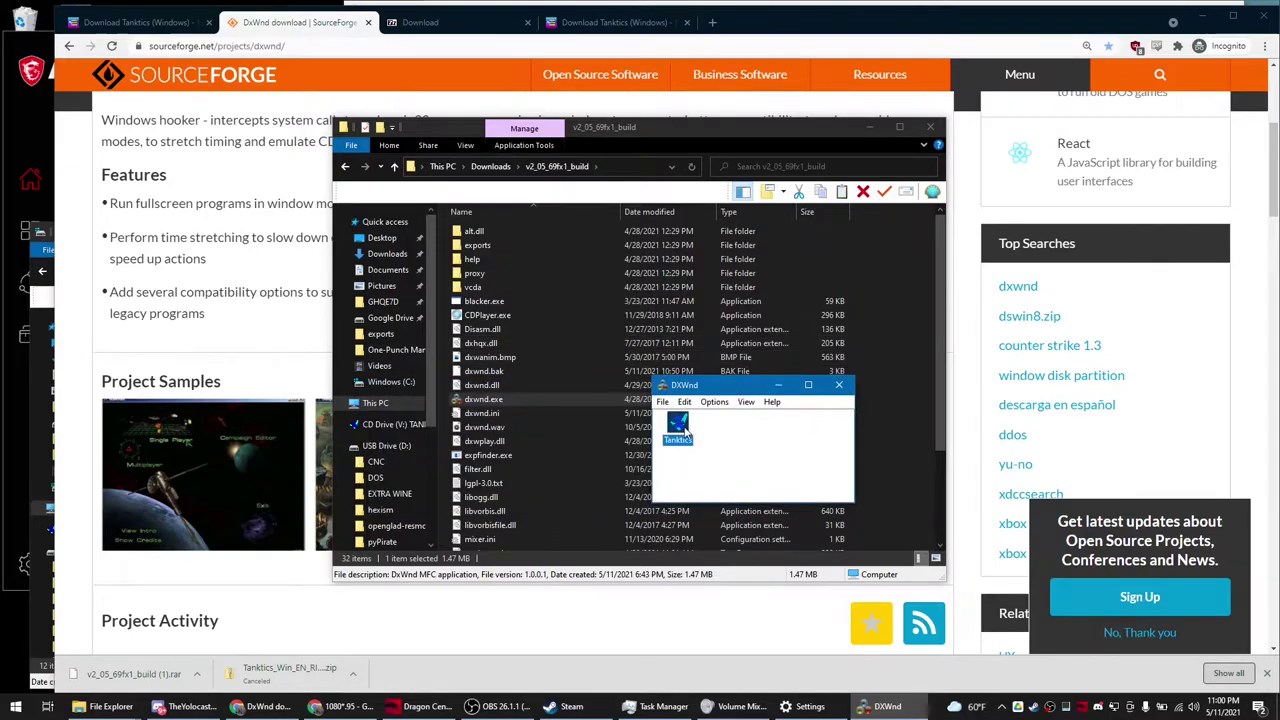
key("Delete")
left_click(615, 381)
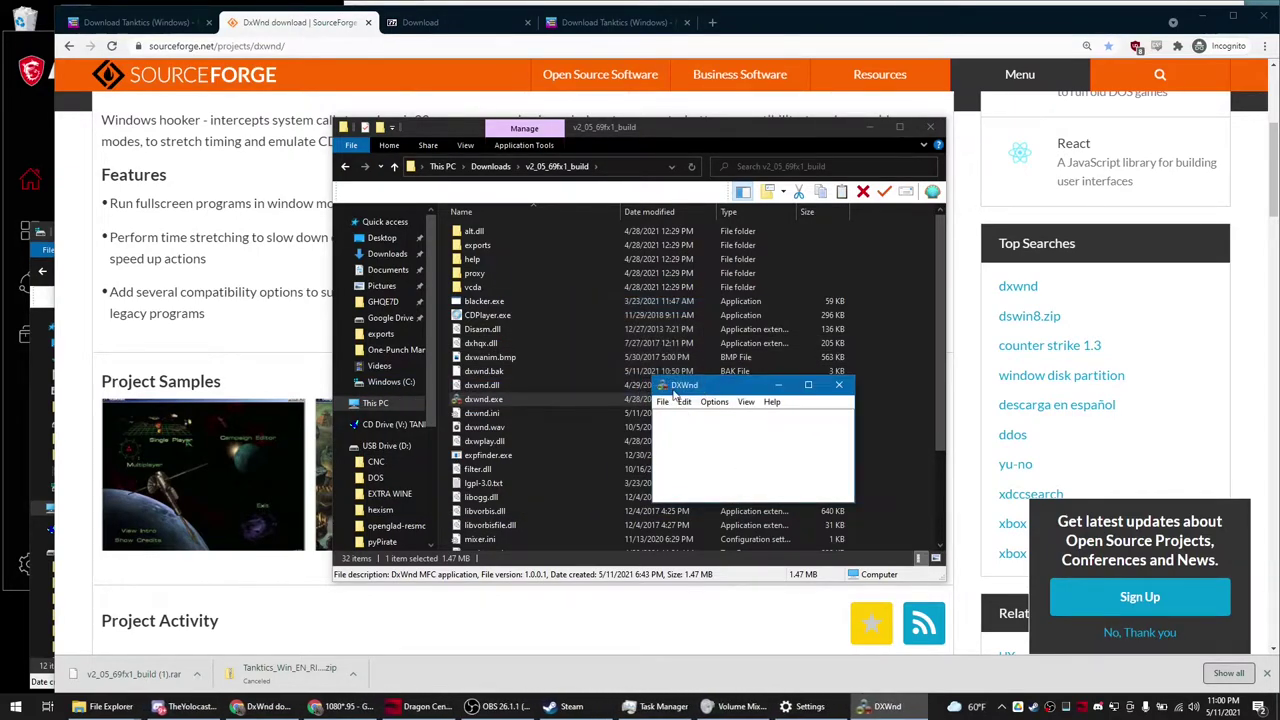
left_click_drag(690, 389, 623, 422)
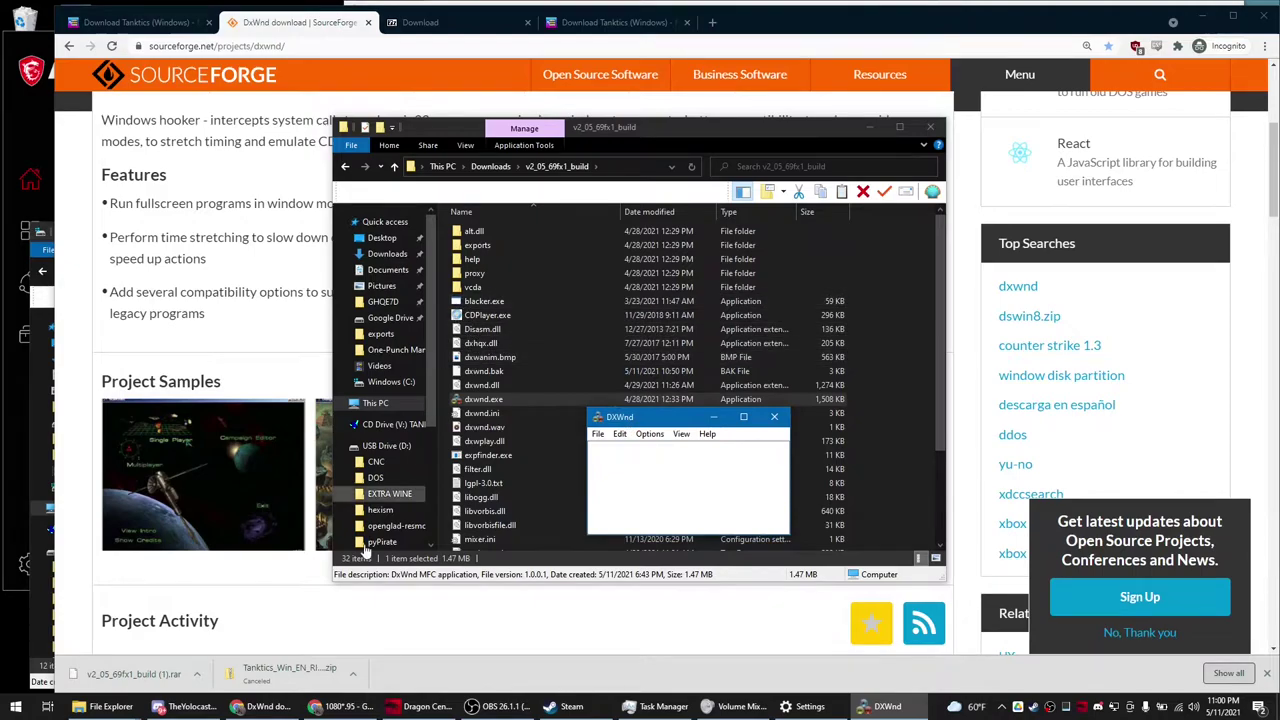
- Quit DxWnd without saving, relaunch it and delete the Tanktics entry again
left_click(114, 706)
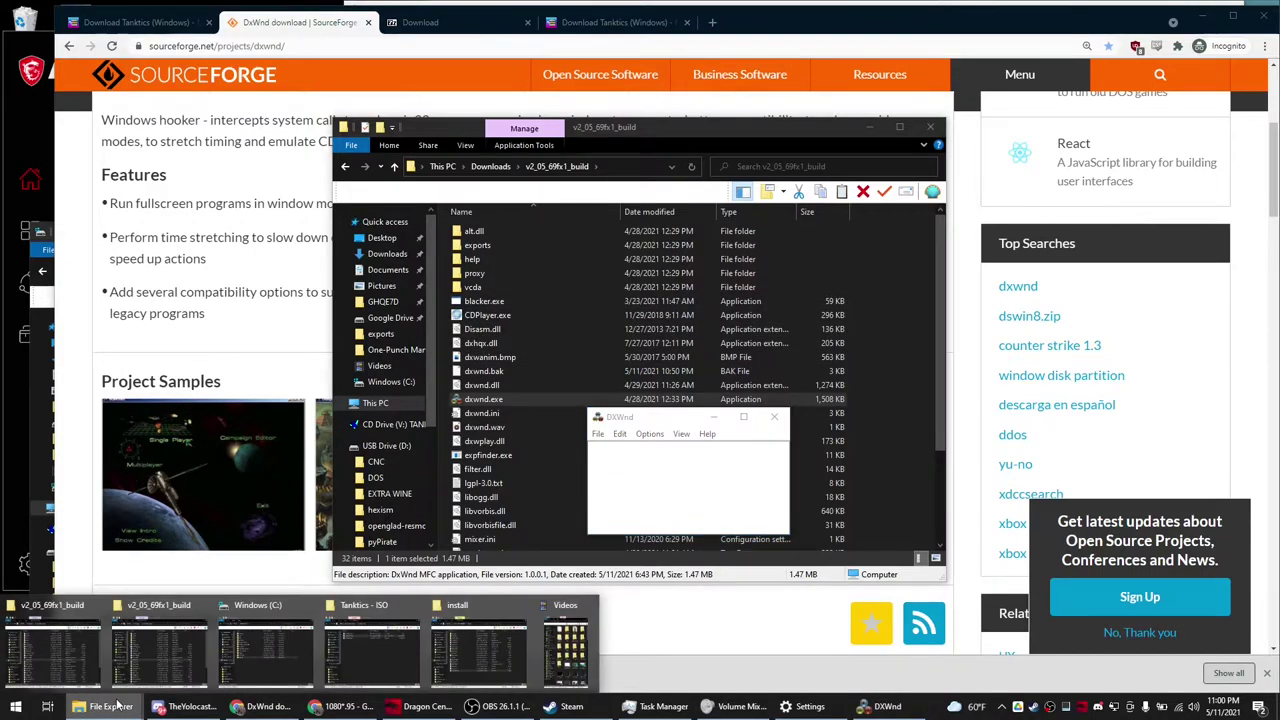
left_click(744, 416)
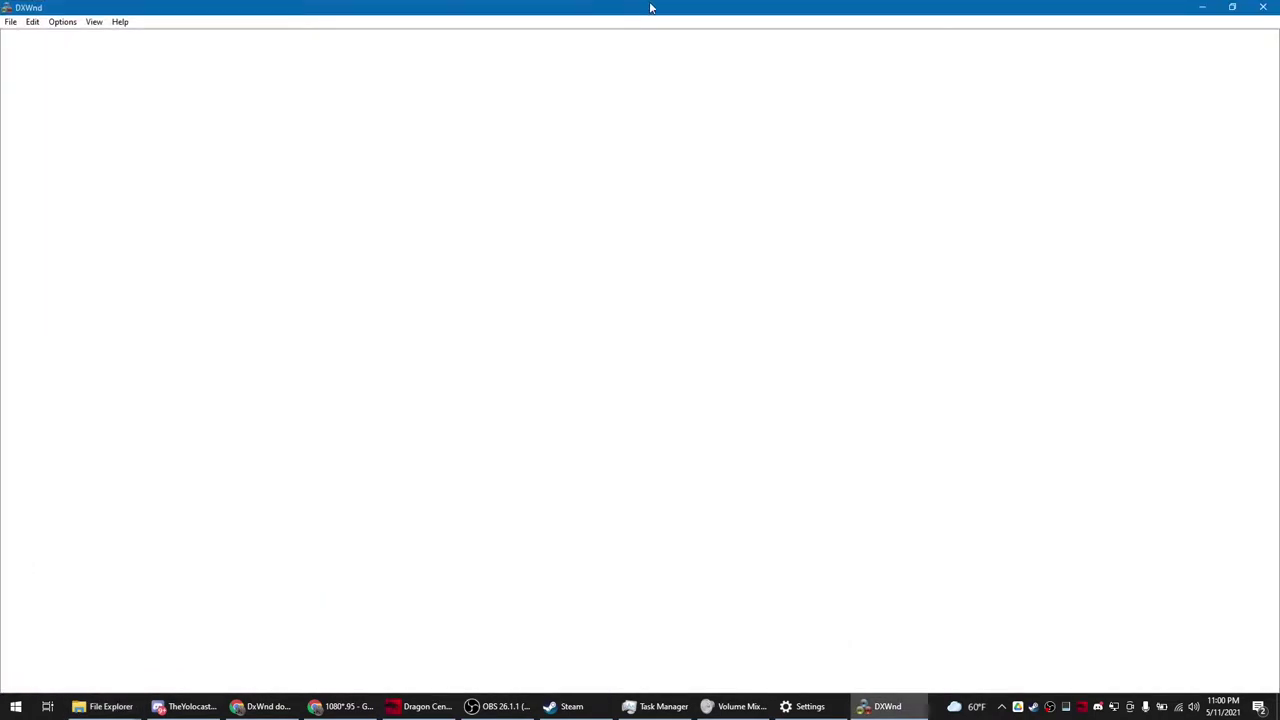
left_click_drag(650, 8, 627, 257)
left_click(724, 265)
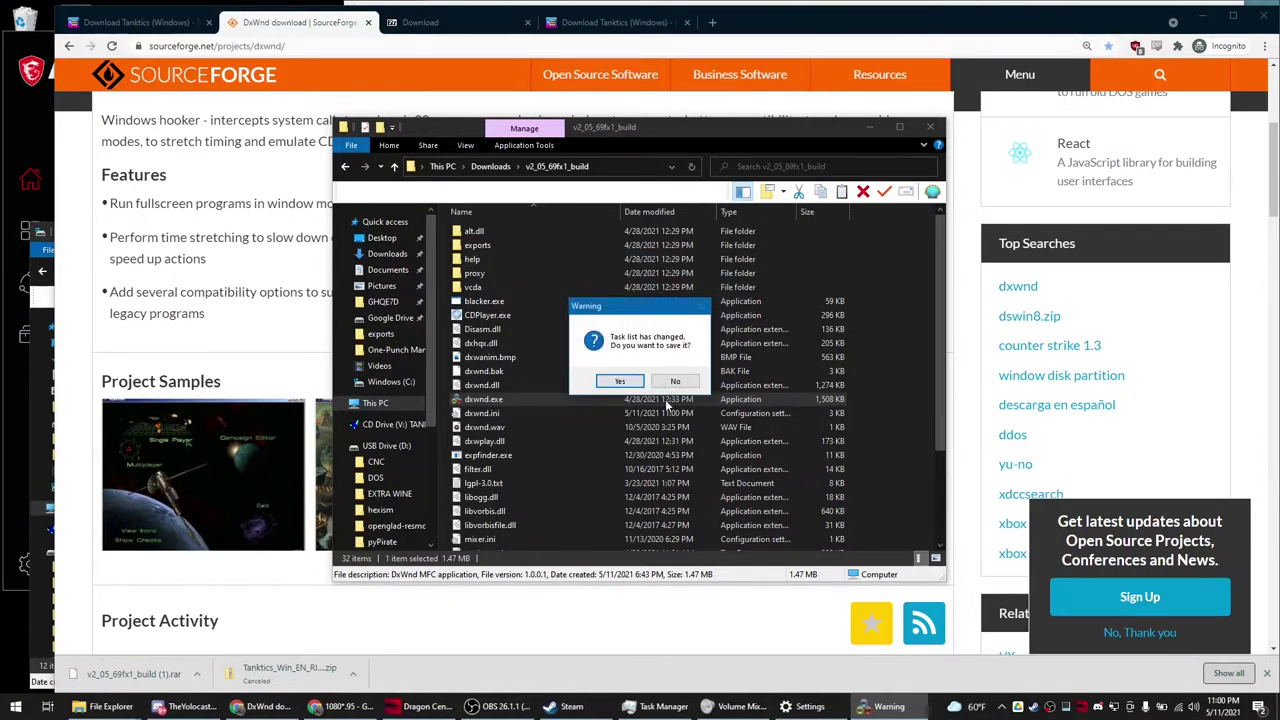
left_click(671, 384)
double_click(484, 399)
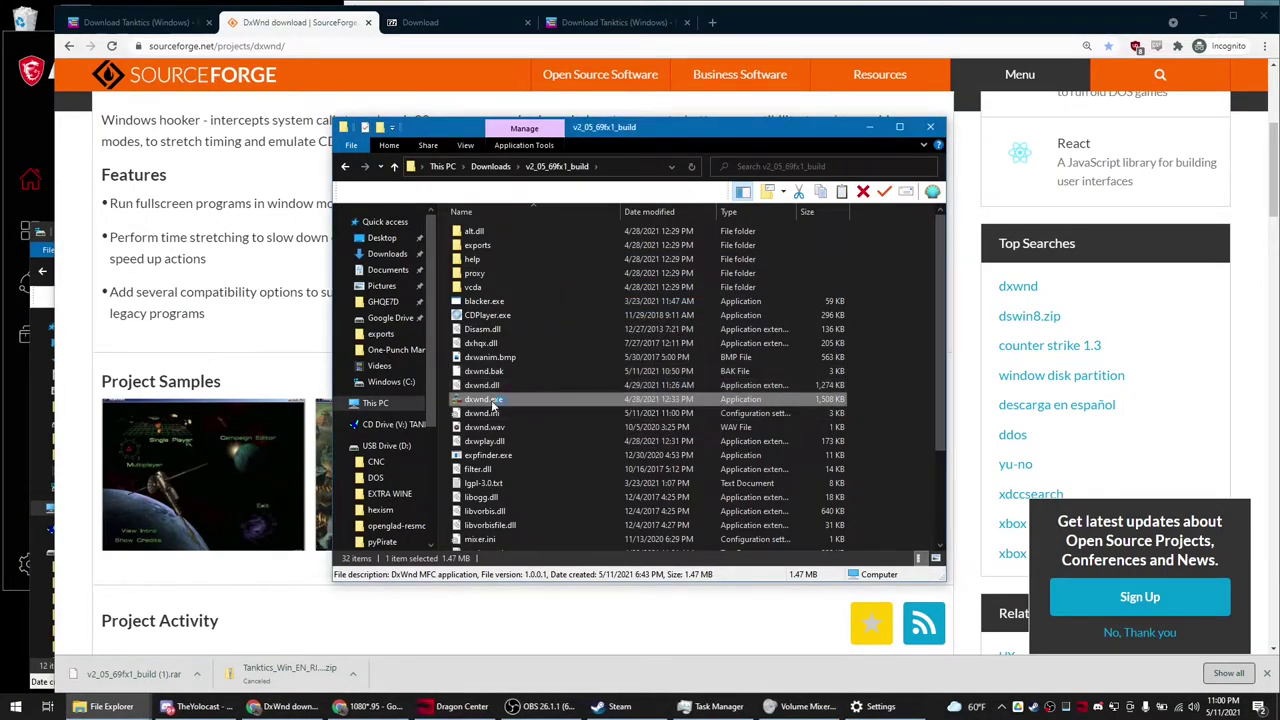
left_click(560, 318)
key("Delete")
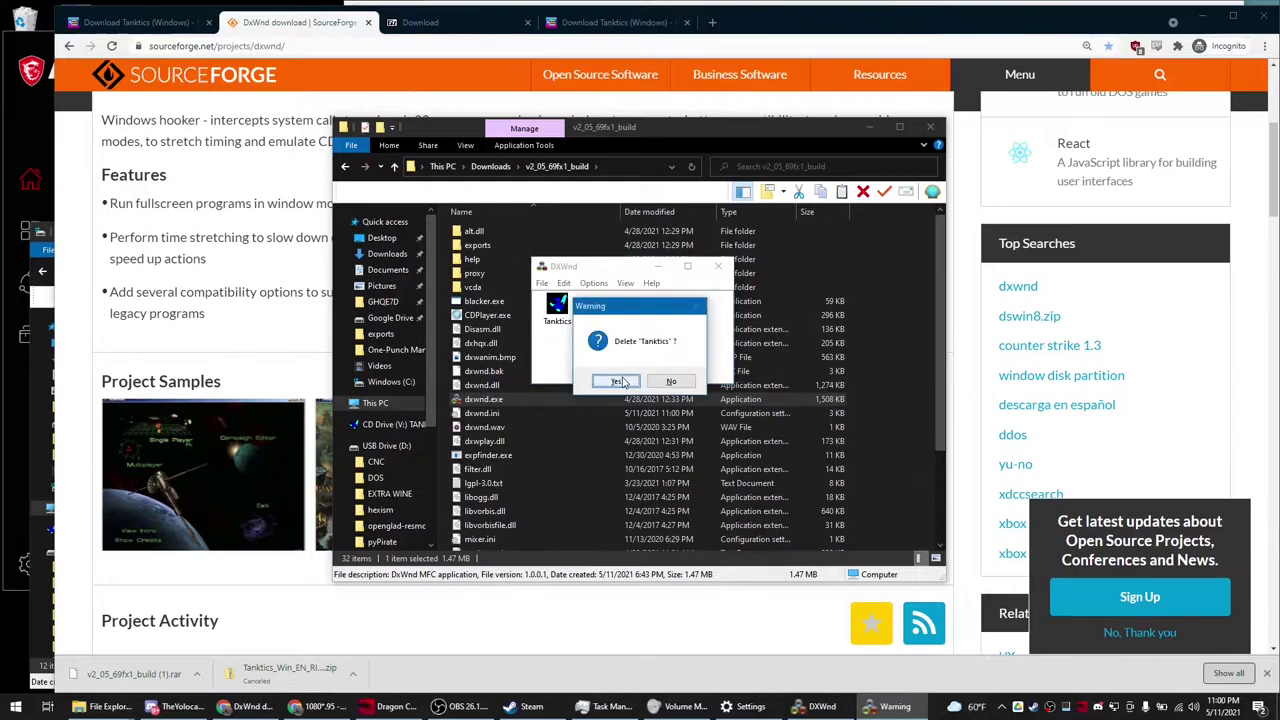
left_click(588, 403)
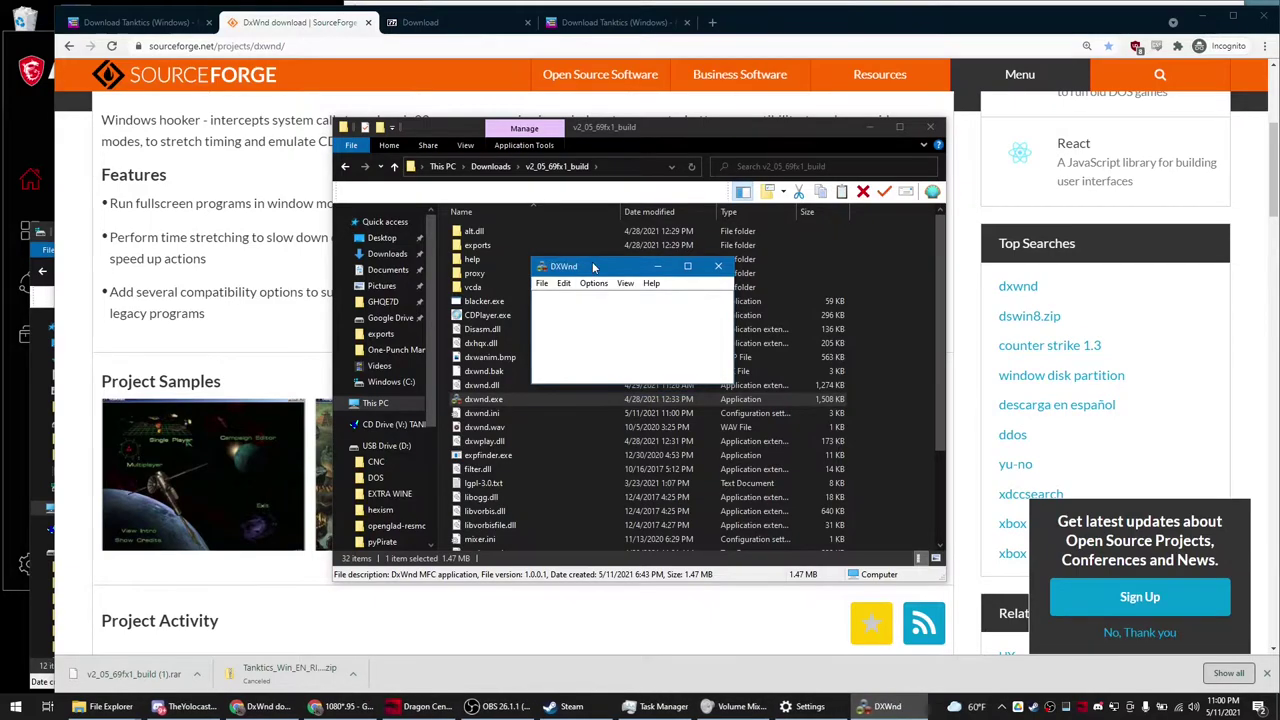
left_click(444, 167)
- Open C:\Games\Tanktics in Explorer and place it beside the DxWnd window
double_click(495, 410)
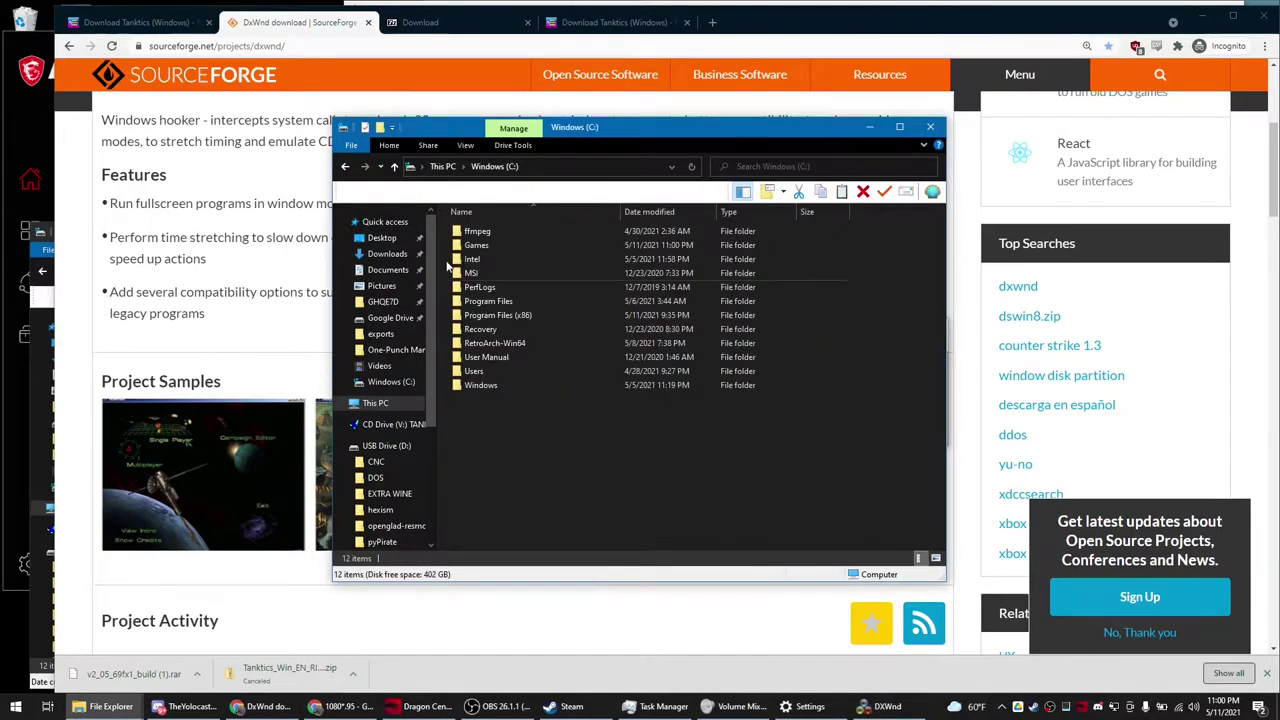
double_click(470, 245)
double_click(474, 231)
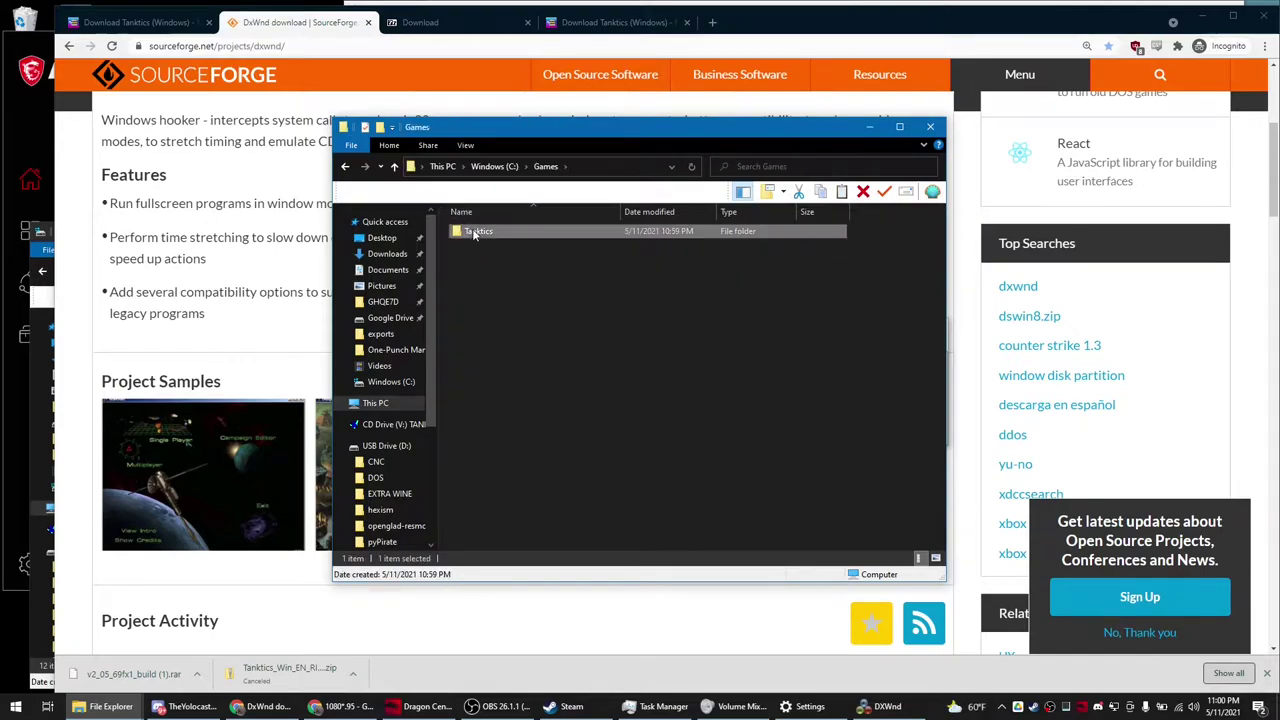
left_click_drag(553, 120, 267, 120)
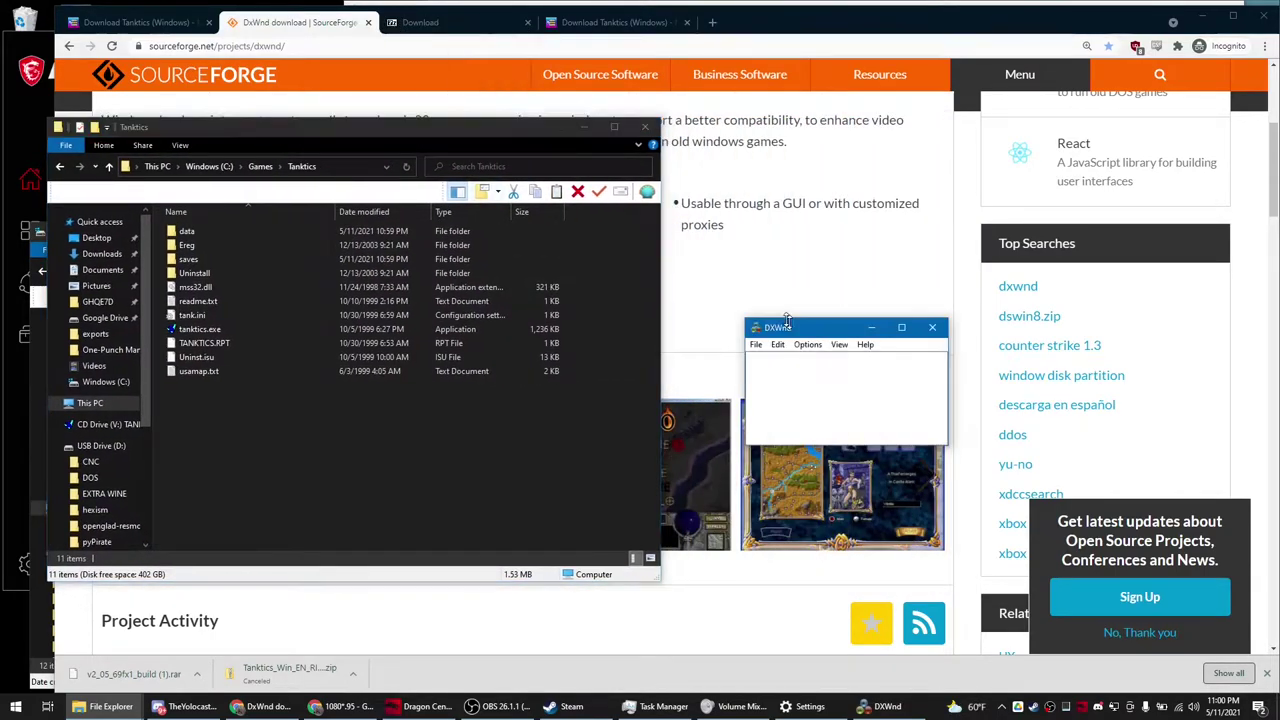
left_click_drag(790, 216, 614, 182)
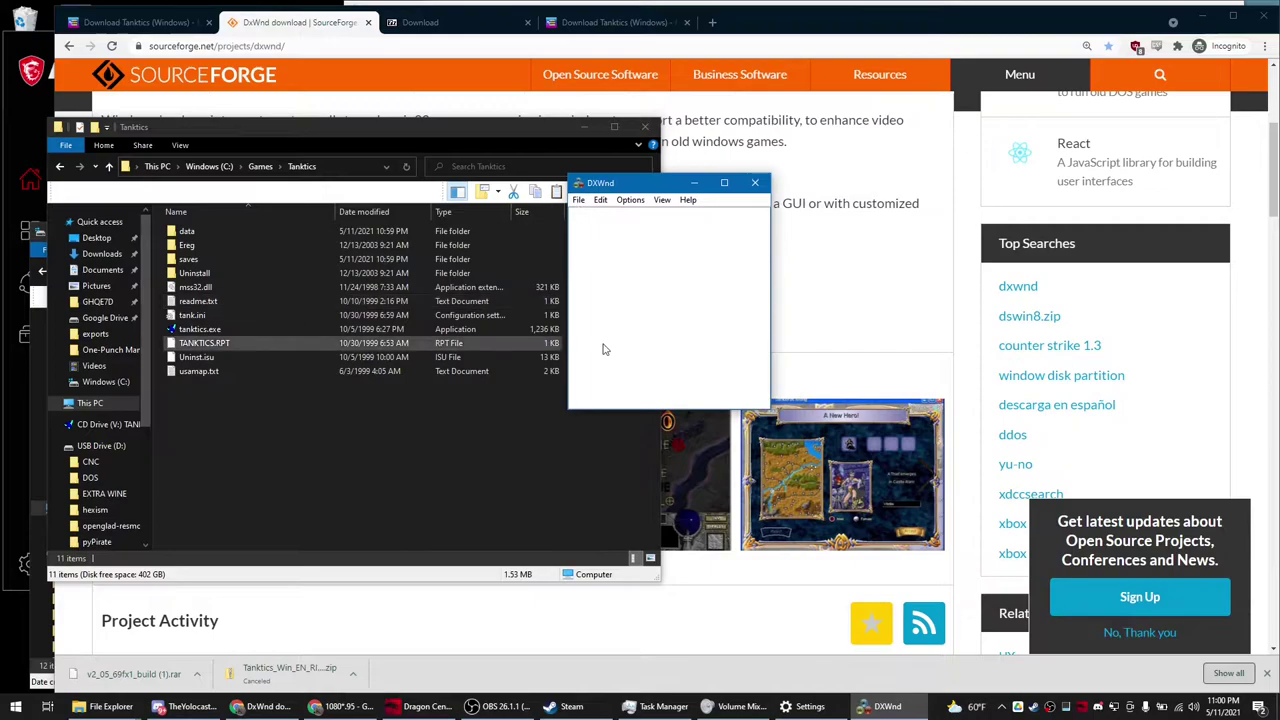
- Drag tanktics.exe into DxWnd to create a new Tanktics entry
left_click(187, 333)
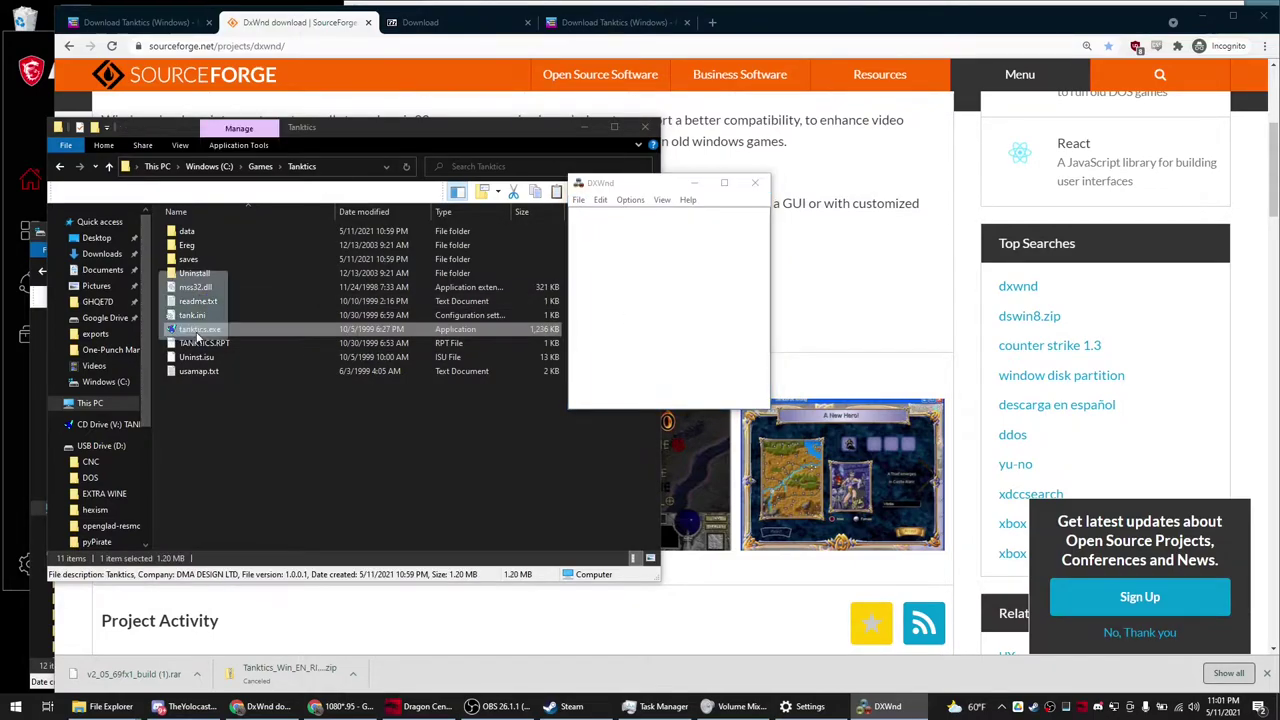
left_click_drag(197, 335, 636, 236)
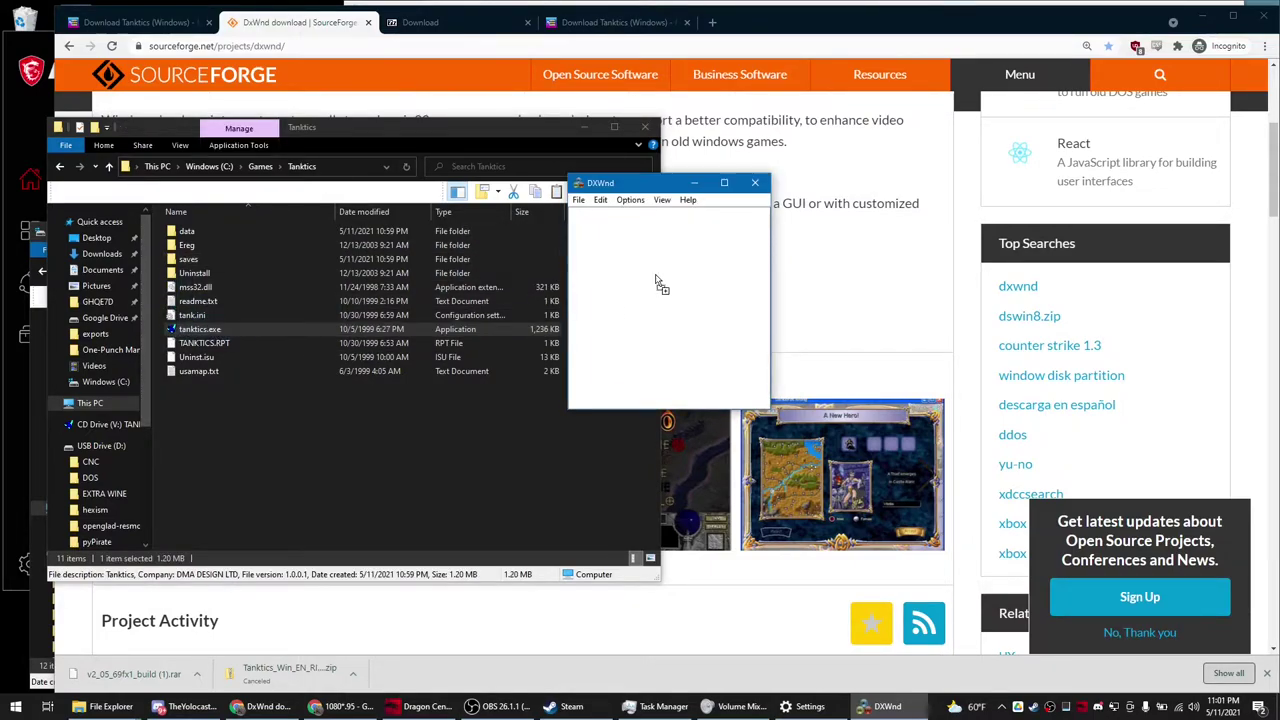
left_click_drag(656, 282, 656, 283)
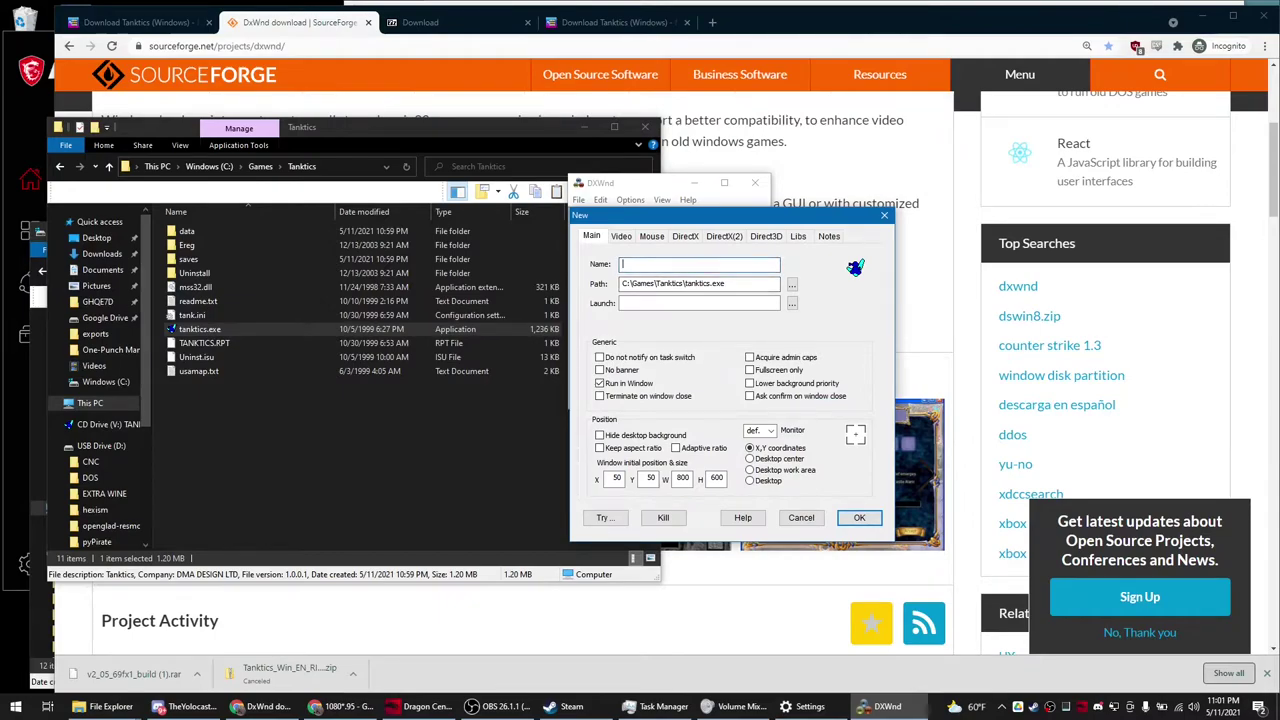
type("tanktisdf")
left_click_drag(736, 284, 522, 282)
left_click(717, 304)
- Review the Video, Mouse, DirectX, Direct3D and Libs settings, then discard the entry
left_click(624, 236)
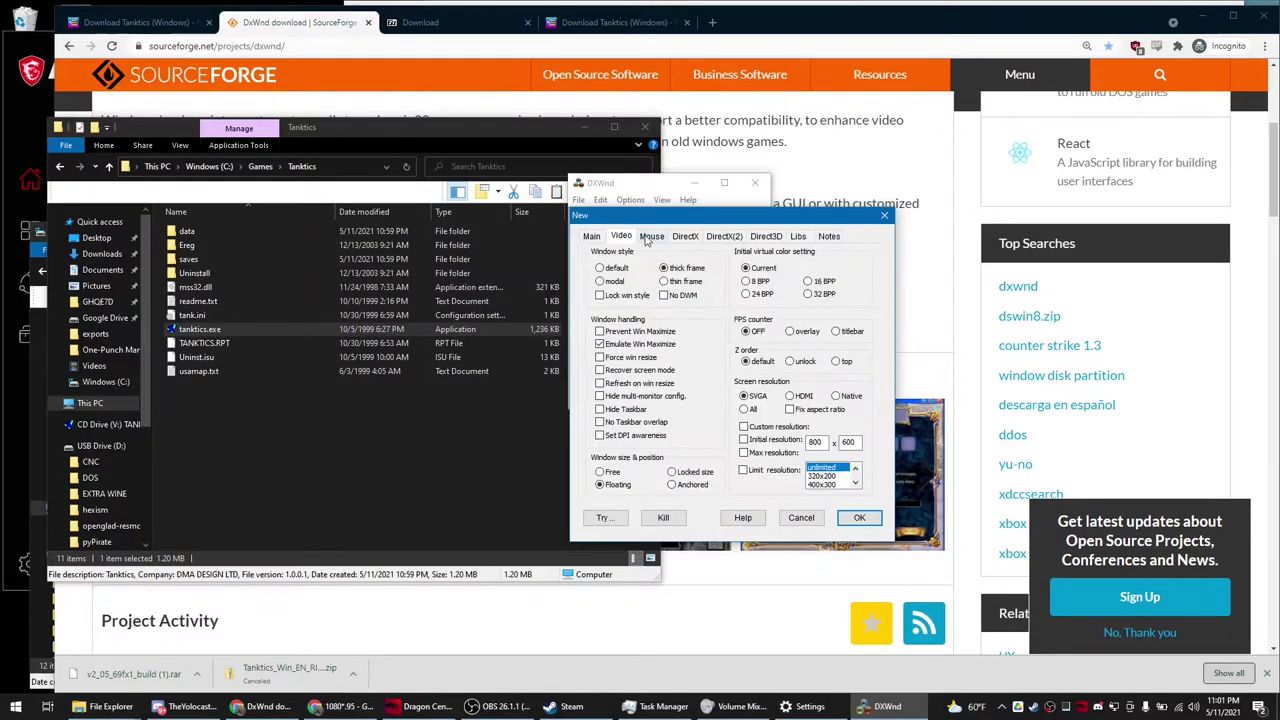
left_click(650, 237)
left_click(682, 237)
left_click(723, 237)
left_click(767, 237)
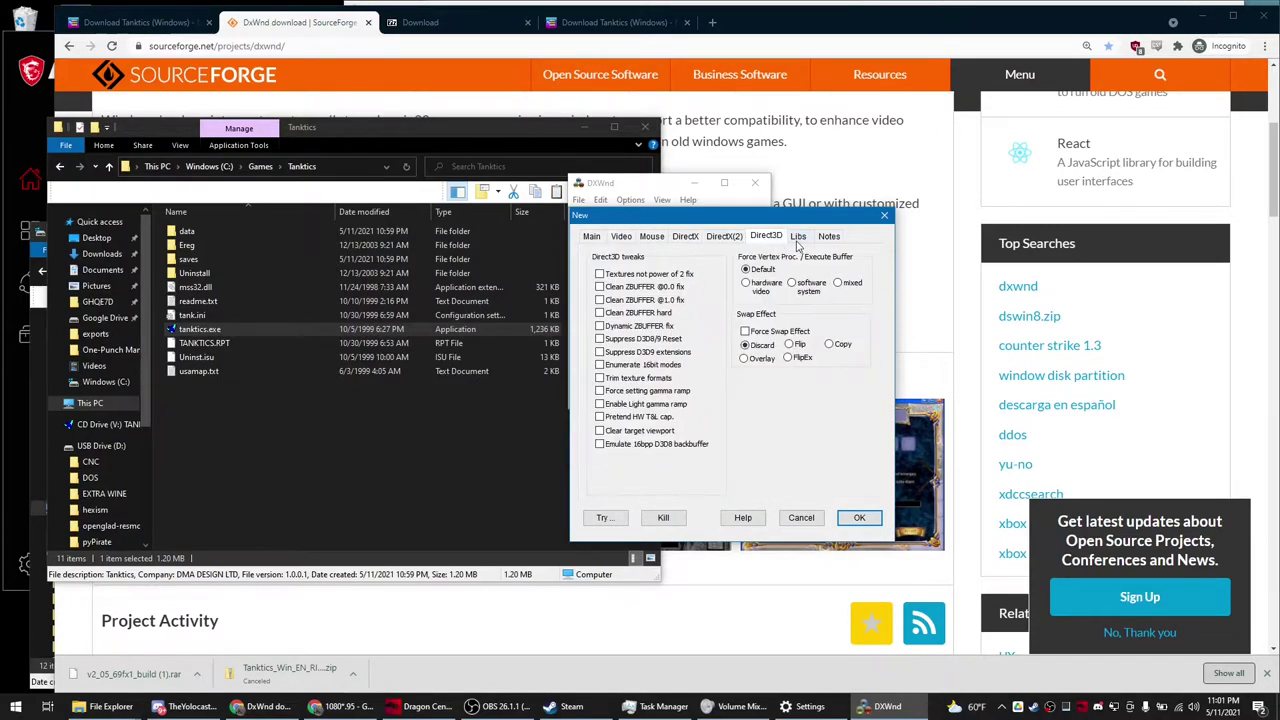
left_click(798, 237)
left_click(767, 237)
left_click(736, 237)
left_click(671, 237)
left_click(694, 237)
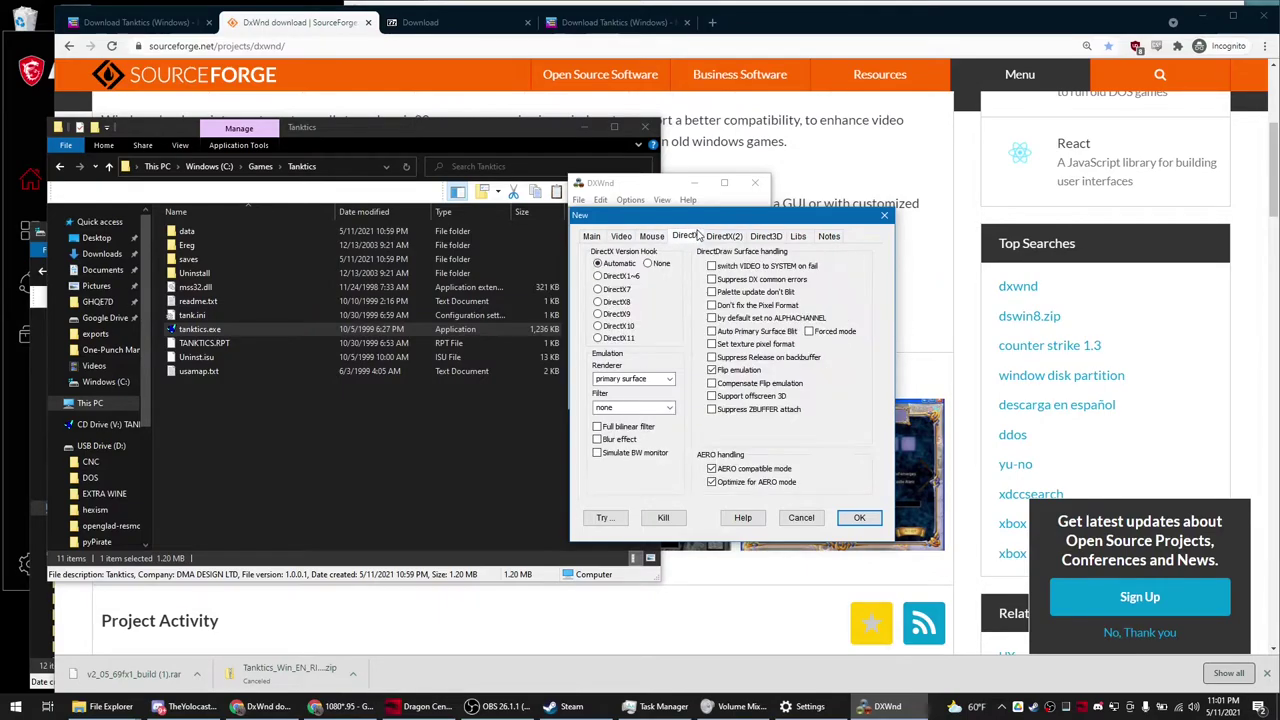
left_click(723, 237)
left_click(767, 237)
left_click(798, 237)
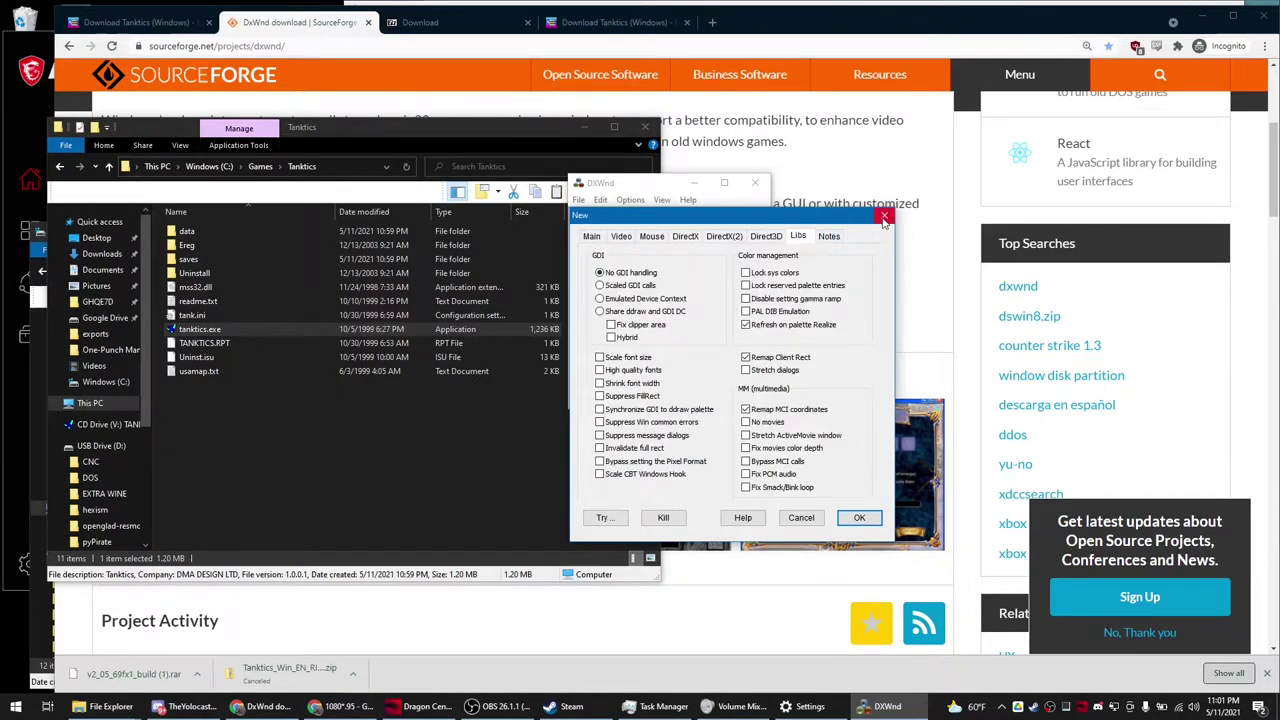
left_click(884, 217)
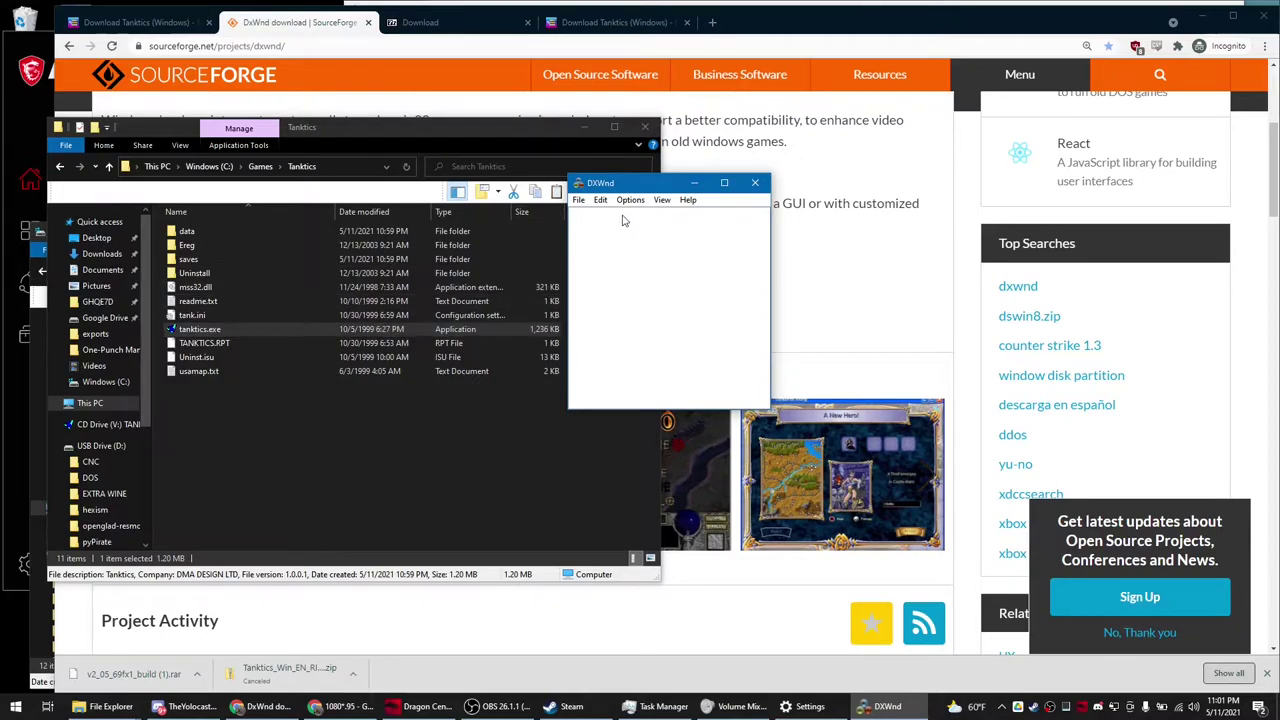
- Begin importing a task configuration and browse to Downloads\v2_05_69fx1_build\exports
left_click(578, 200)
left_click(590, 242)
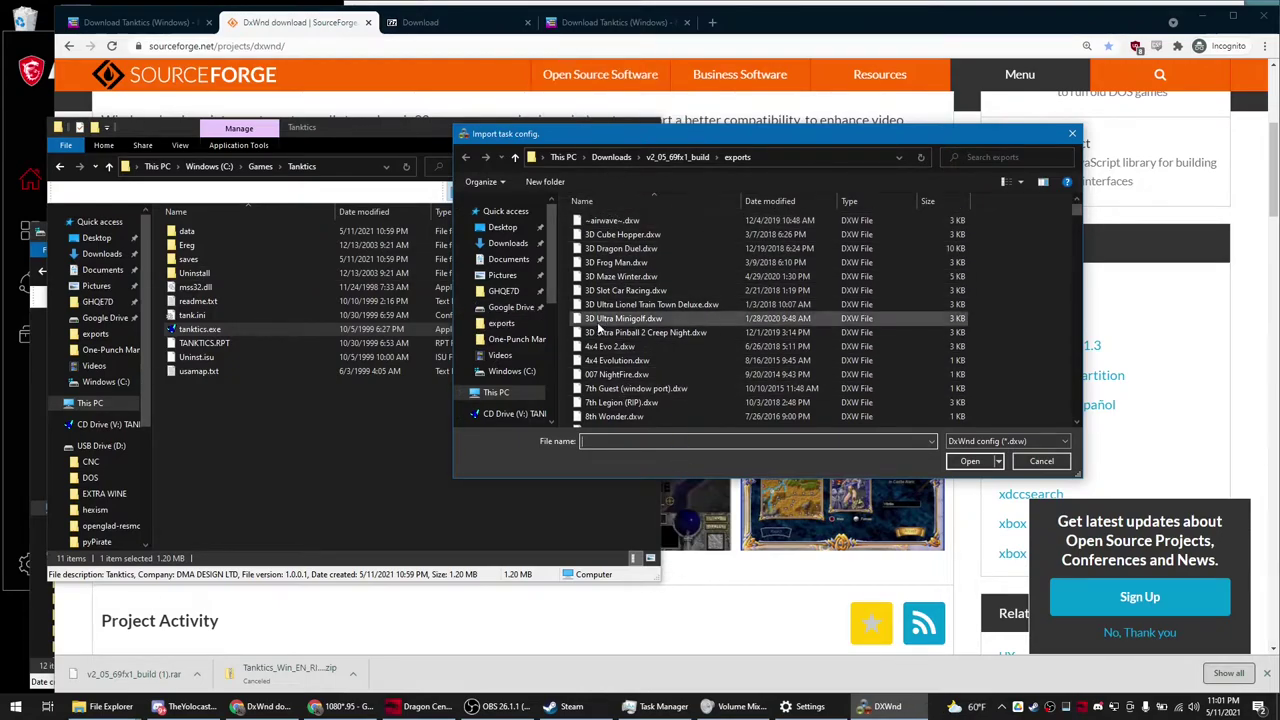
left_click(611, 157)
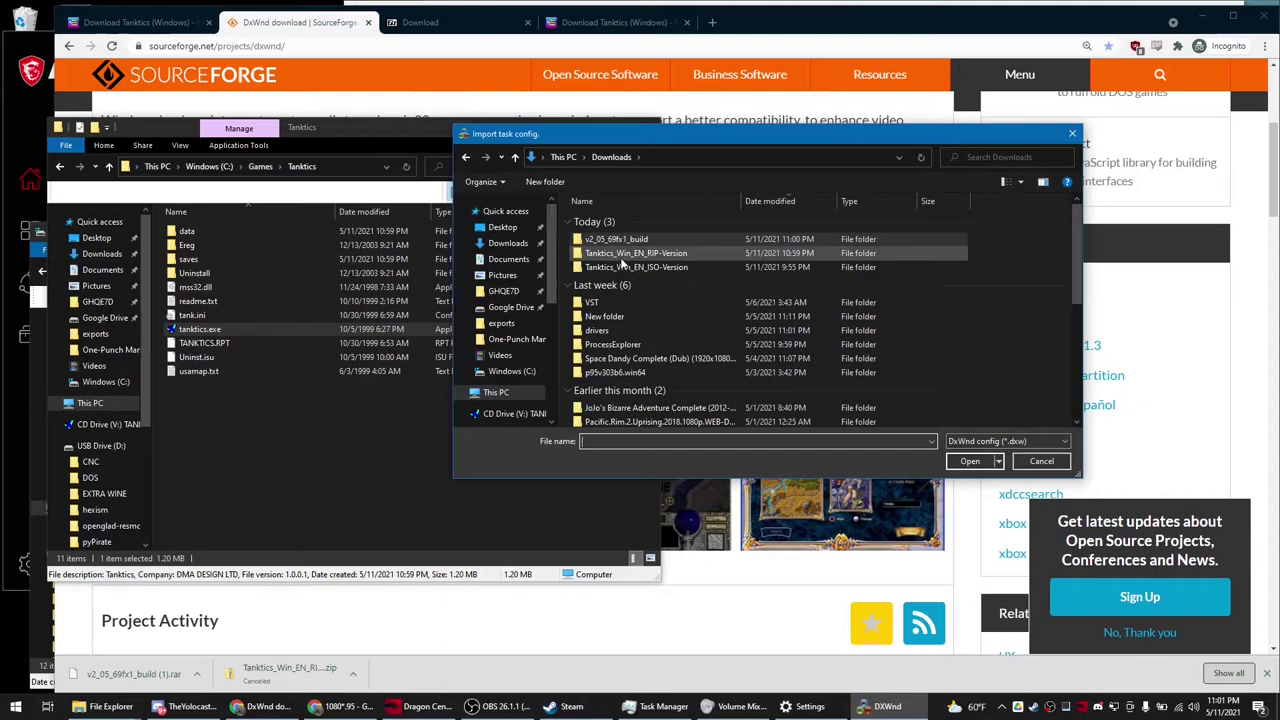
left_click(580, 241)
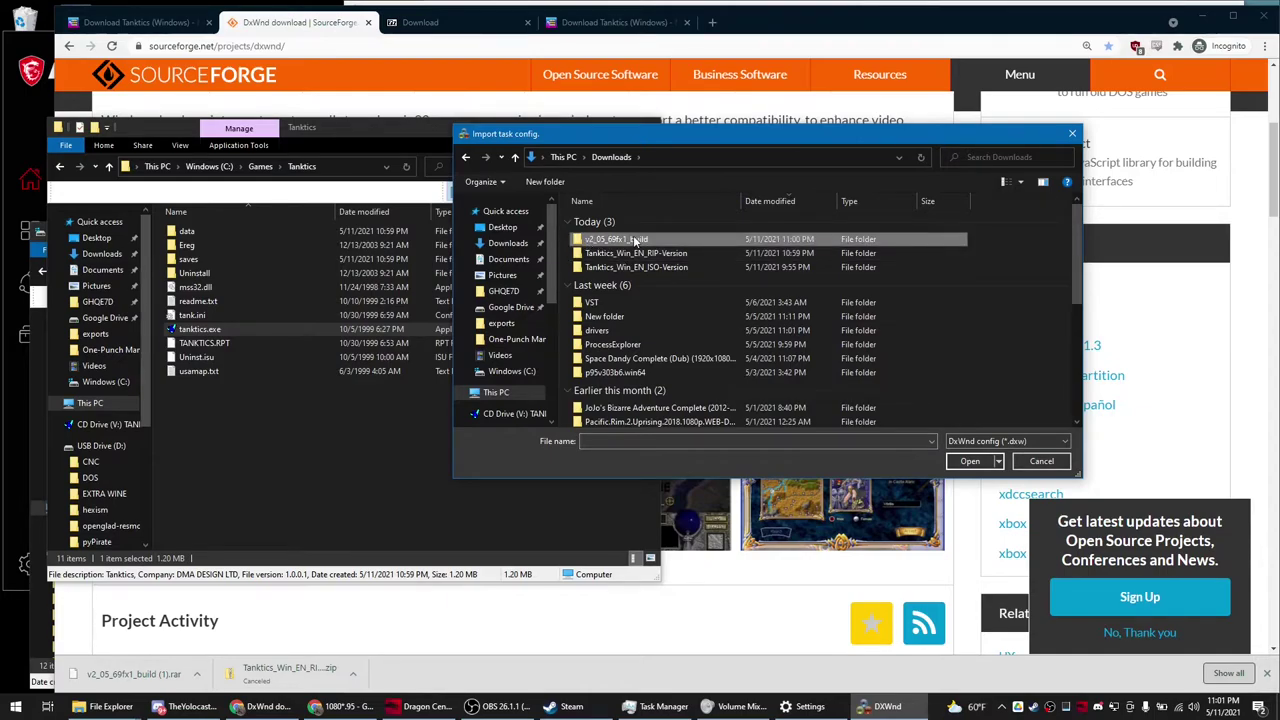
double_click(610, 242)
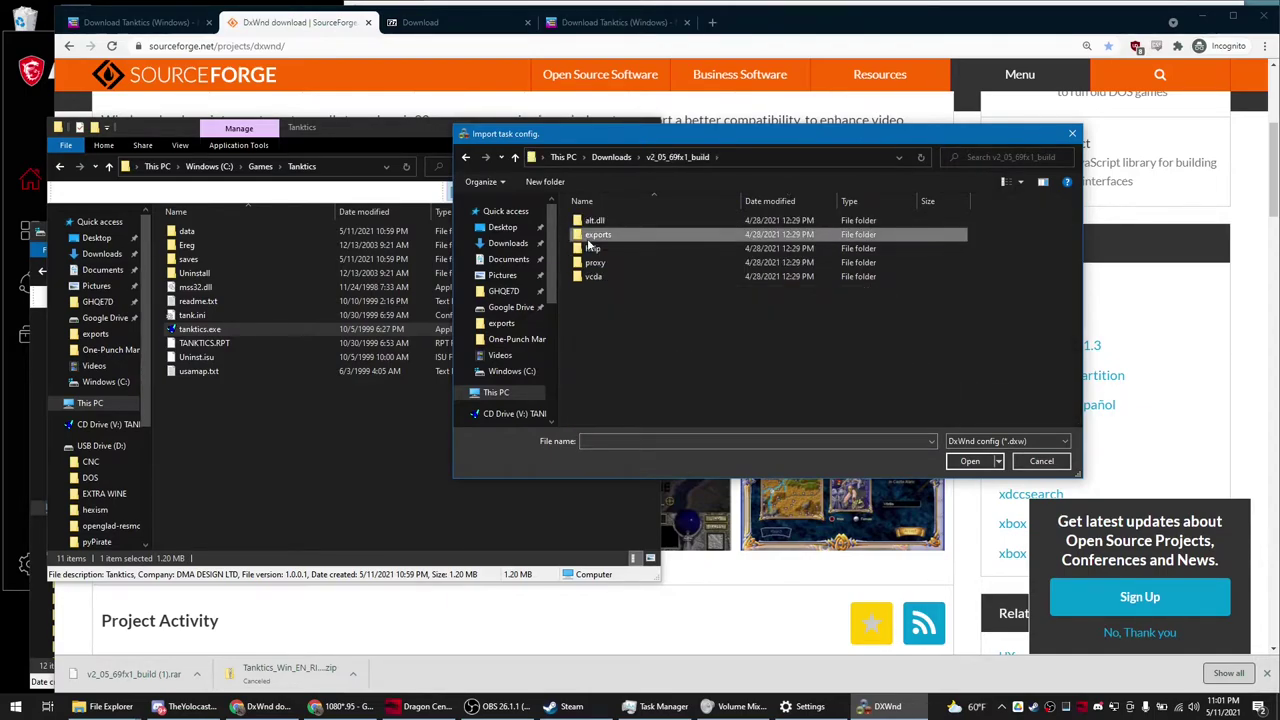
double_click(592, 236)
- Locate Tanktics.dxw in the exports folder and import it
scroll(650, 290, "down", 3)
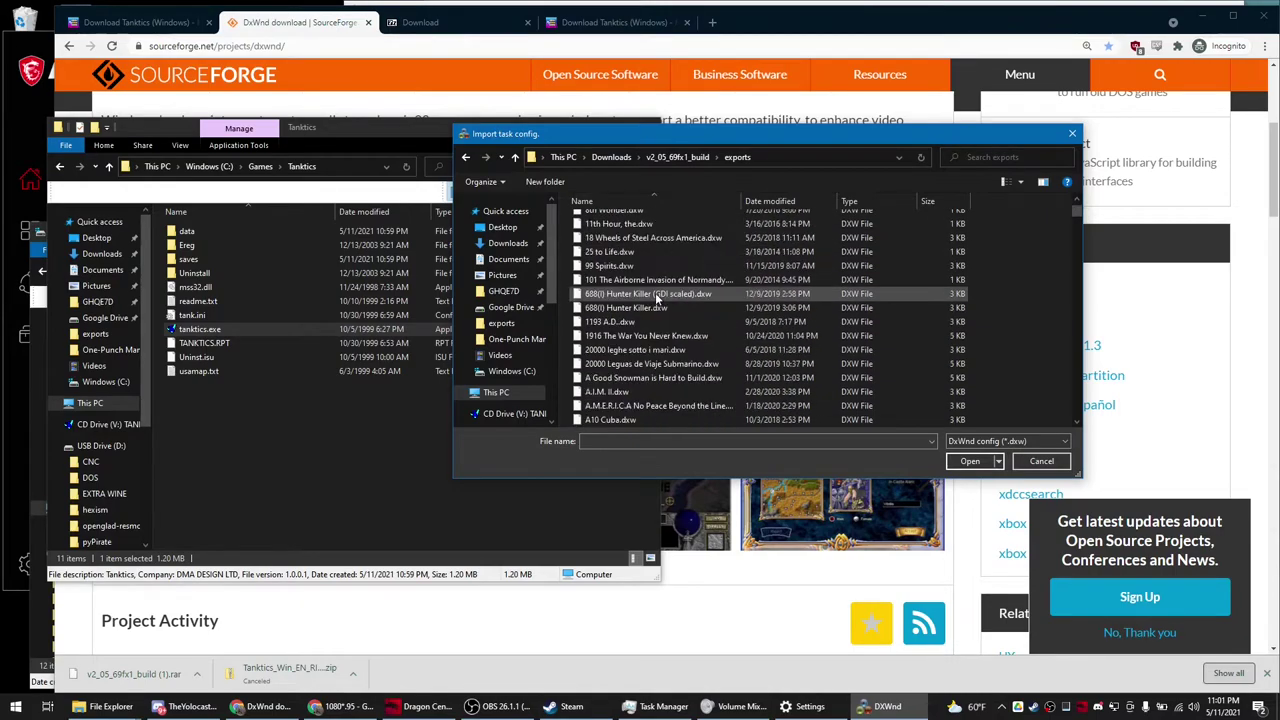
scroll(655, 300, "down", 10)
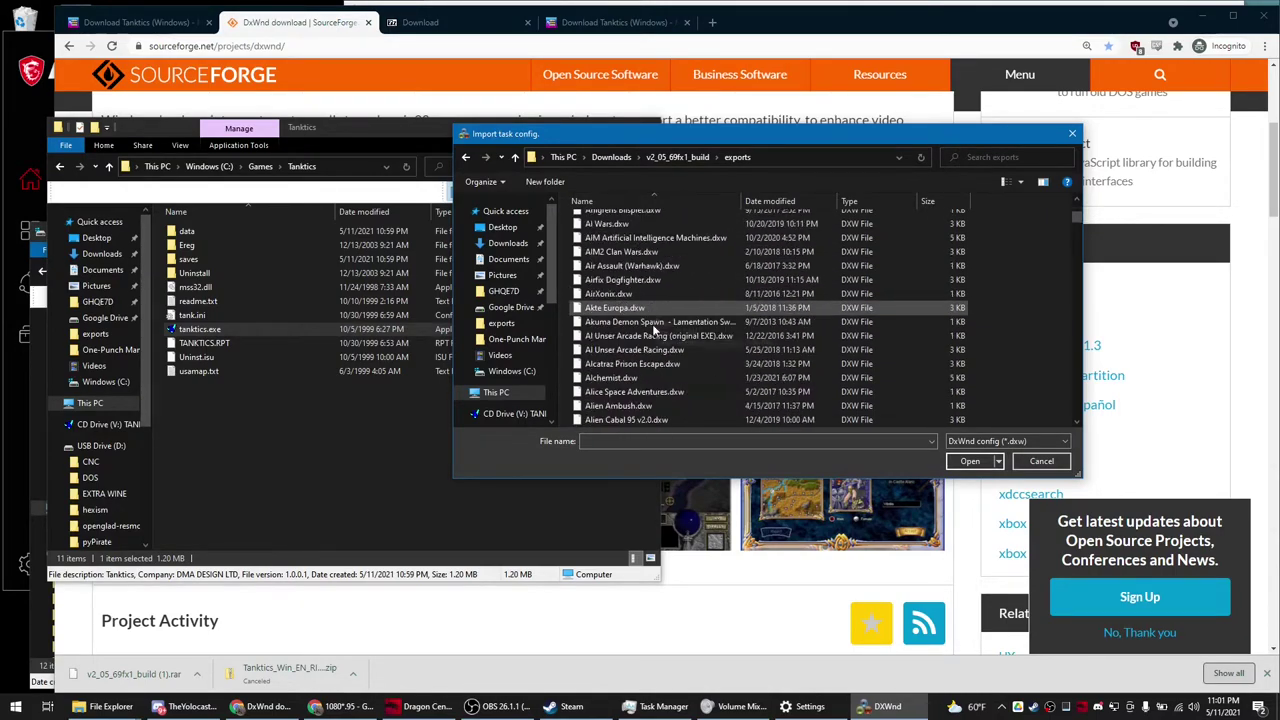
scroll(650, 340, "down", 6)
left_click(648, 338)
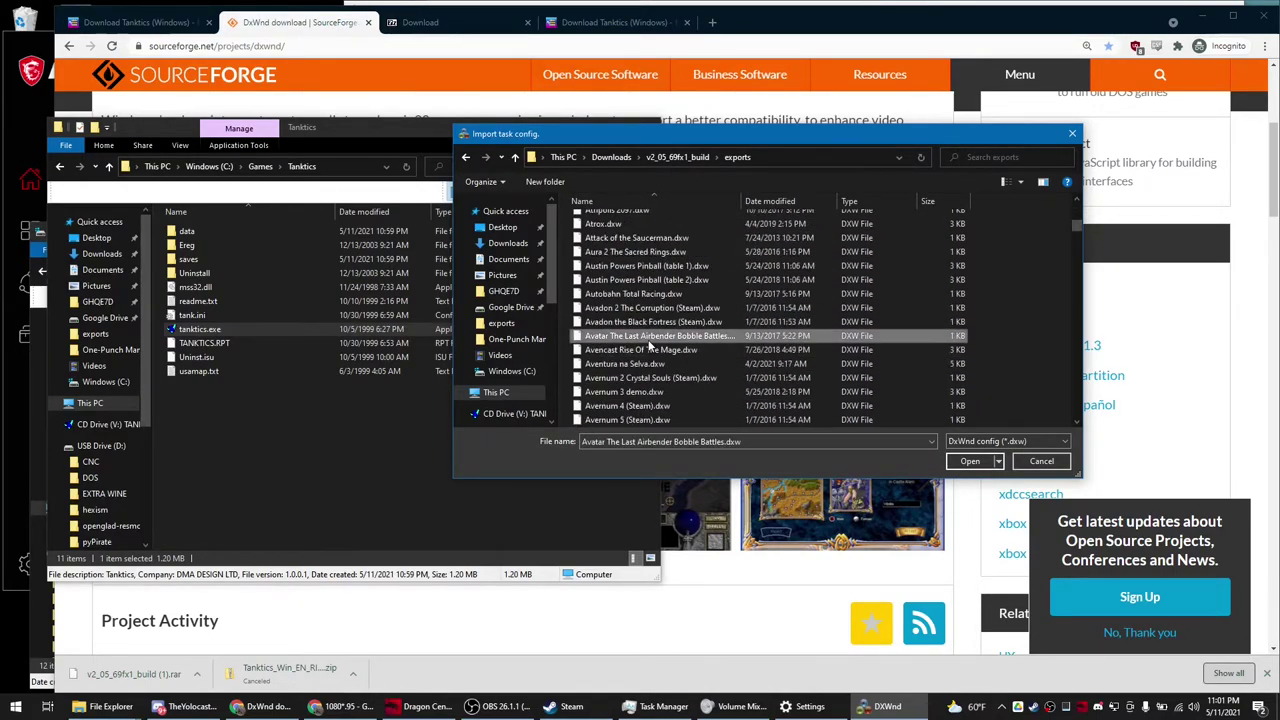
scroll(660, 340, "down", 5)
left_click(650, 308)
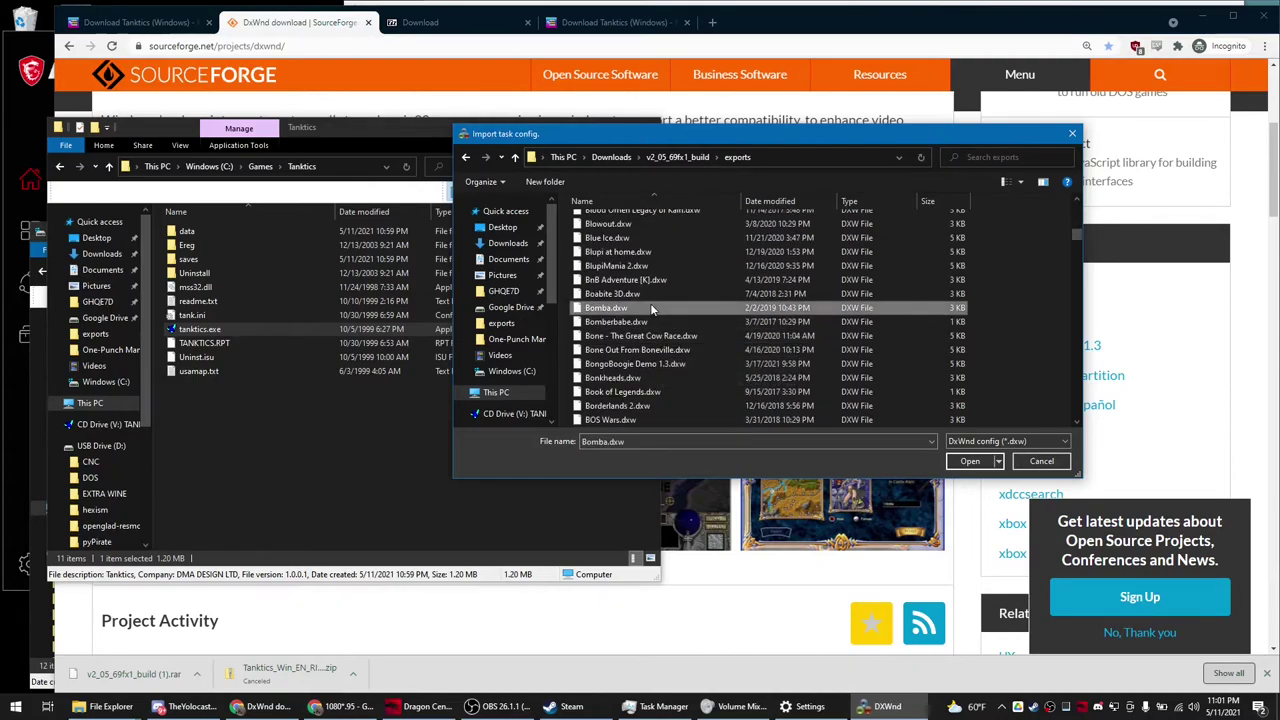
key("t")
scroll(690, 250, "down", 1)
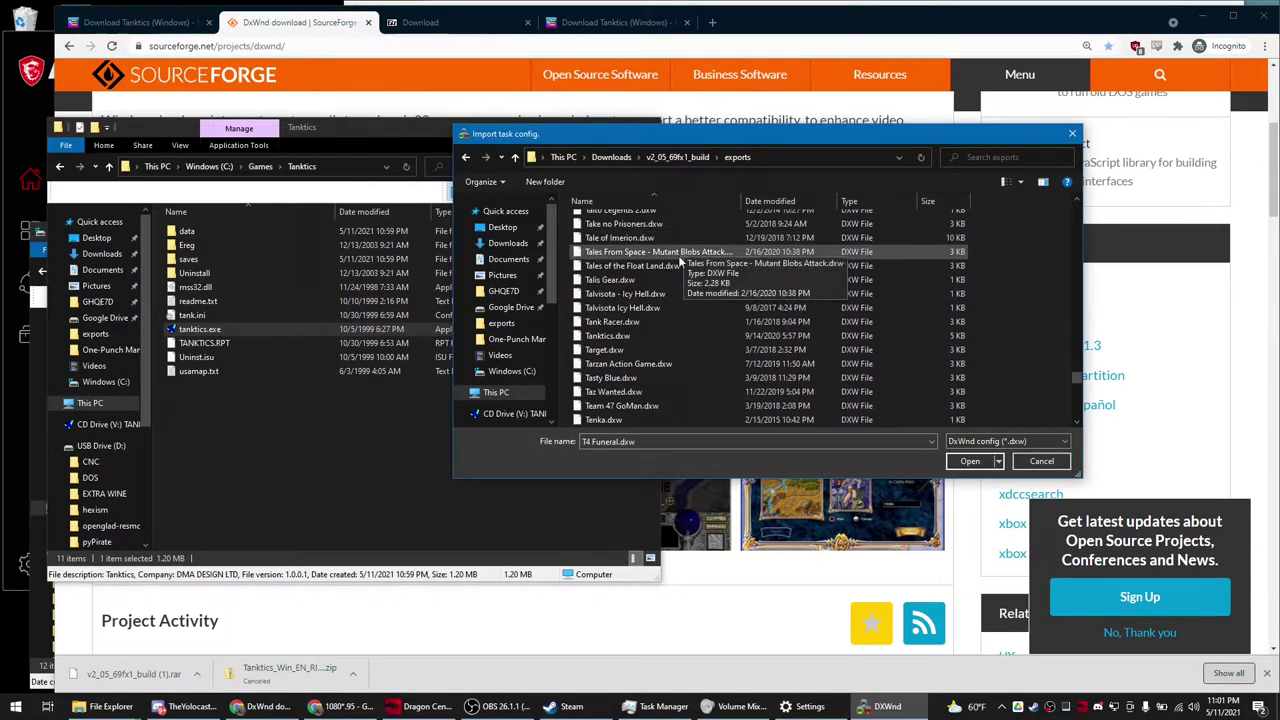
left_click(606, 338)
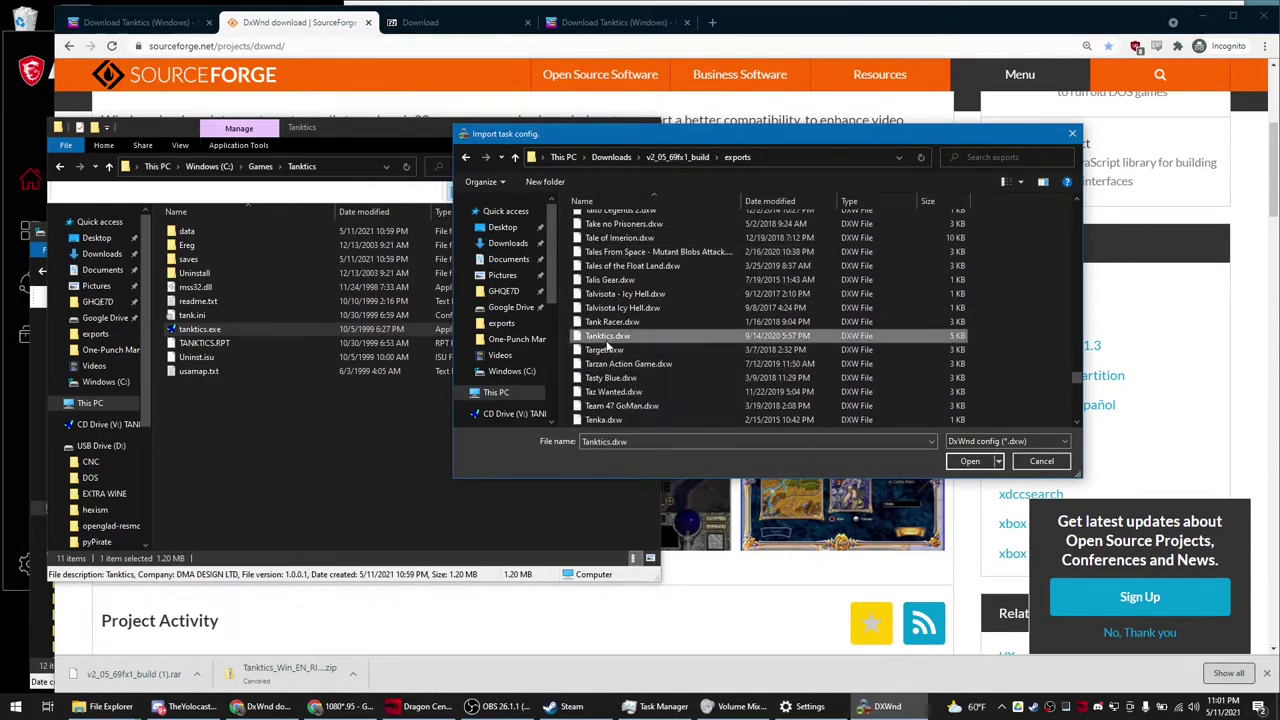
left_click(978, 462)
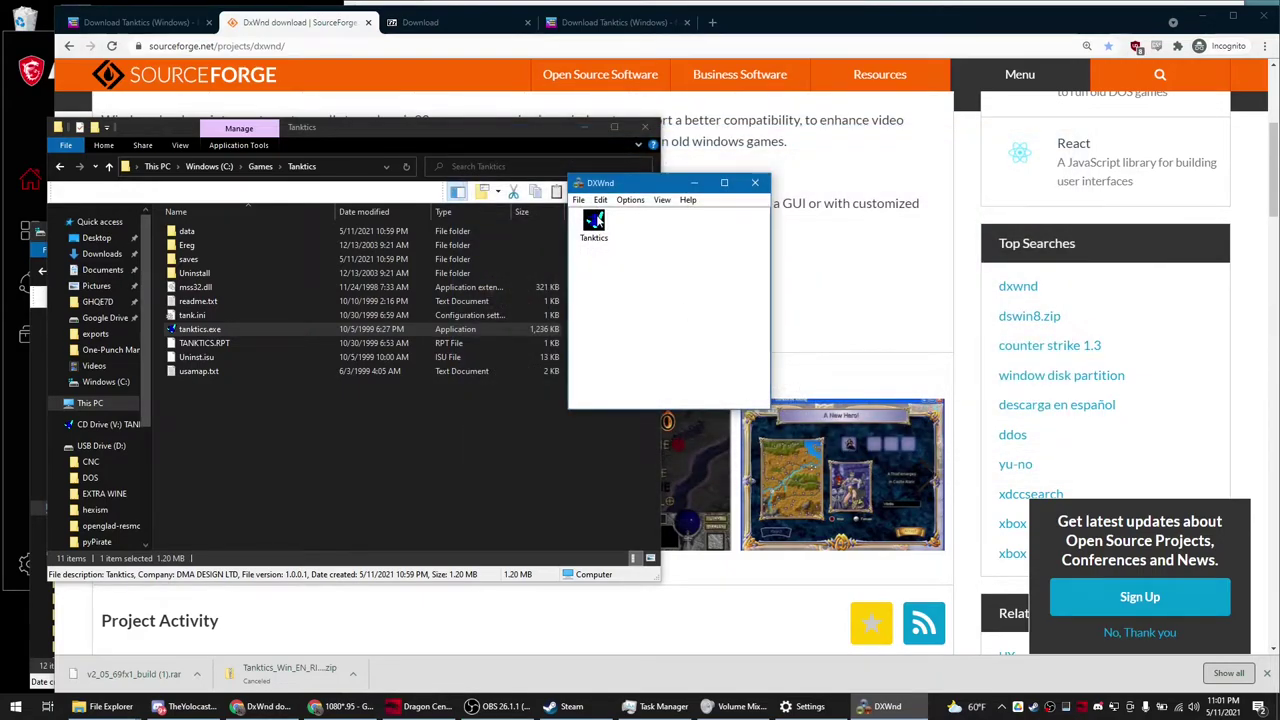
- Open the Tanktics entry's settings for editing
right_click(592, 214)
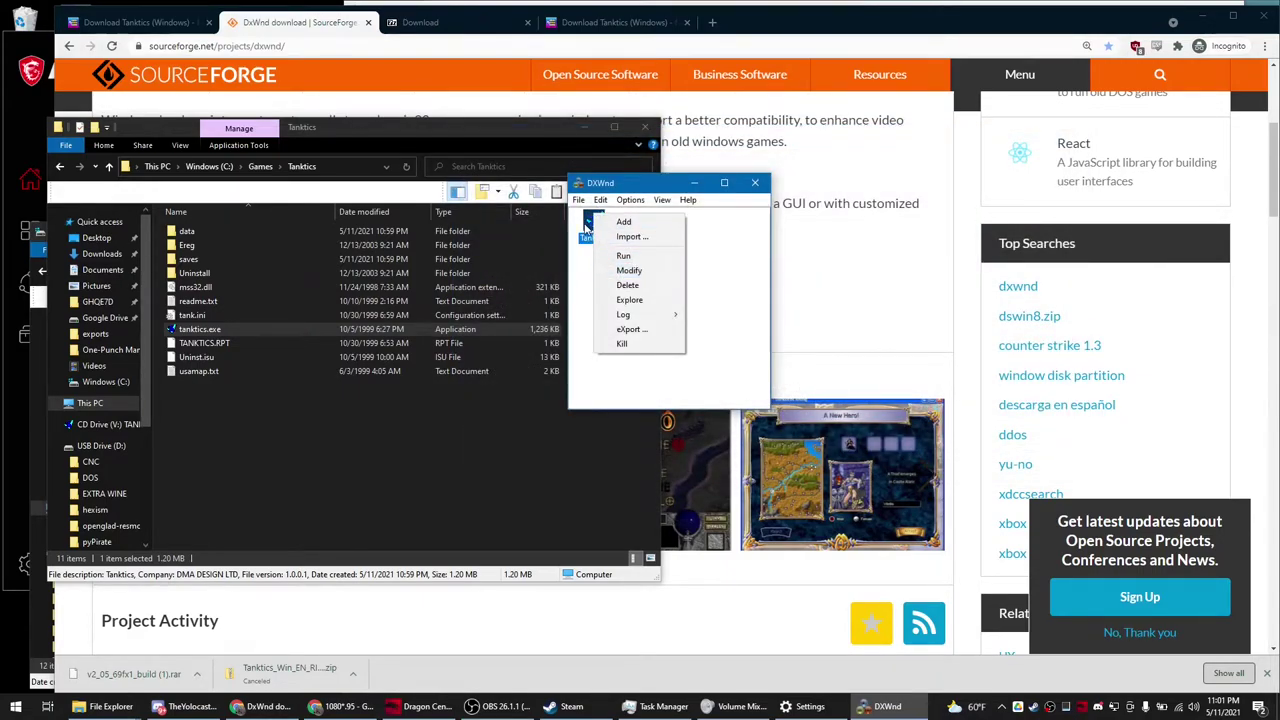
left_click(628, 270)
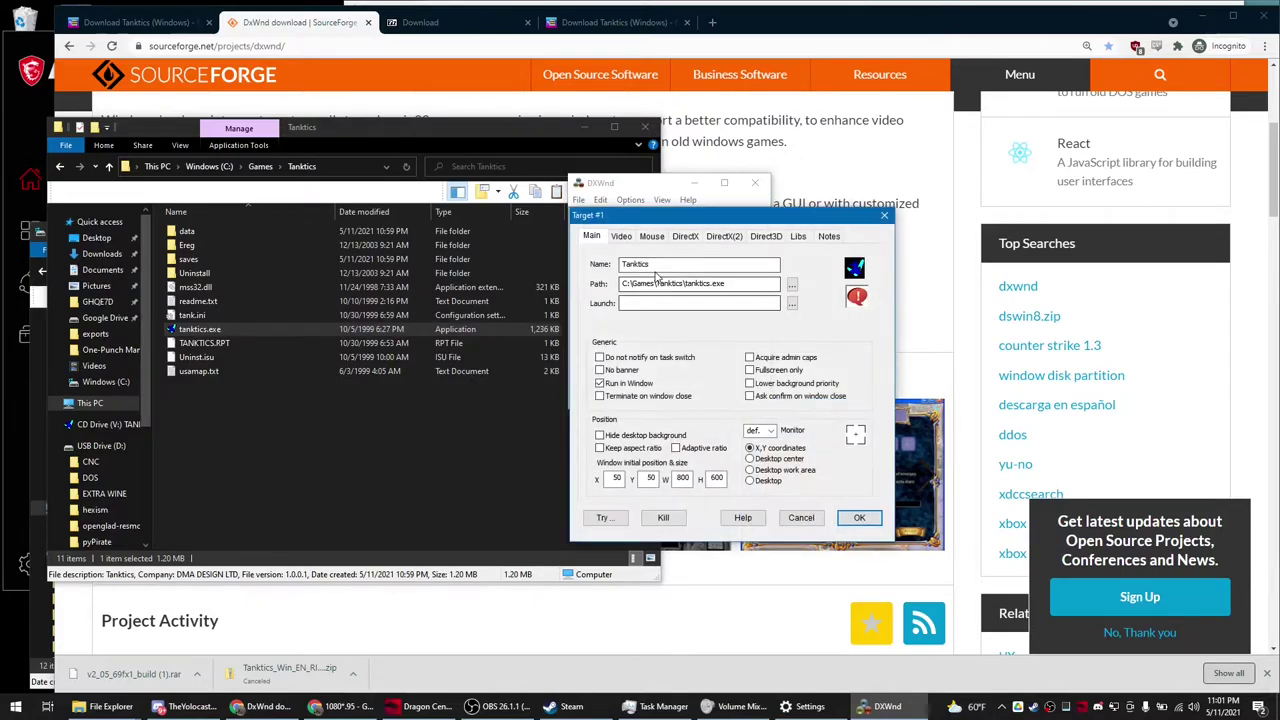
double_click(647, 263)
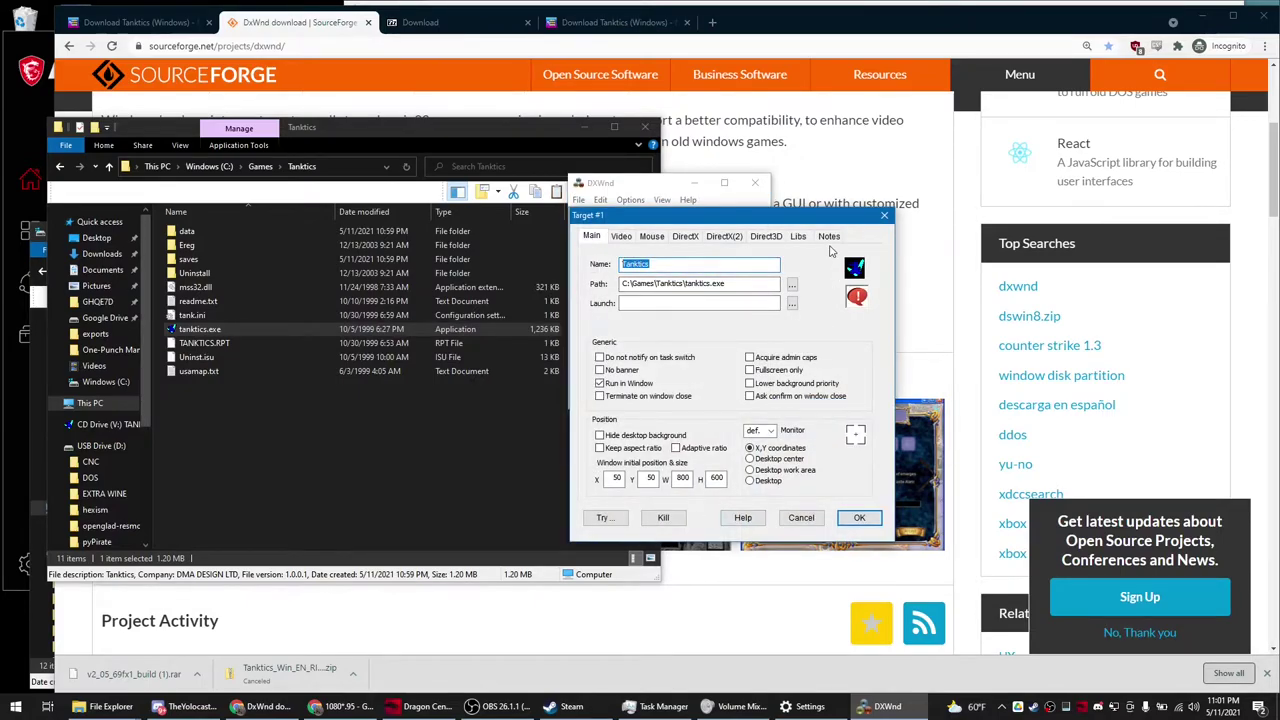
- Read the Notes tab explaining the Hook / Son process hook / suppress flag bypasses registration forms
left_click(829, 236)
left_click(628, 313)
key("ctrl+a")
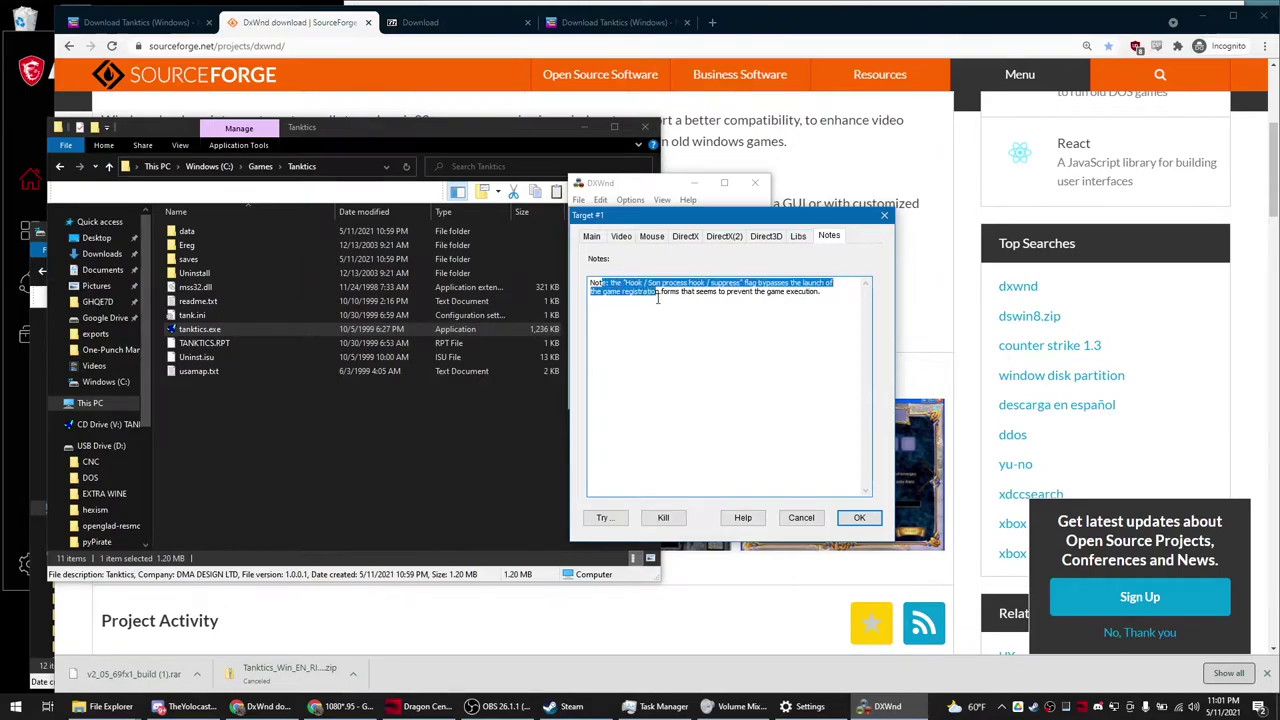
left_click(655, 283)
key("ctrl+a")
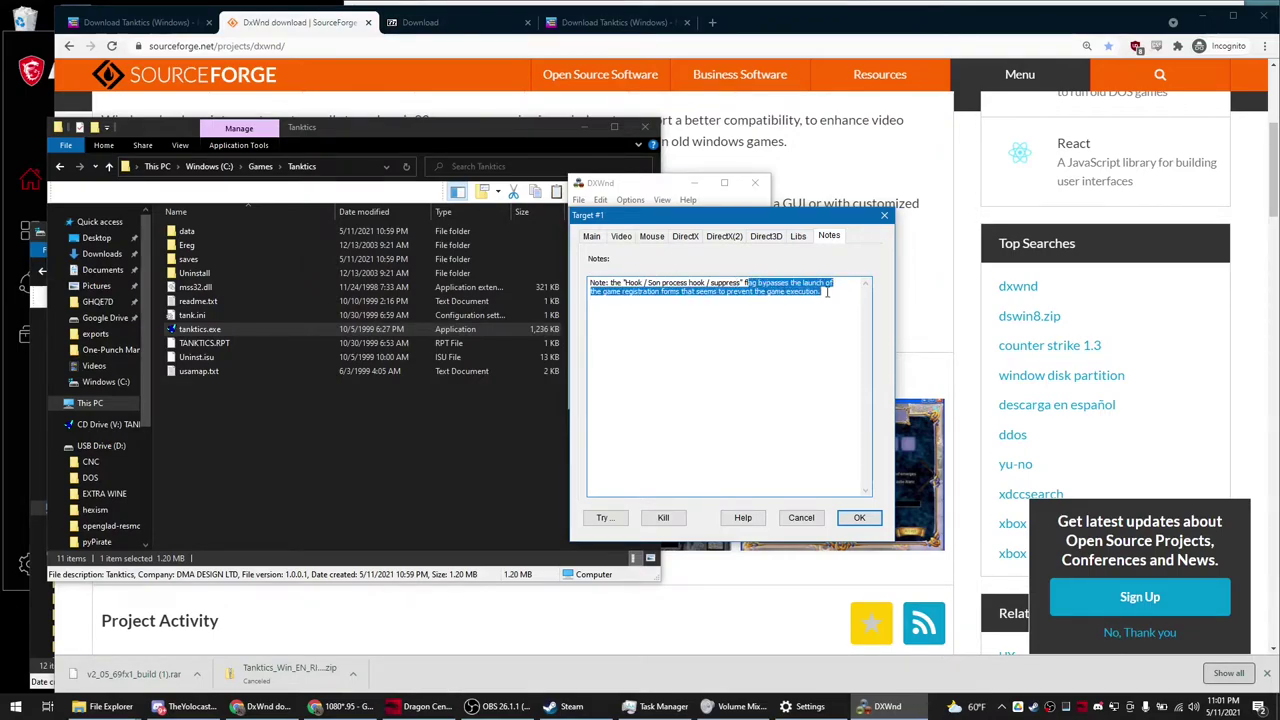
left_click(761, 293)
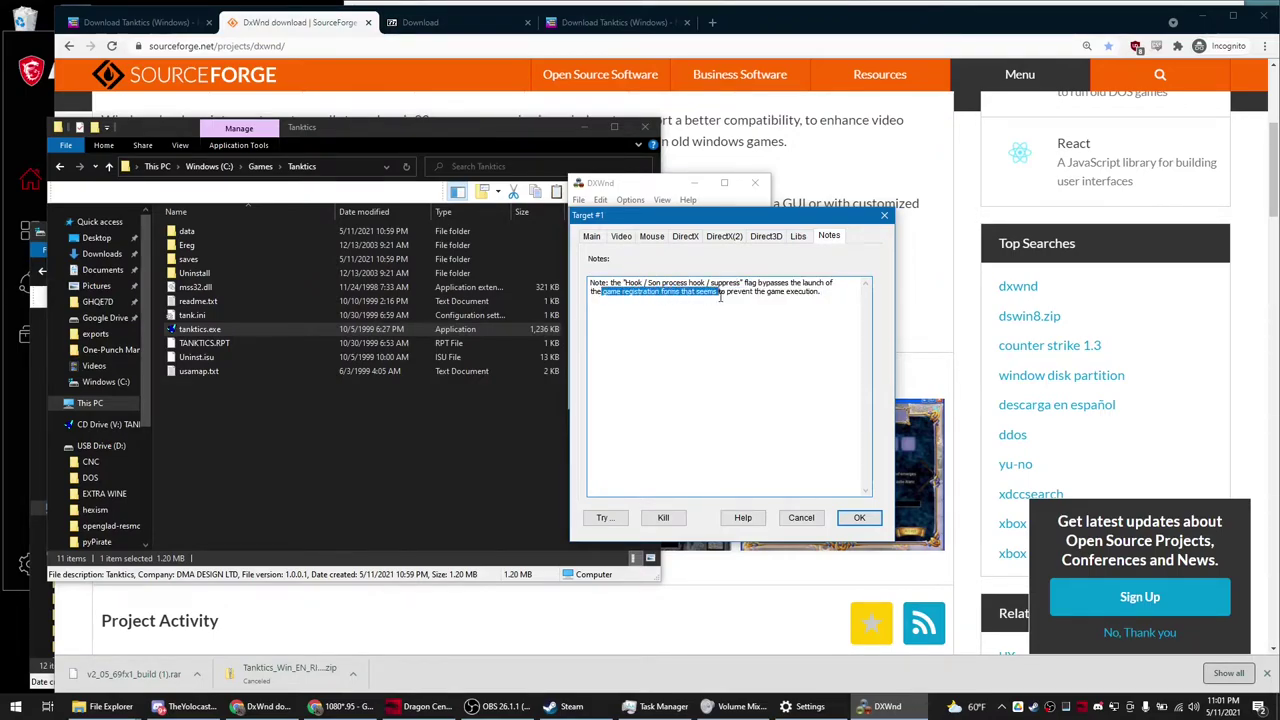
left_click(838, 301)
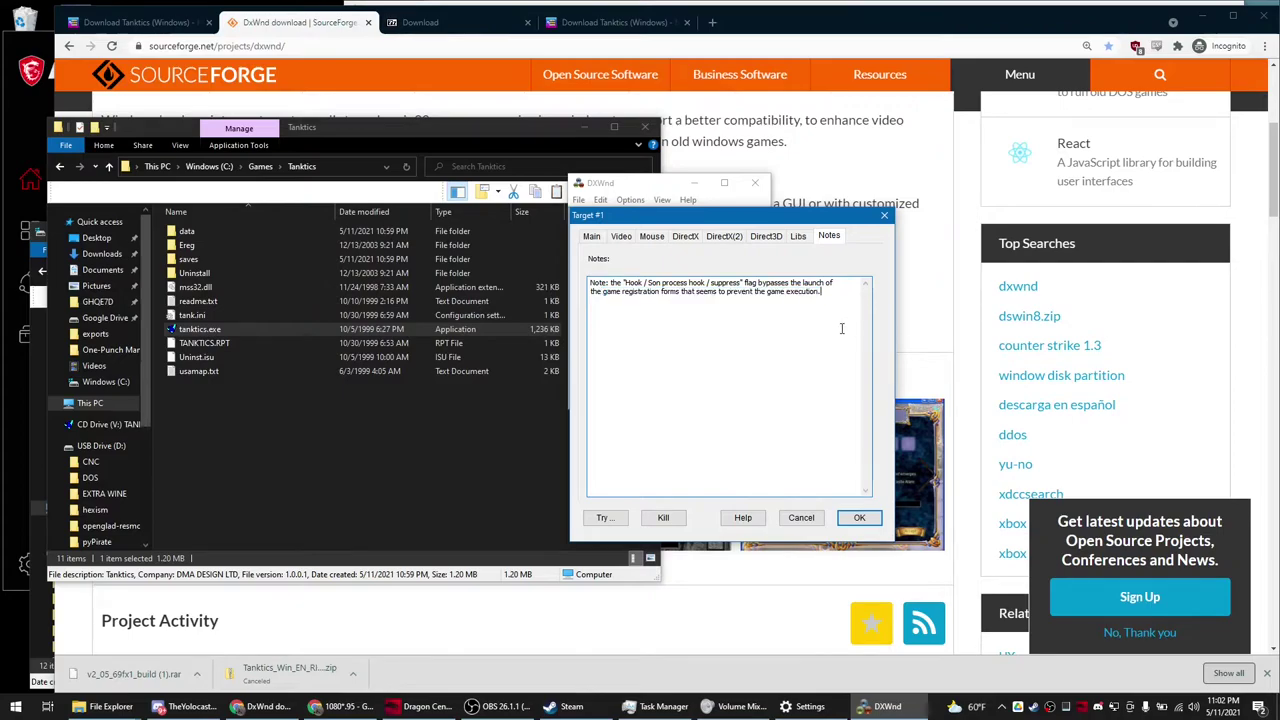
- Review the Main tab: C:\Games\Tanktics\tanktics.exe, windowed at 800x600, aspect ratio kept
left_click(596, 238)
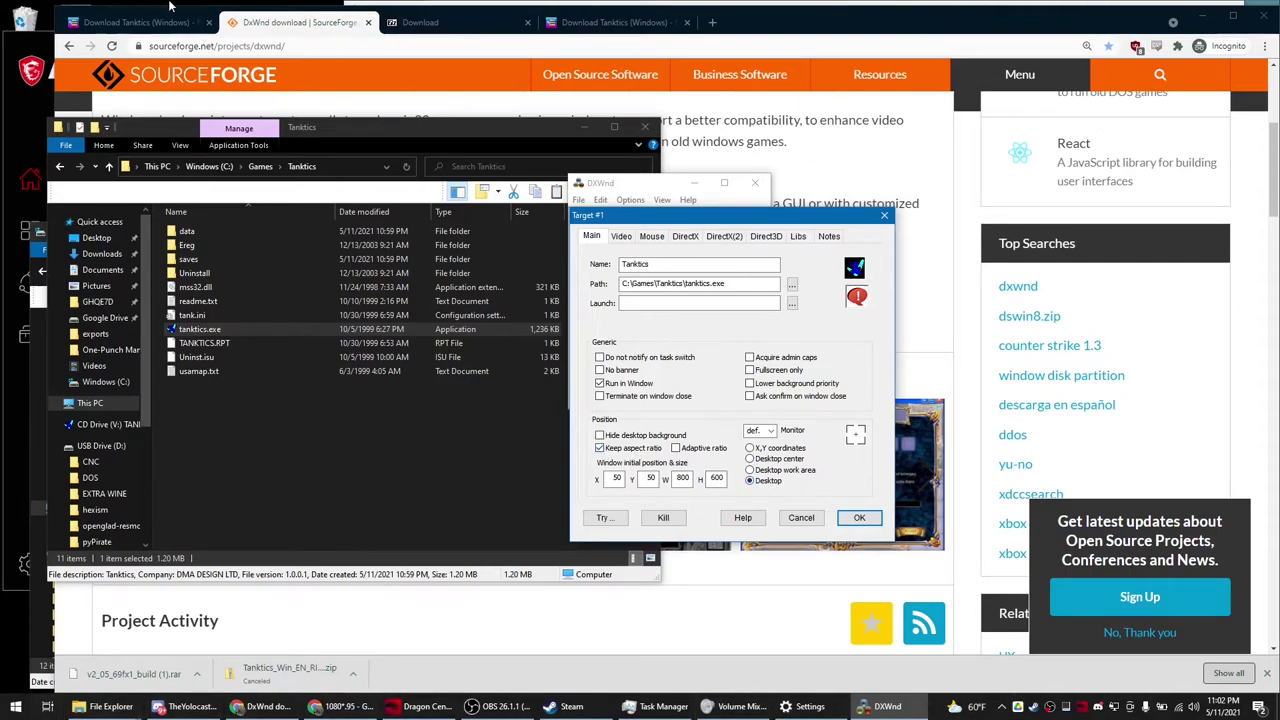
- Check the Video and Mouse tabs with Mouse Clipper ON, then save the profile
left_click(630, 239)
left_click(652, 238)
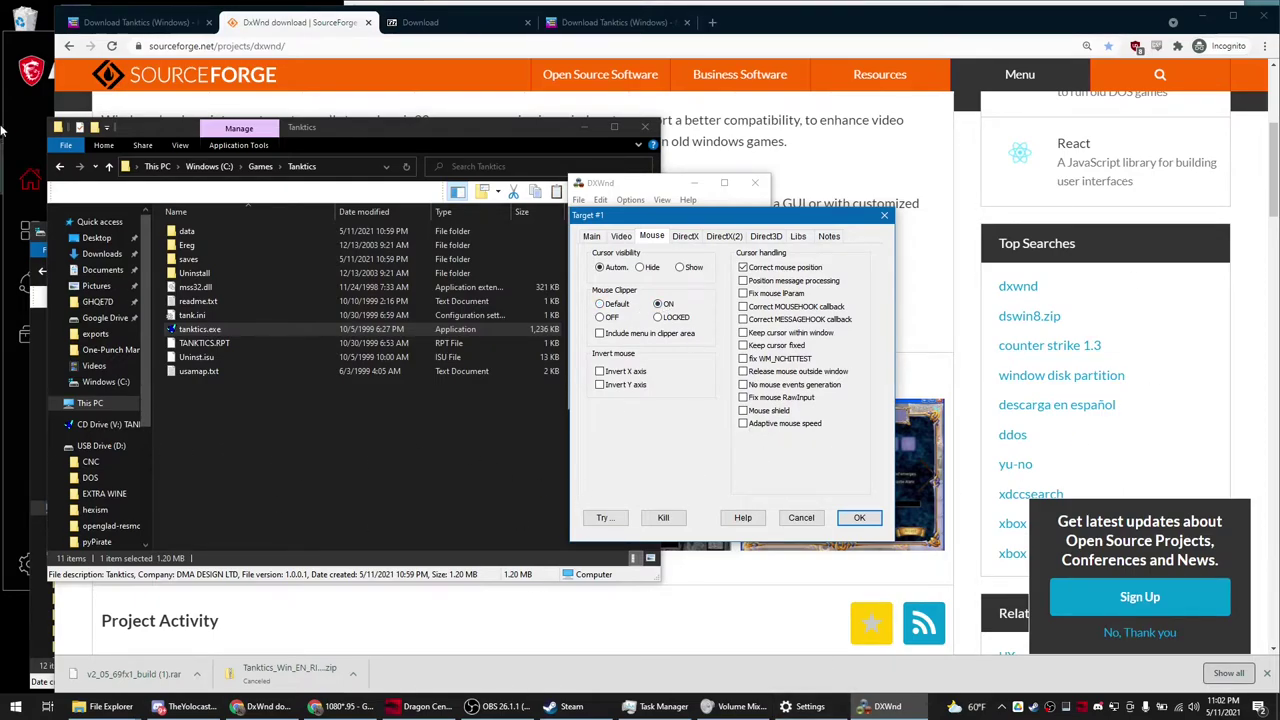
left_click(859, 518)
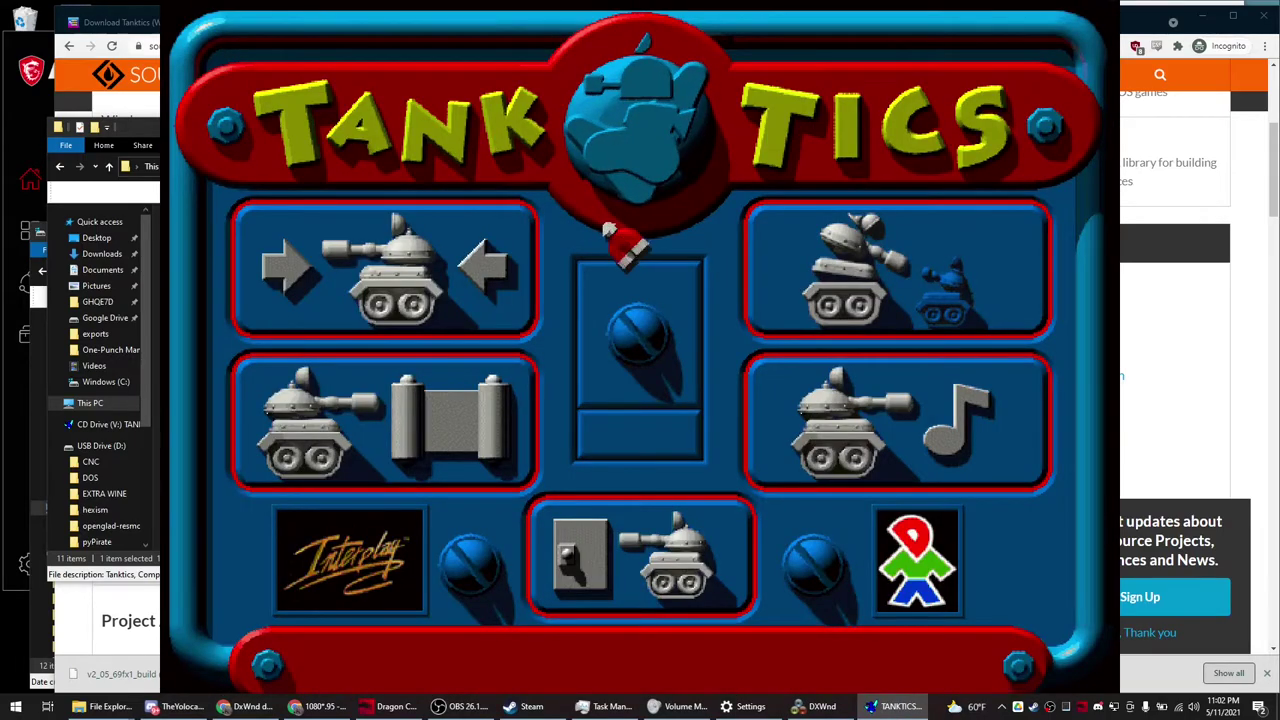
- Start a Timetrial 2 level from the Campaign Menu, play briefly, then quit it
left_click(532, 266)
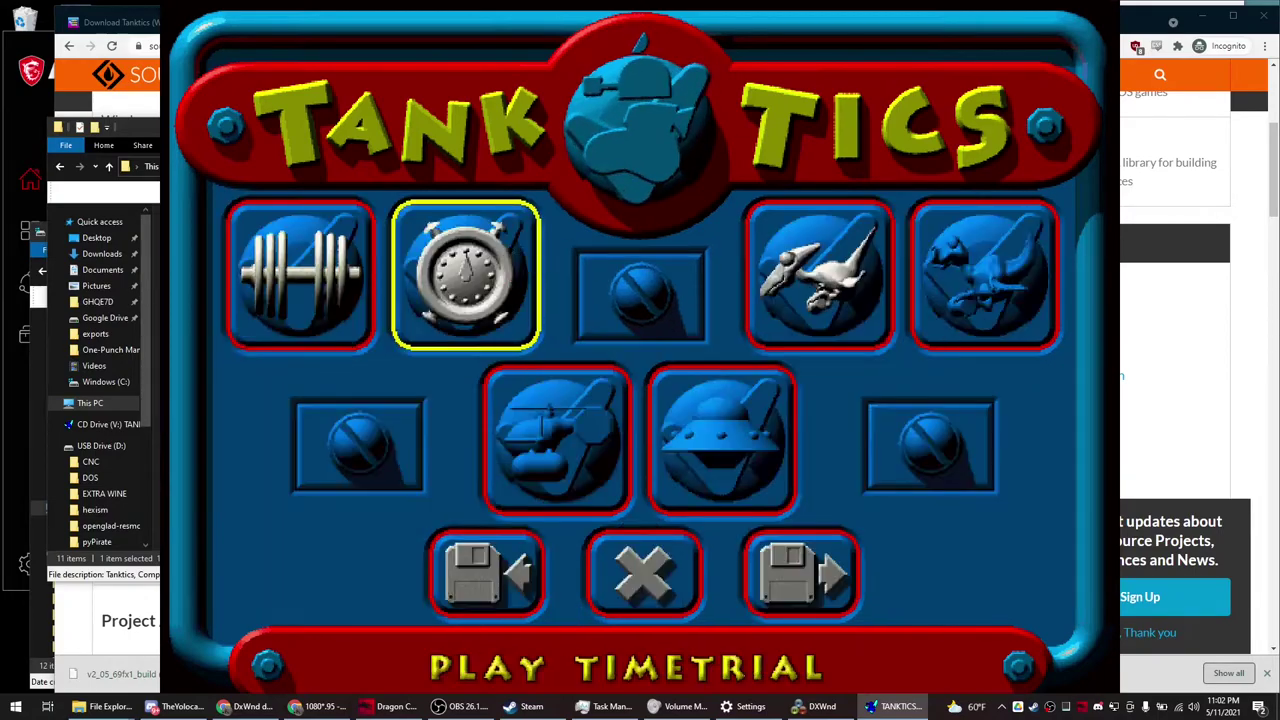
left_click(500, 318)
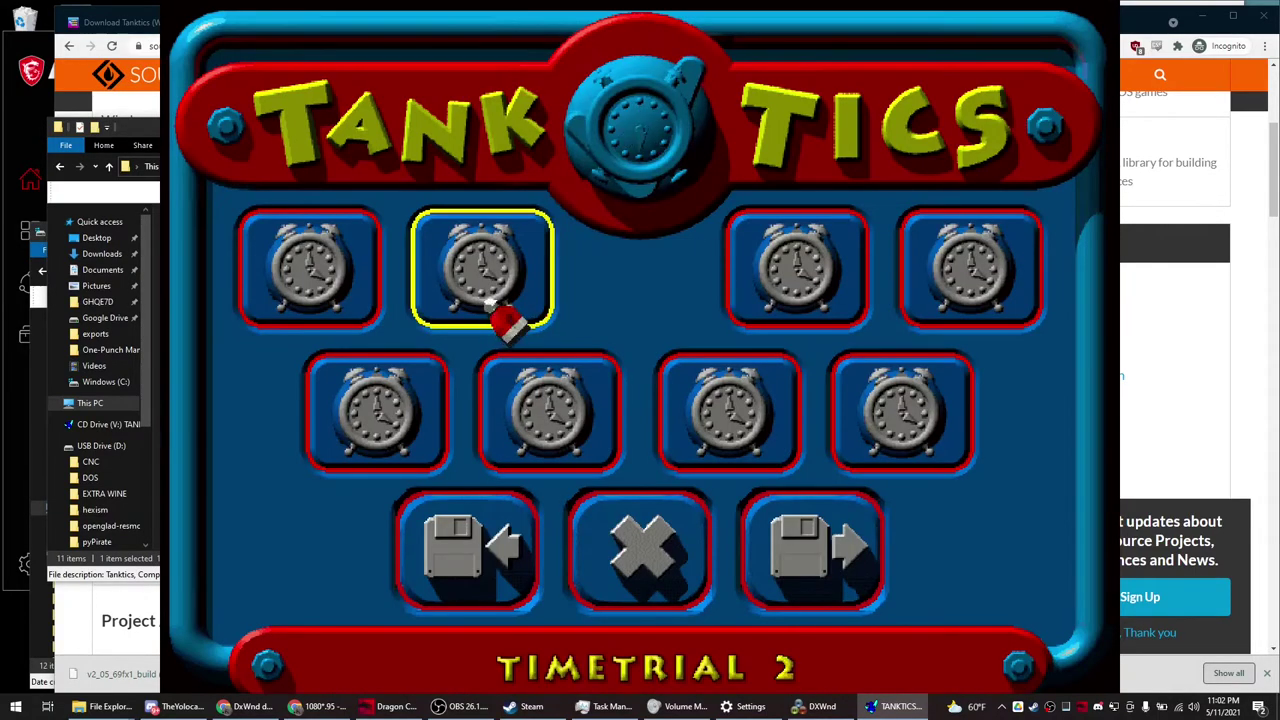
left_click(500, 316)
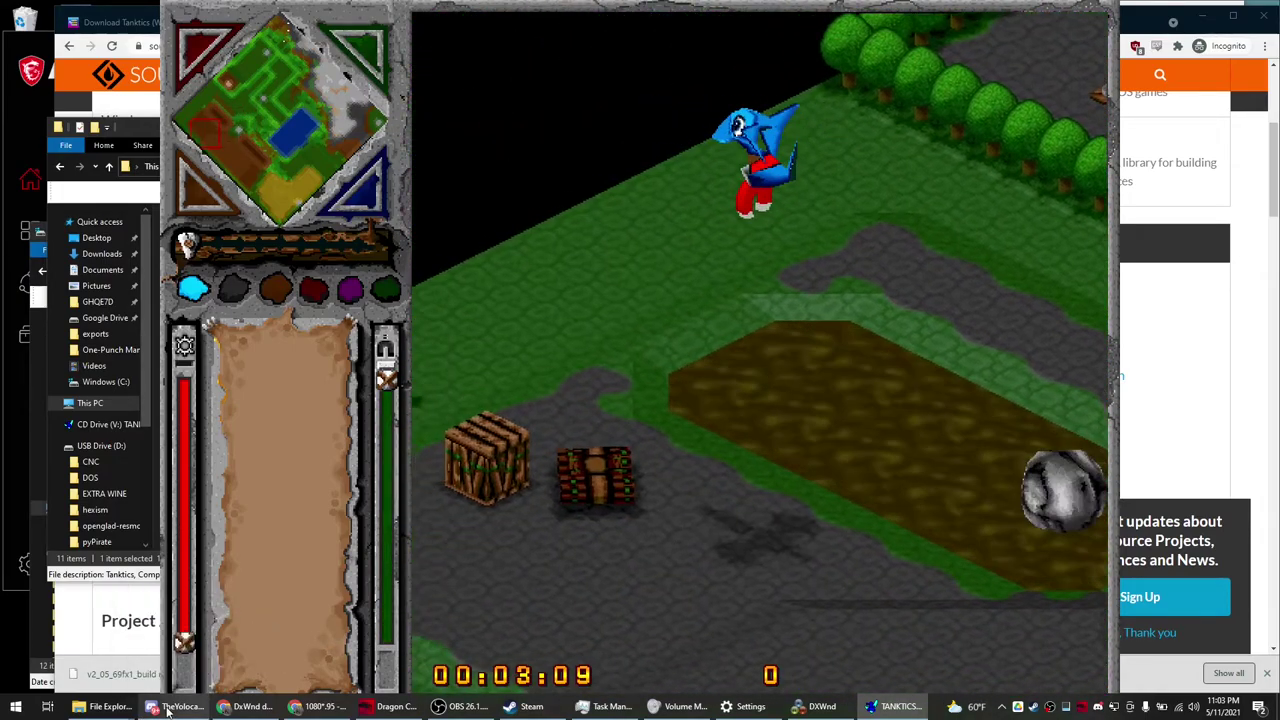
key("Escape")
key("y")
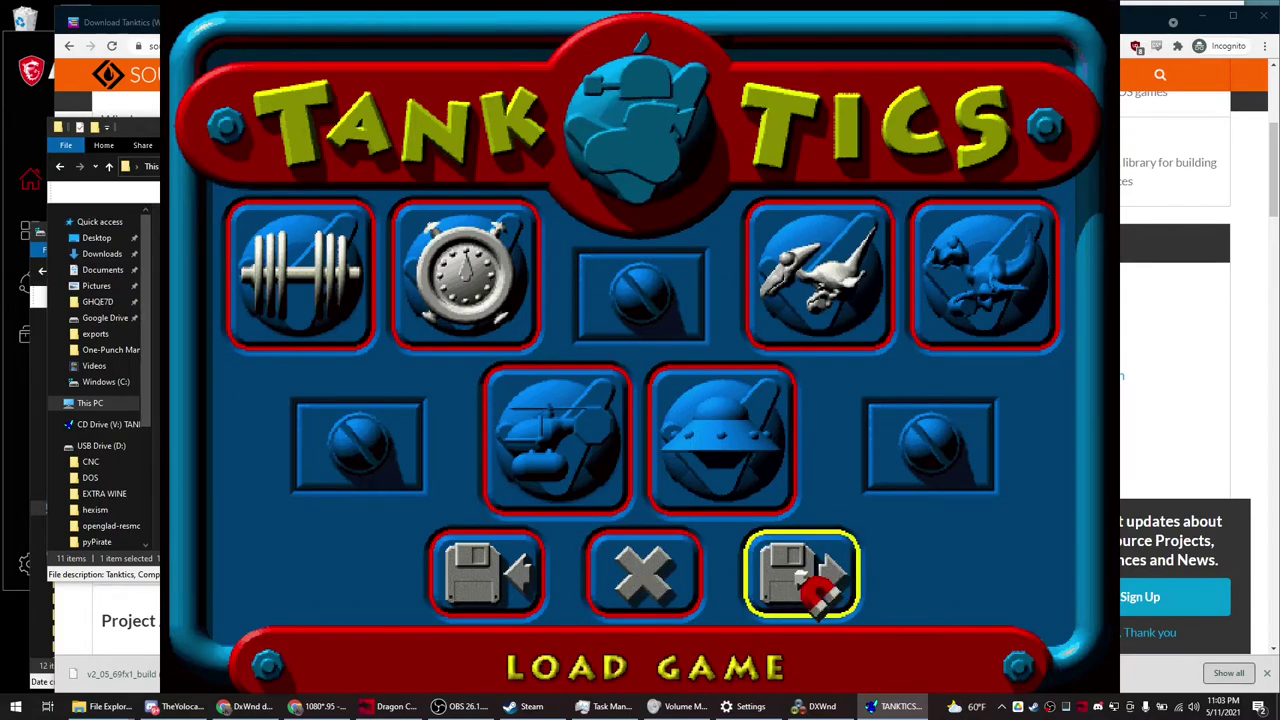
- Load the All Levels saved game from the Campaign Menu
left_click(680, 578)
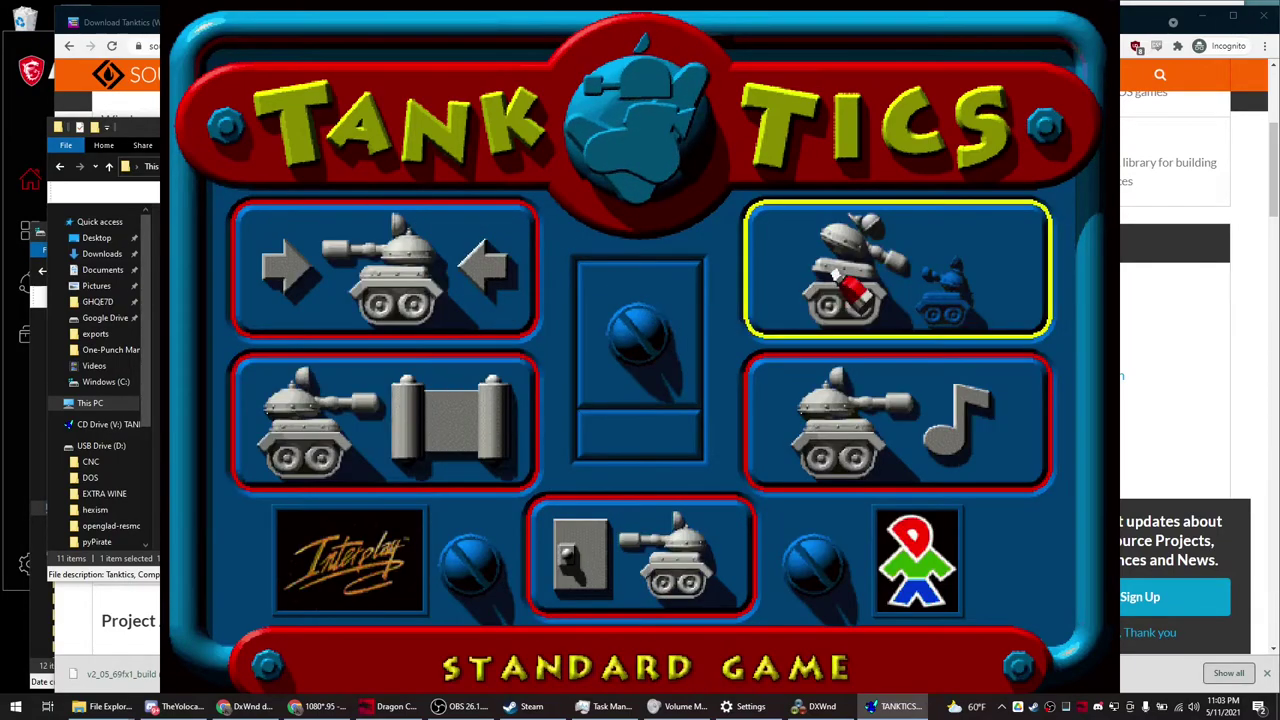
left_click(438, 250)
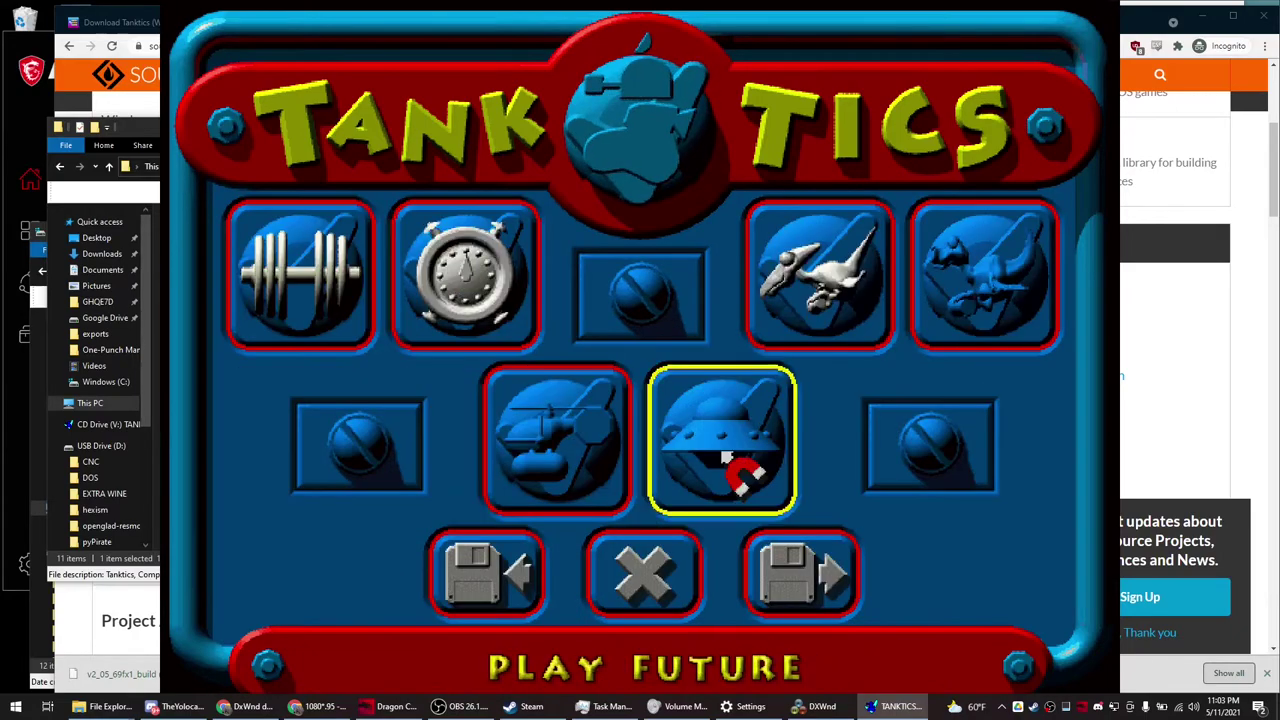
left_click(808, 568)
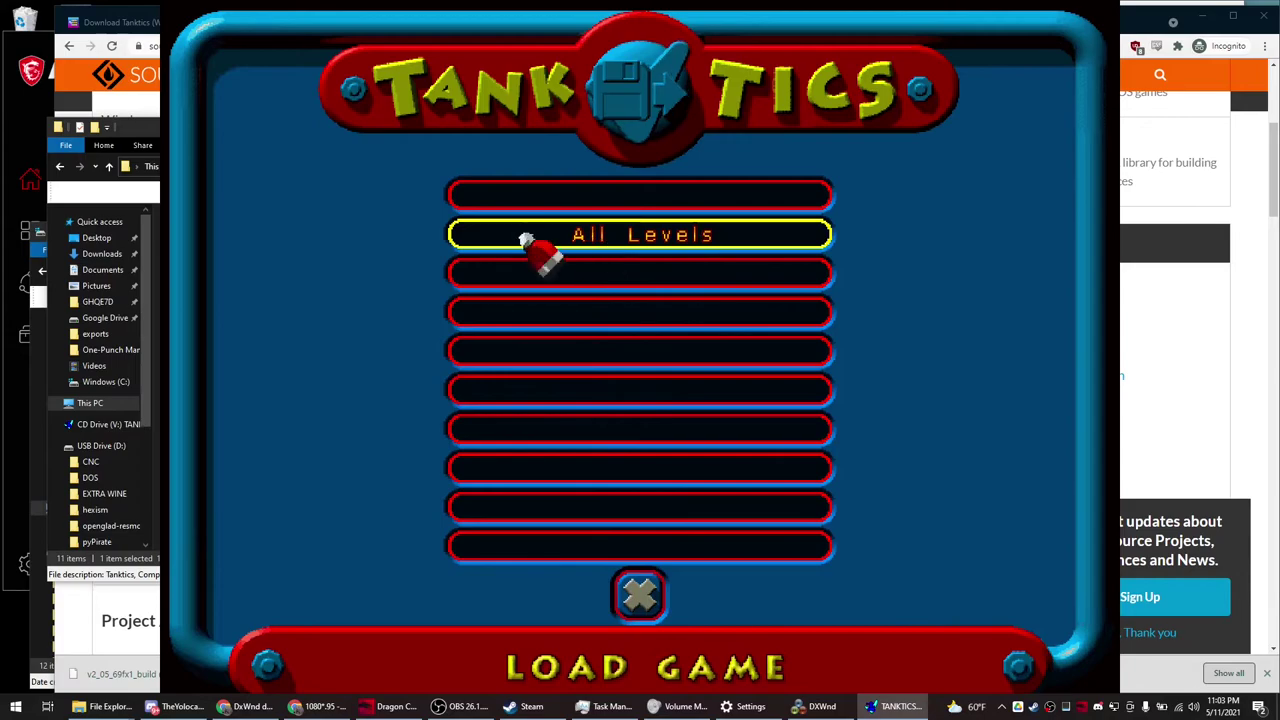
left_click(645, 232)
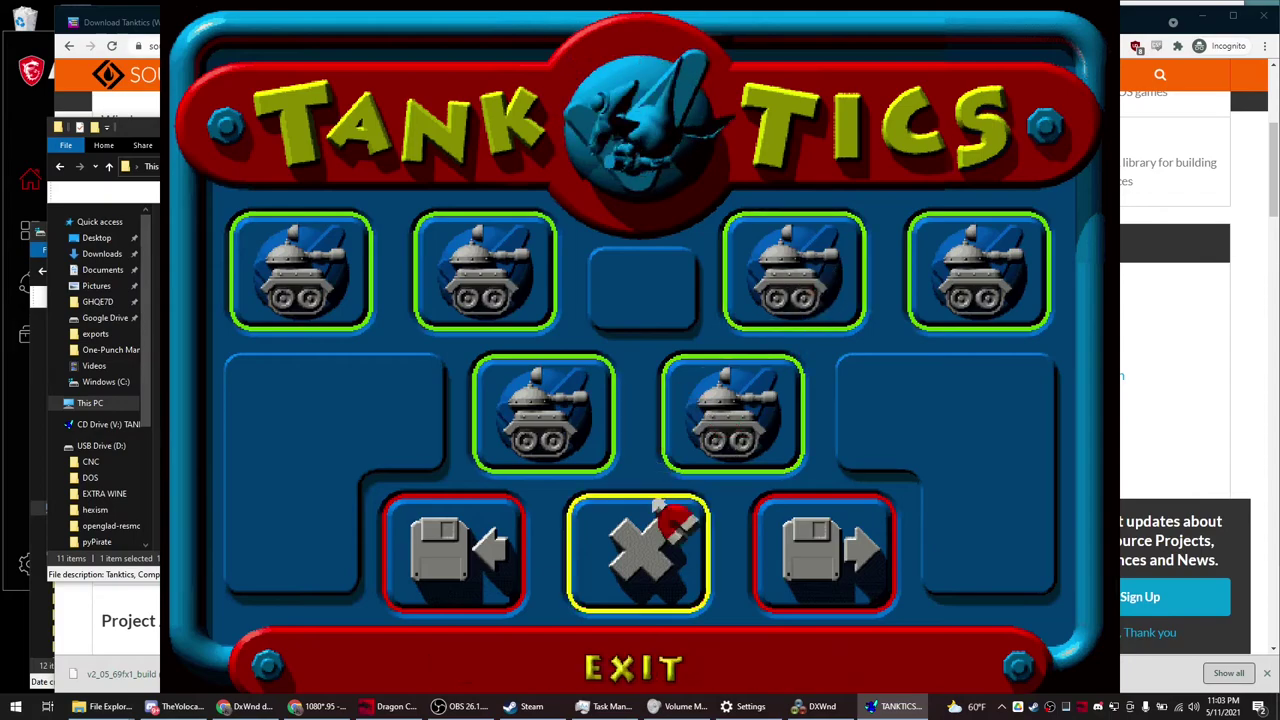
- Start Future level 1, then quit the level
left_click(632, 528)
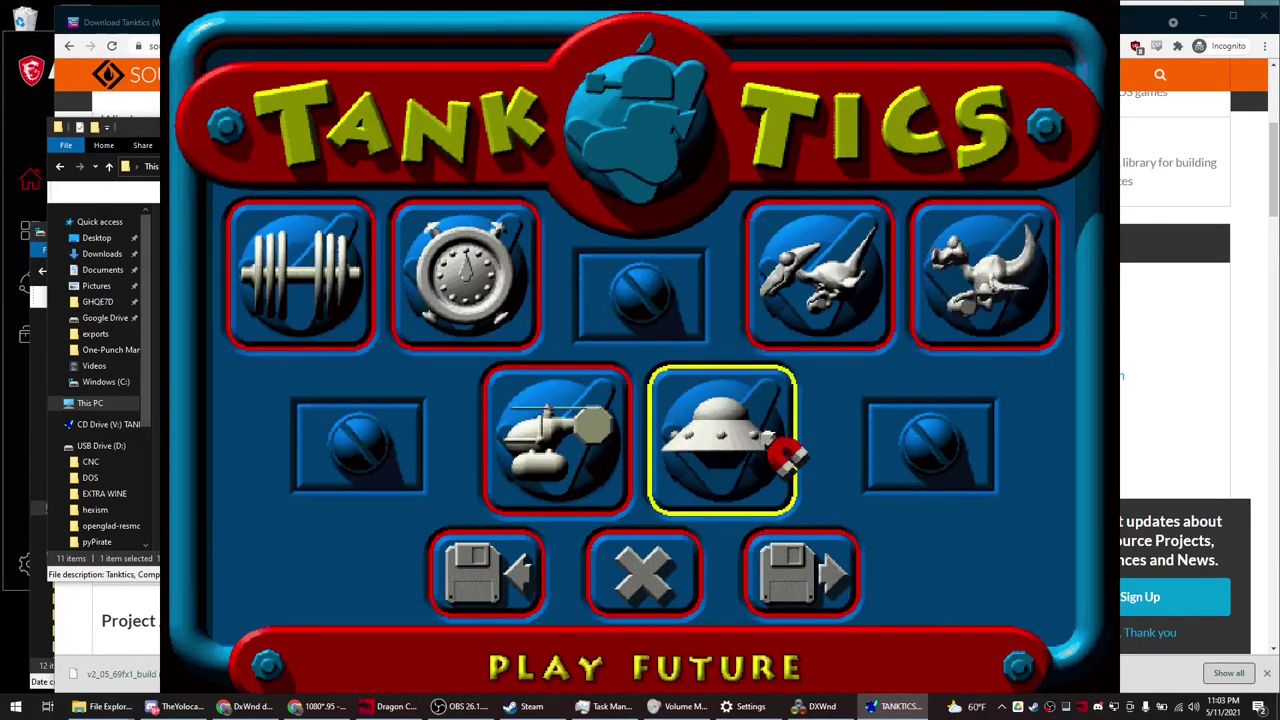
left_click(714, 410)
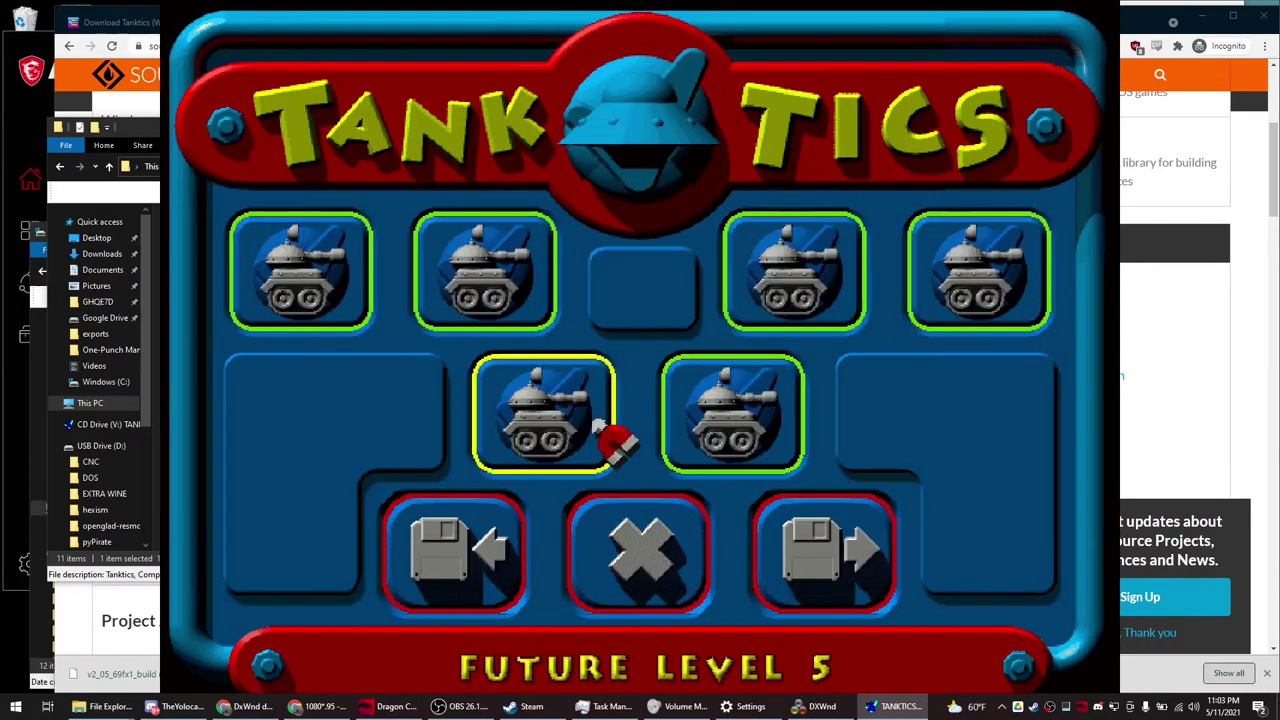
left_click(286, 292)
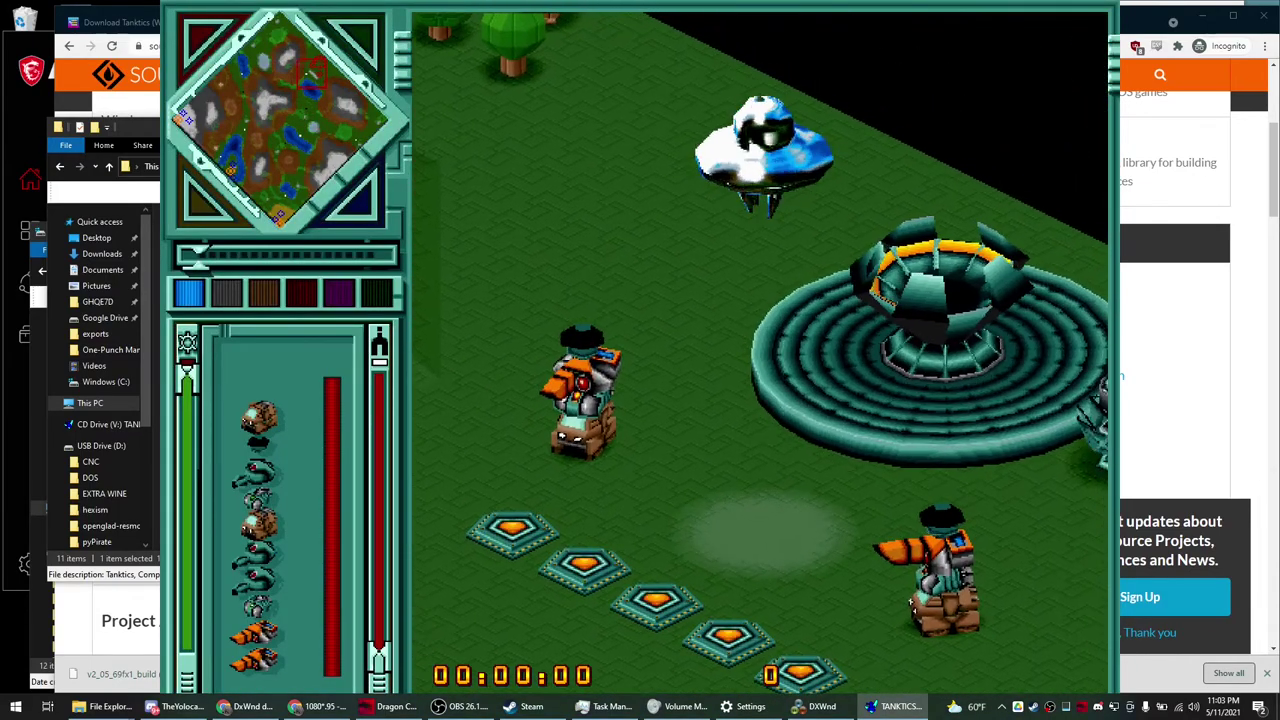
key("Escape")
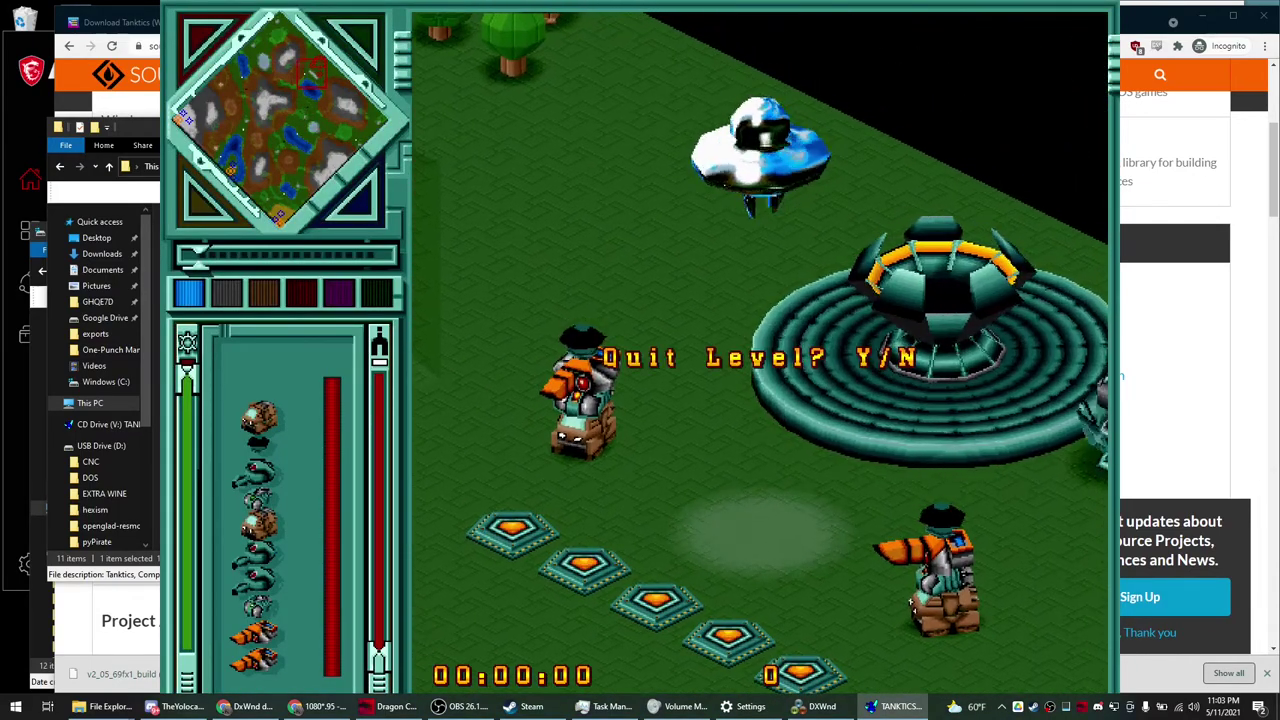
key("y")
- Return to the main menu, switch difficulty to Standard Game, and exit the game
left_click(585, 505)
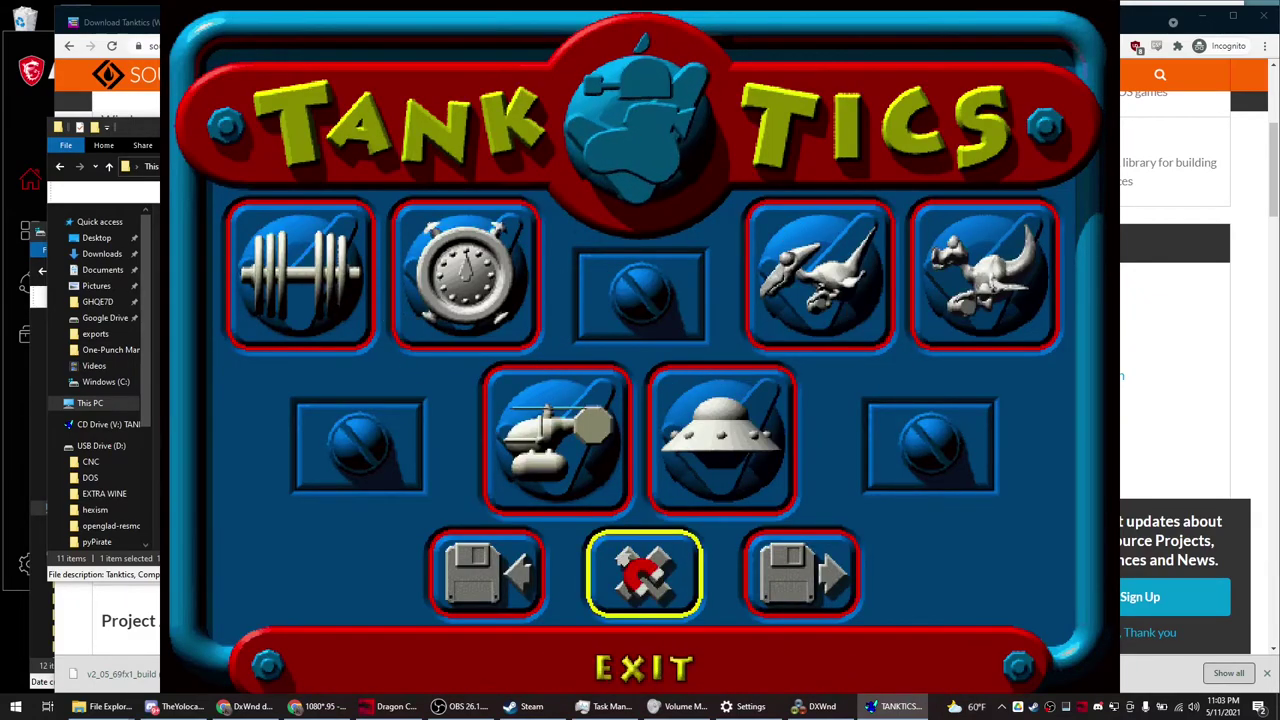
left_click(645, 575)
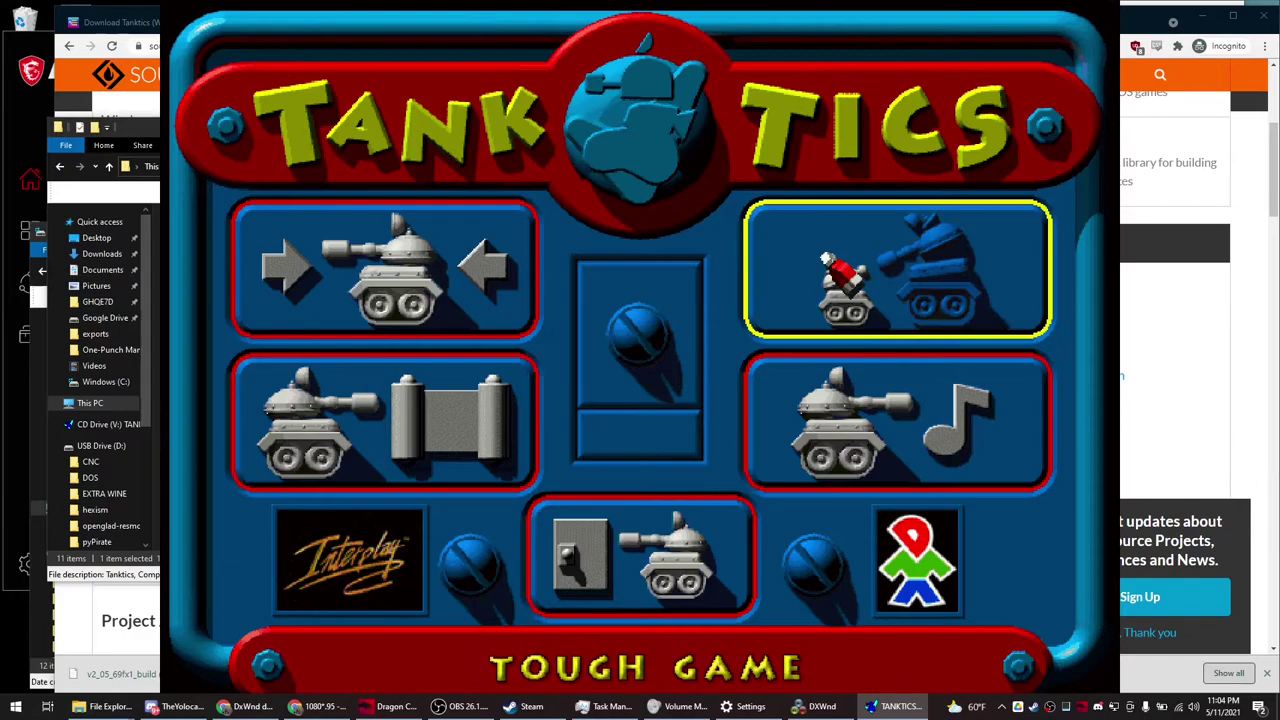
left_click(842, 272)
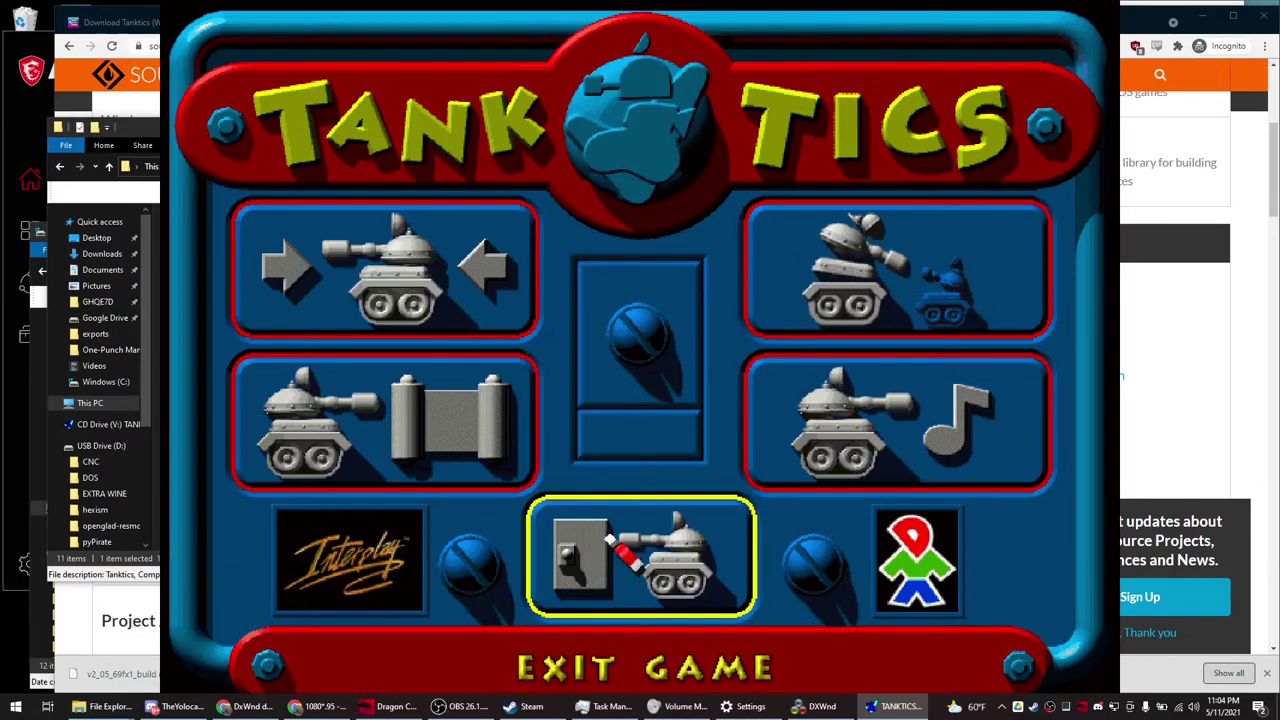
left_click(600, 555)
key("y")
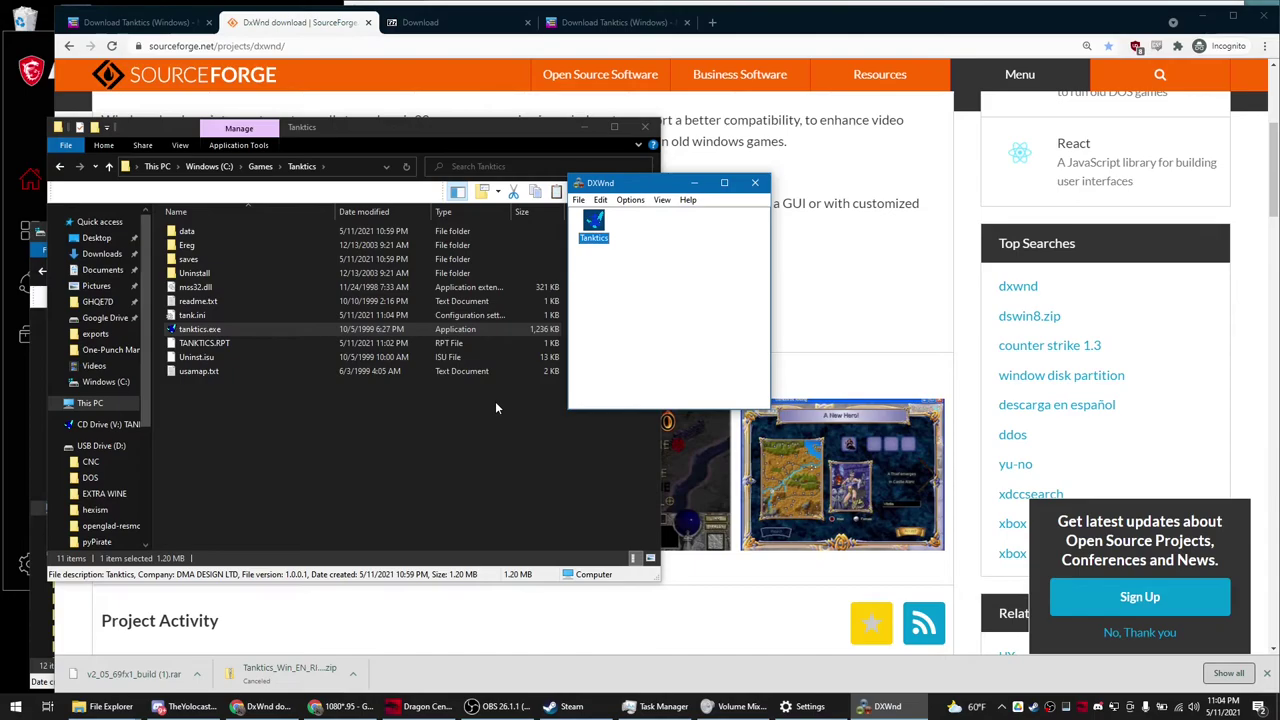
- Play the dragon.avi cutscene from data\movies in VLC, then close the player
double_click(200, 232)
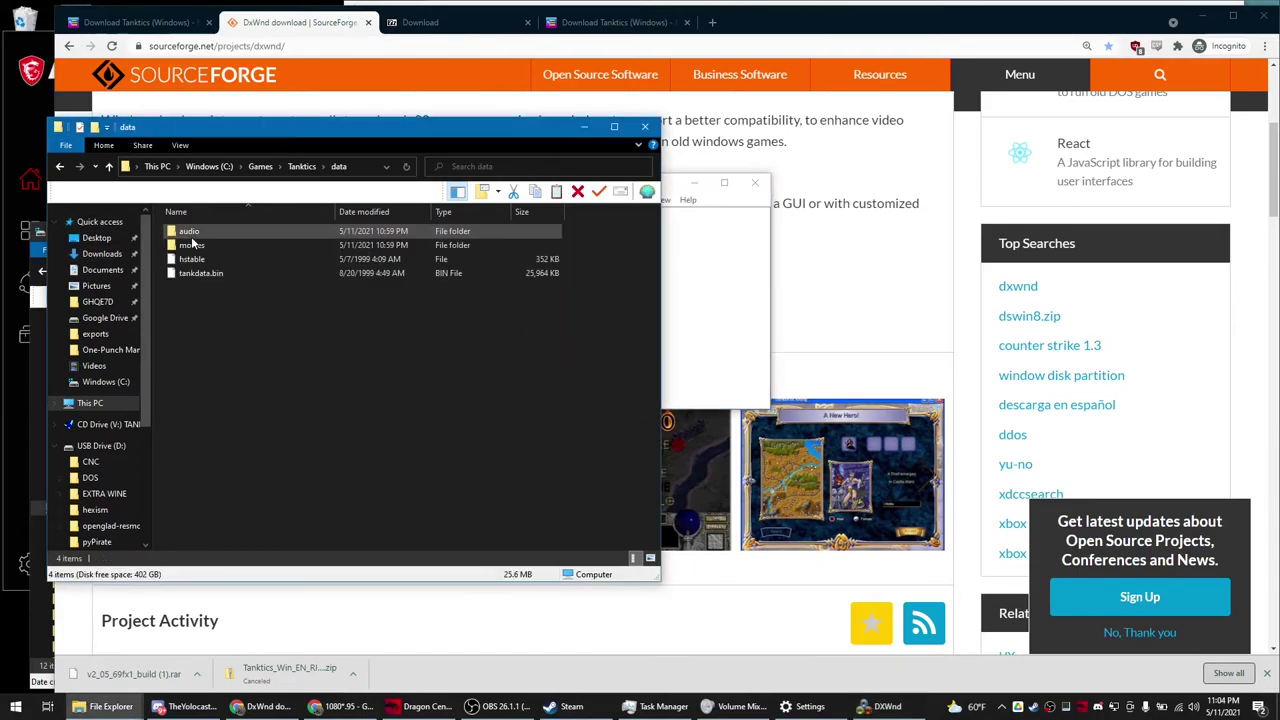
double_click(214, 246)
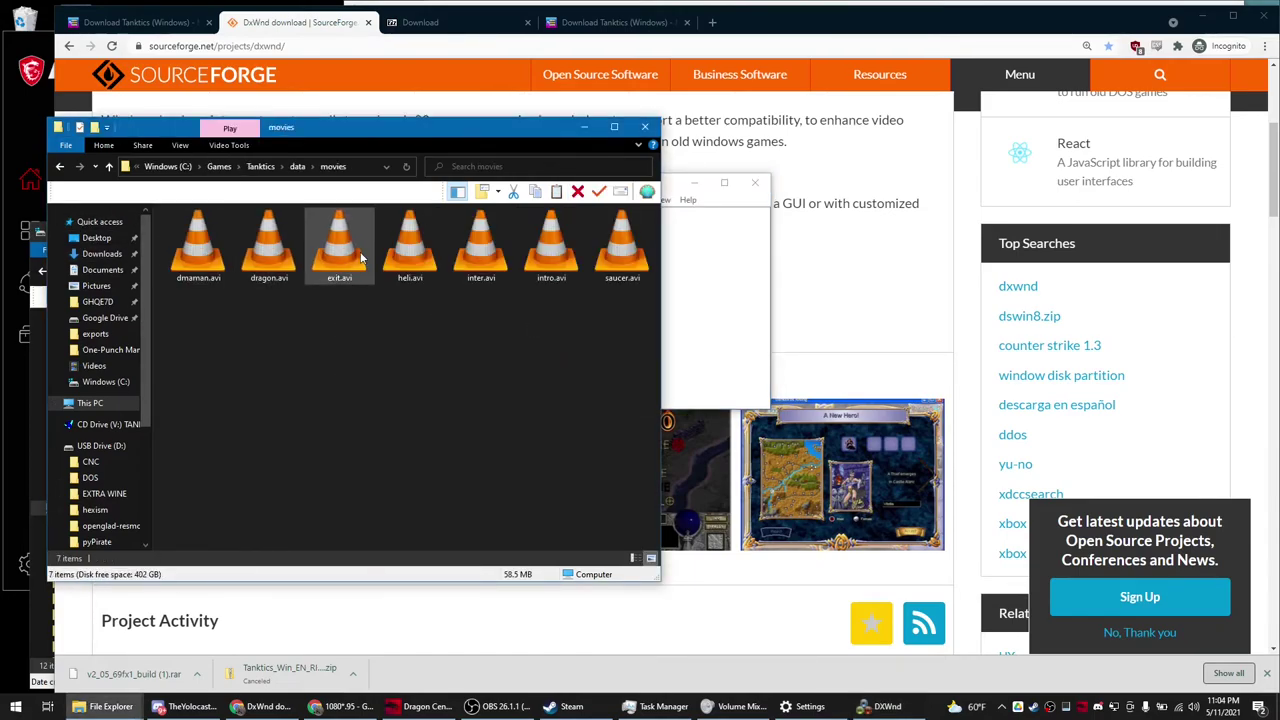
double_click(270, 250)
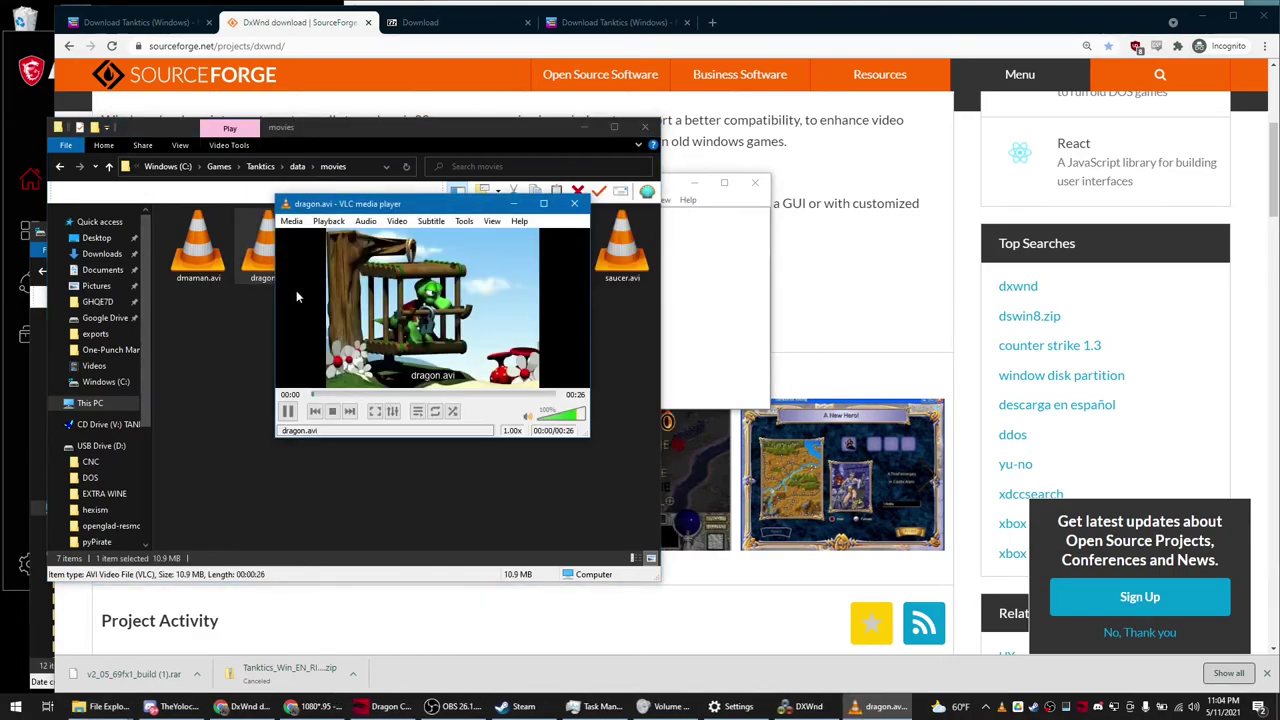
double_click(476, 313)
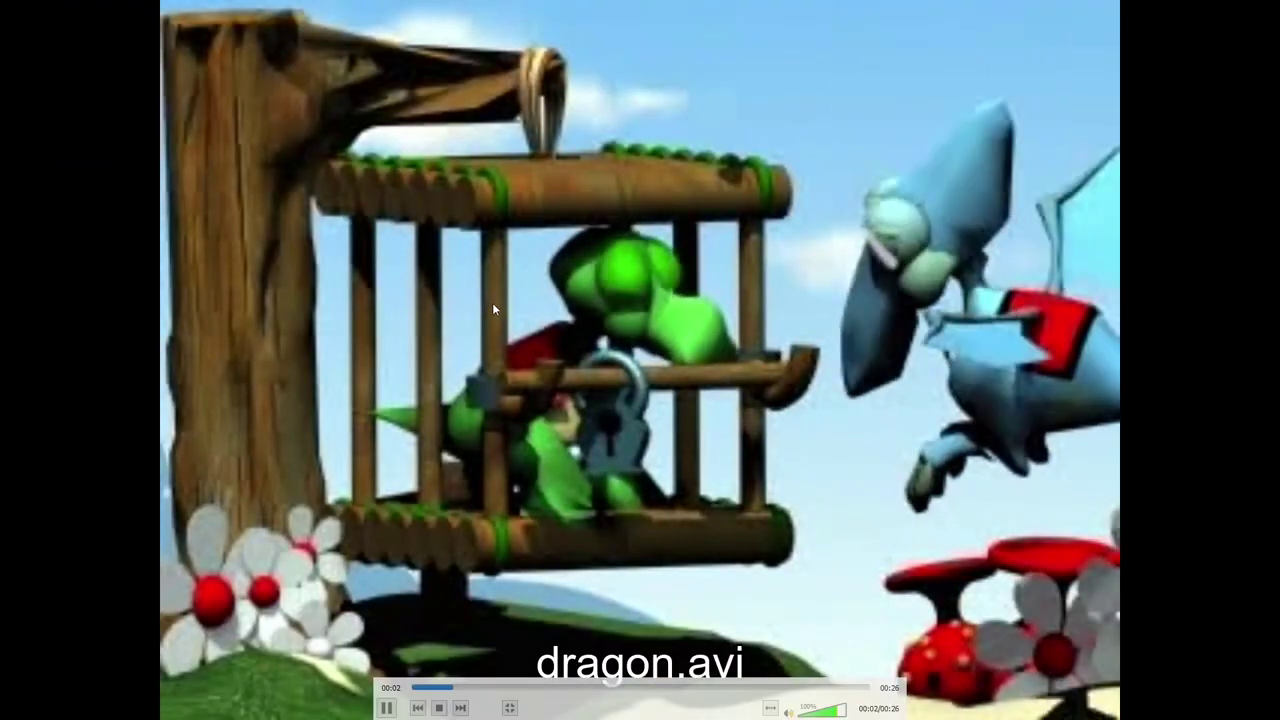
double_click(492, 302)
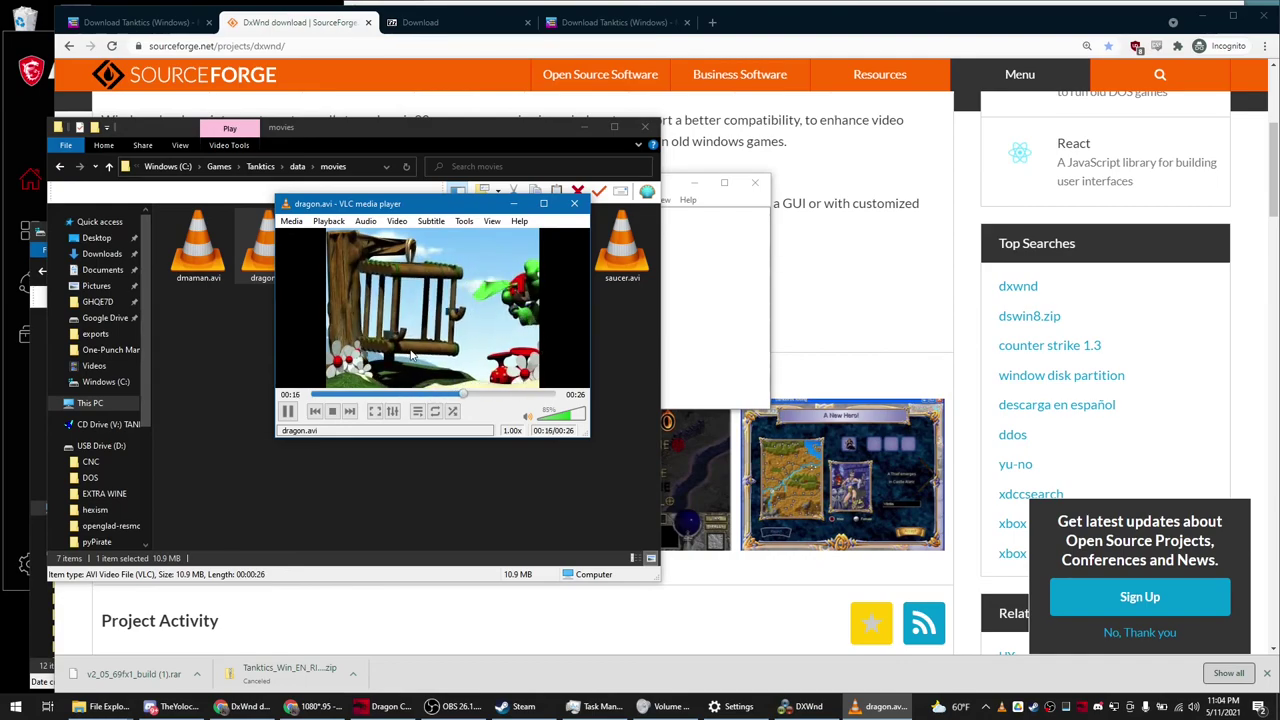
left_click(578, 203)
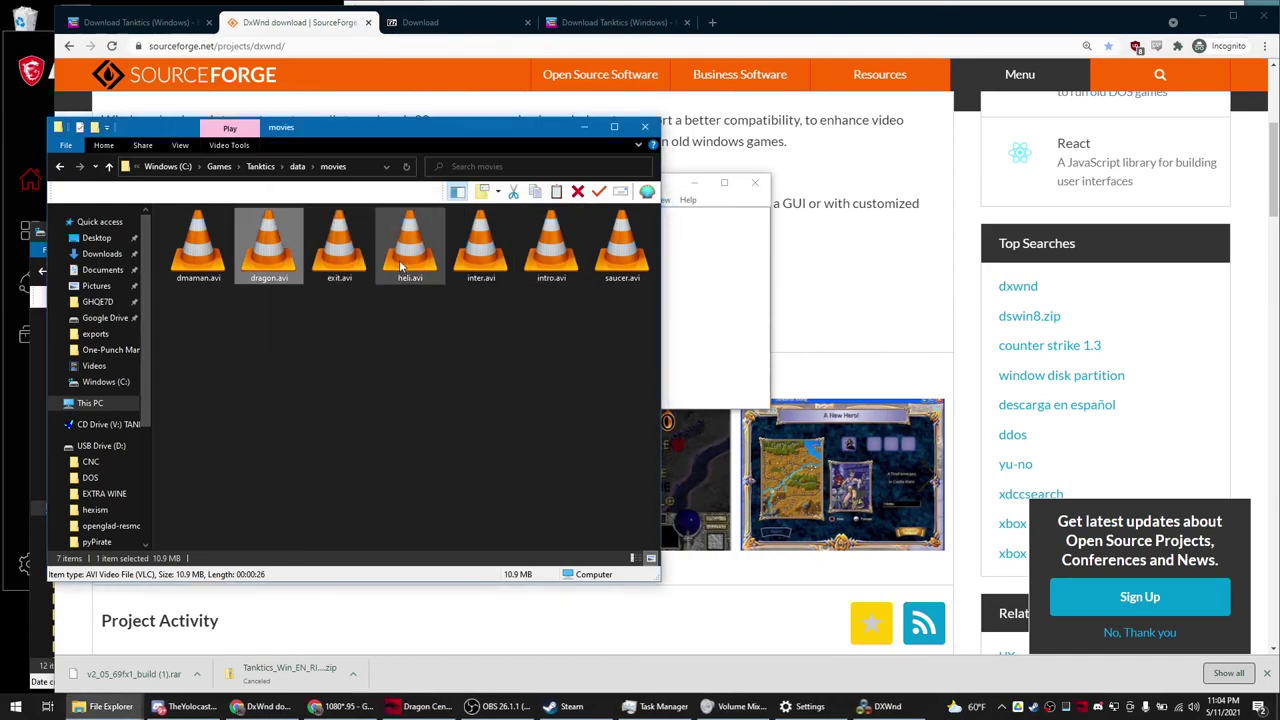
- Return File Explorer to the Tanktics folder and bring OBS Studio to the front
left_click(283, 166)
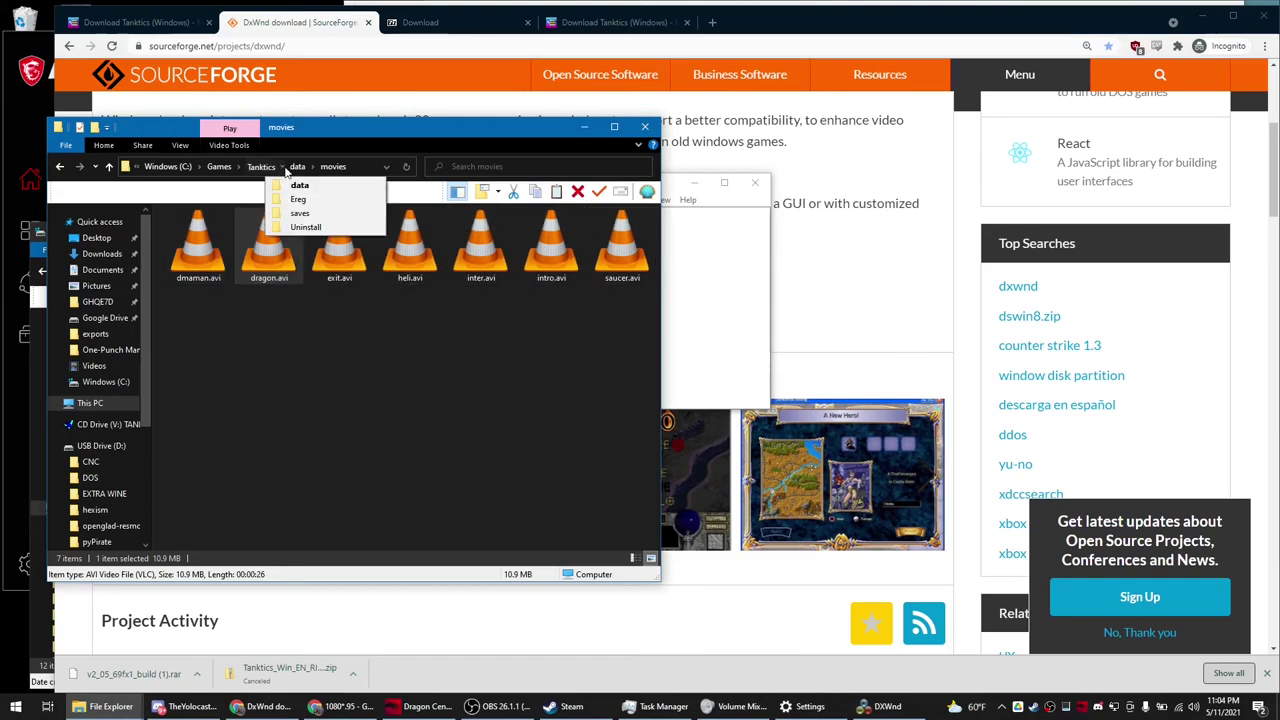
left_click(262, 166)
left_click(391, 442)
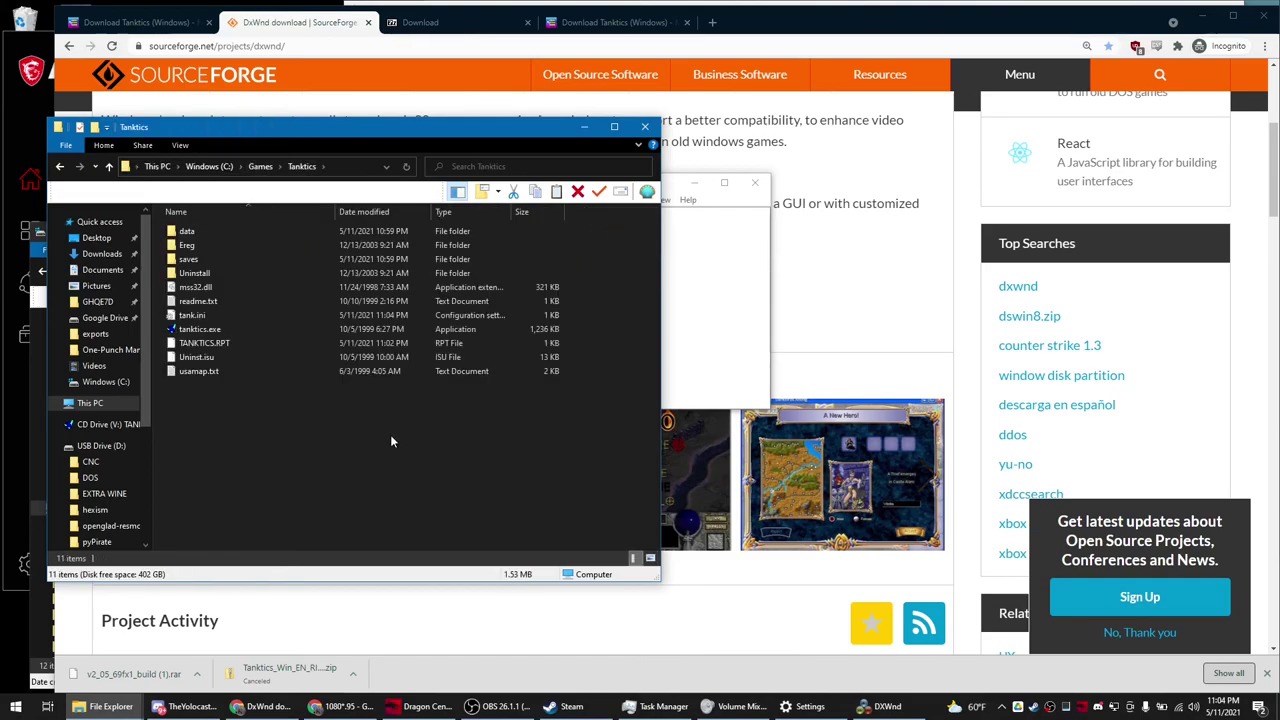
left_click(505, 706)
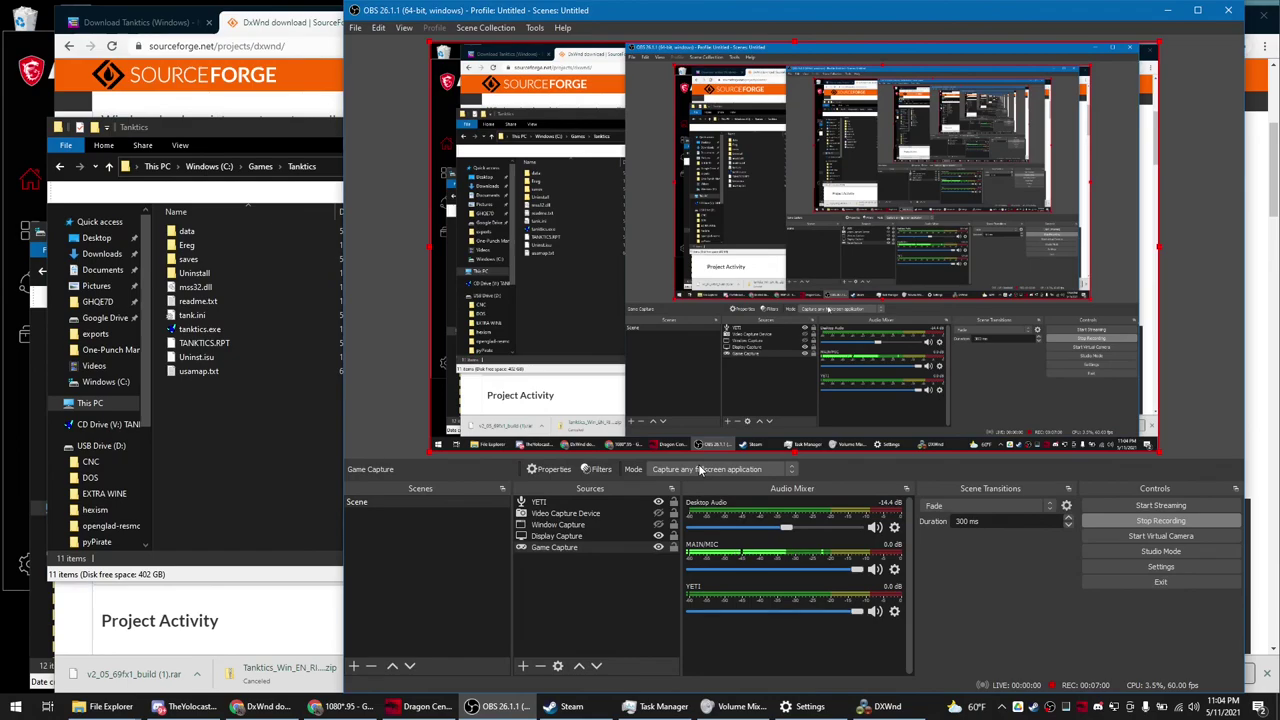